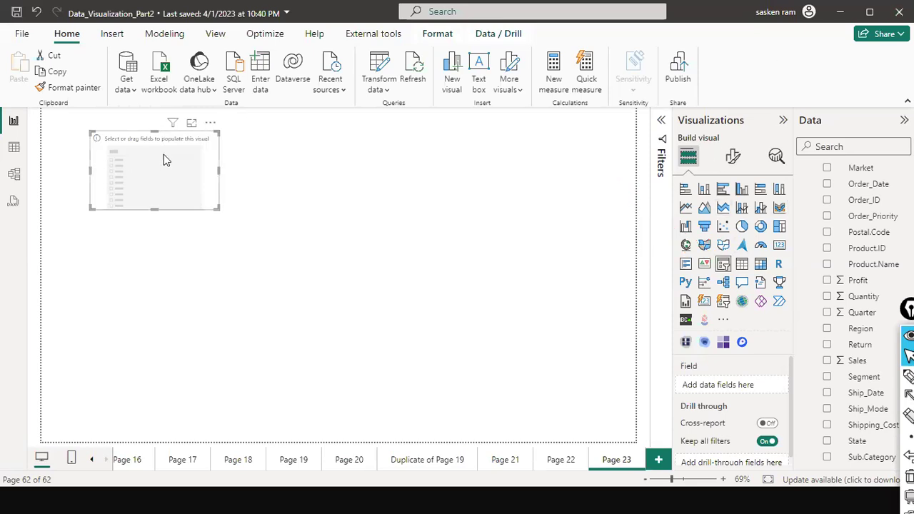
Add the Category field to the empty slicer, shrink it and place it near the page's upper-left corner.
scroll(866, 252, up, 6)
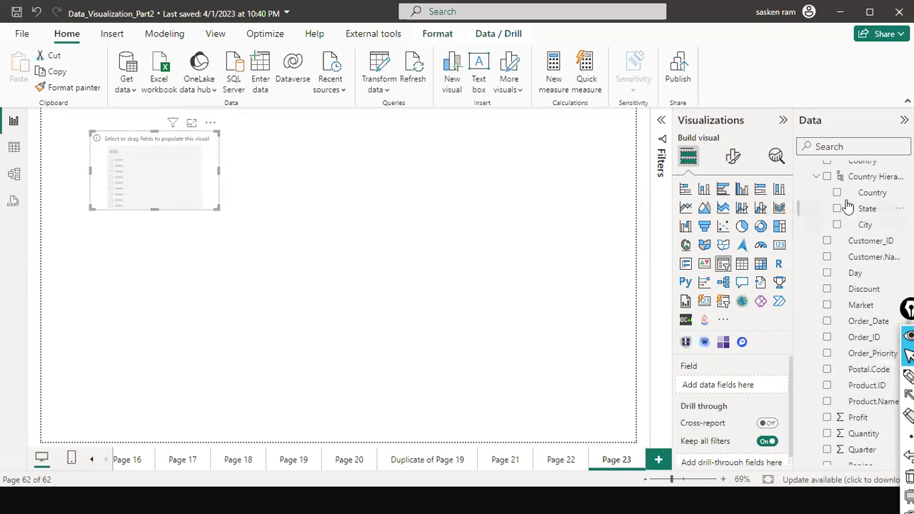
drag(863, 265, 172, 173)
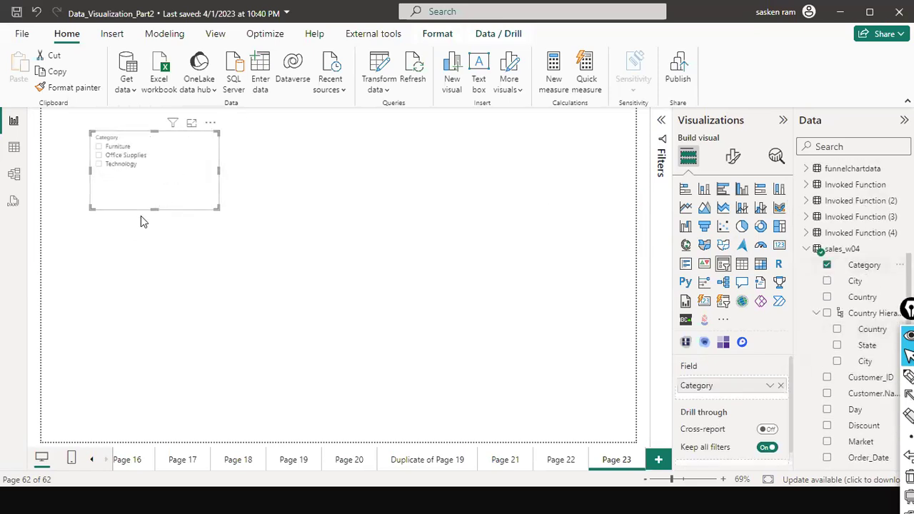
drag(153, 208, 173, 185)
click(205, 237)
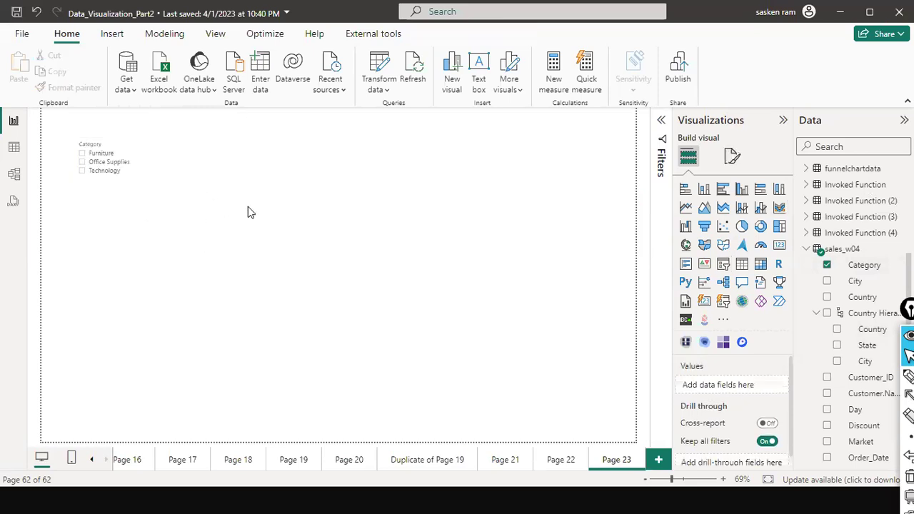
Insert an empty matrix visual and place it in the lower-left area of the report page.
click(759, 272)
drag(204, 252, 218, 348)
click(529, 215)
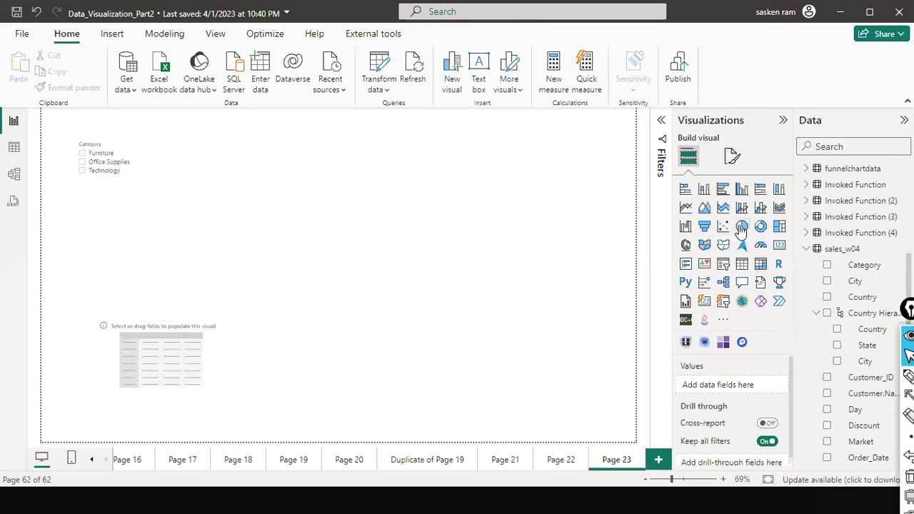
Create a donut chart of Sales by Category and place it beneath and beside the Category slicer.
click(743, 227)
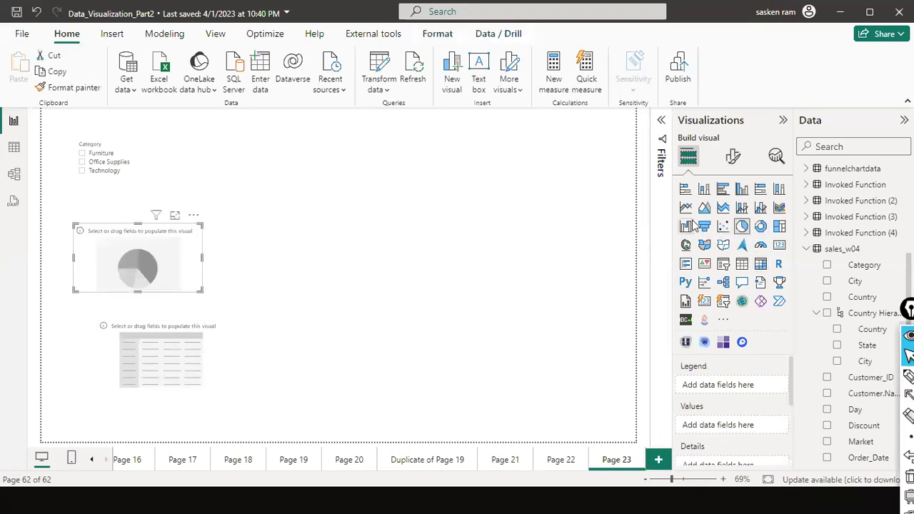
drag(191, 270, 398, 280)
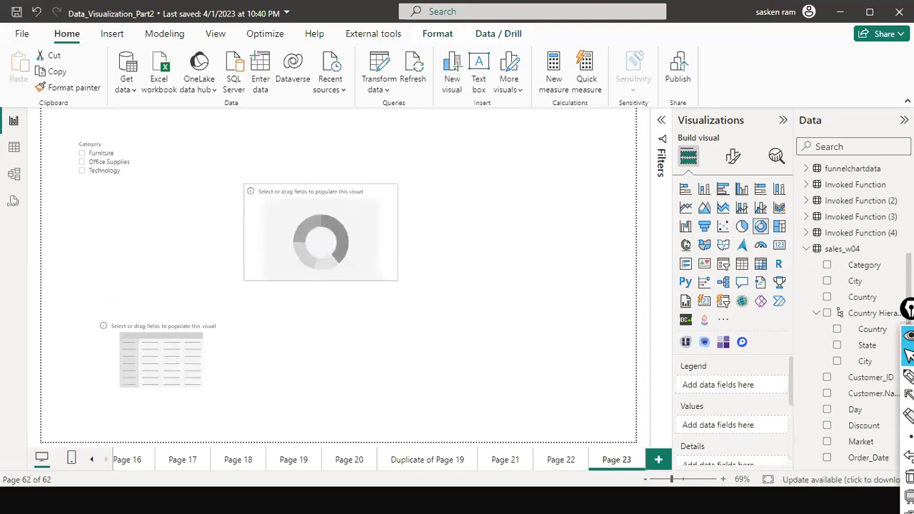
click(827, 266)
scroll(845, 395, down, 3)
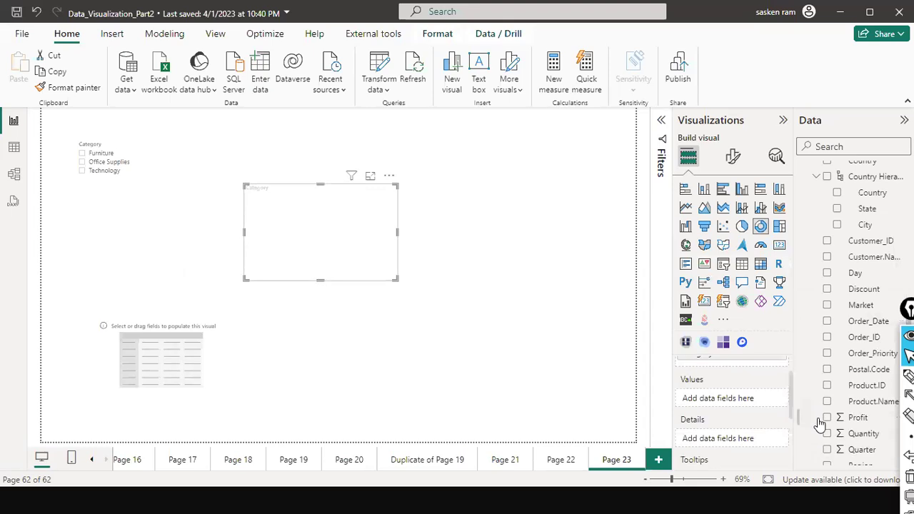
scroll(824, 371, down, 3)
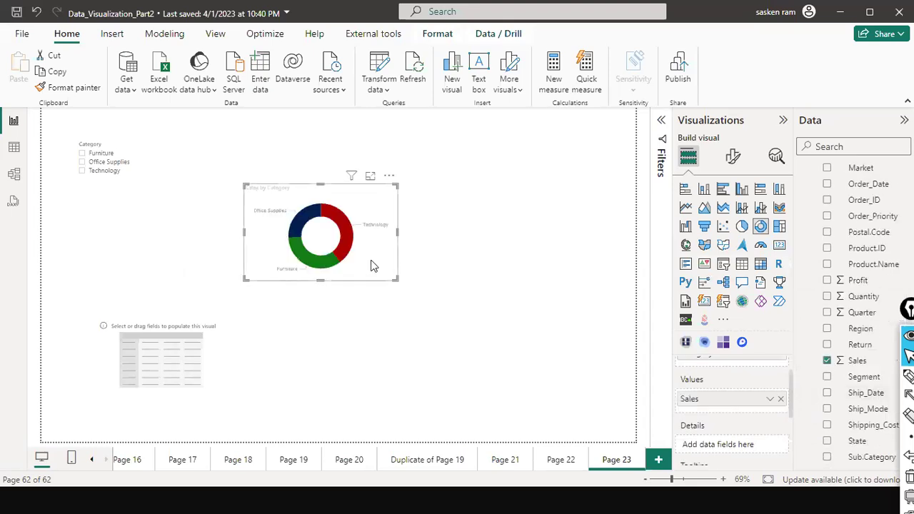
drag(338, 261, 289, 261)
click(499, 252)
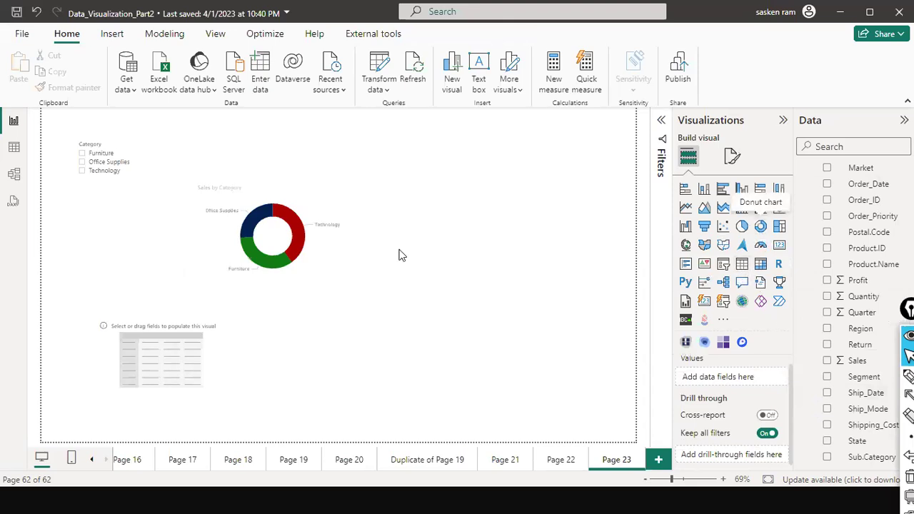
Create a second donut chart of Sales by Segment and place it beside the Sales by Category chart.
drag(102, 252, 413, 256)
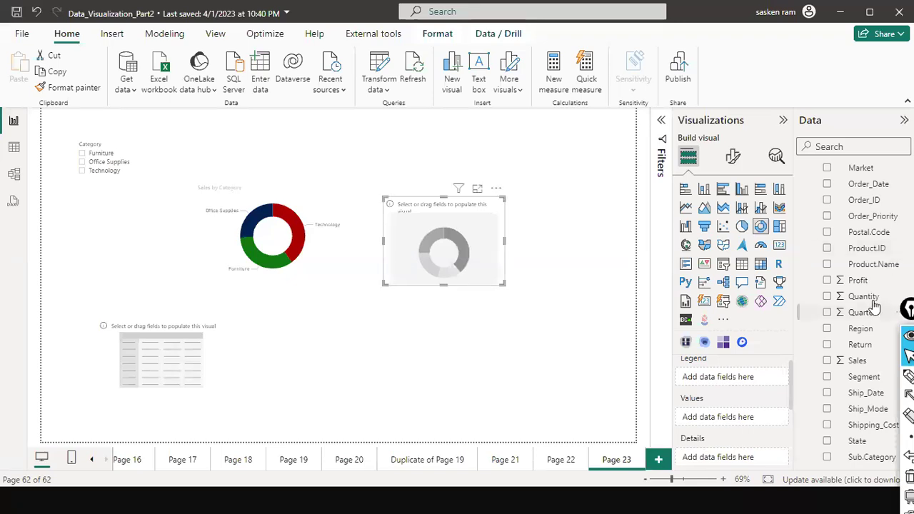
scroll(866, 300, down, 1)
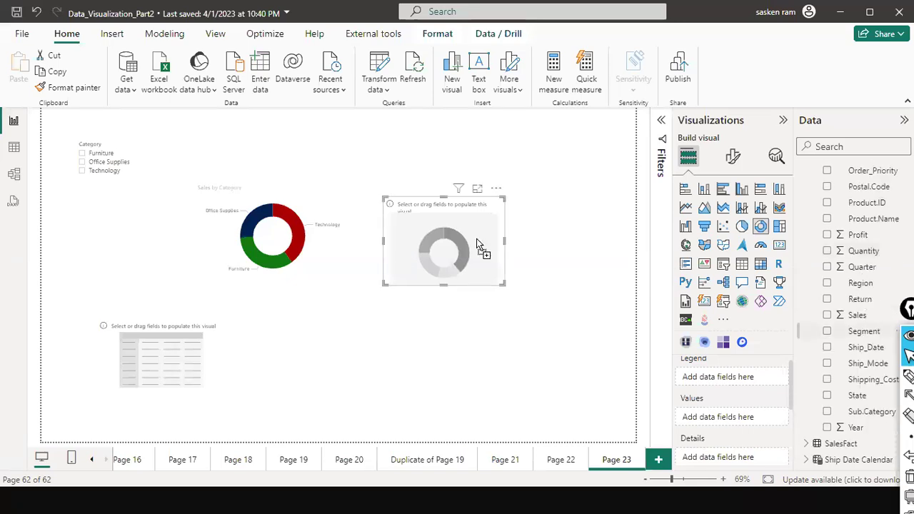
click(827, 331)
drag(854, 315, 425, 288)
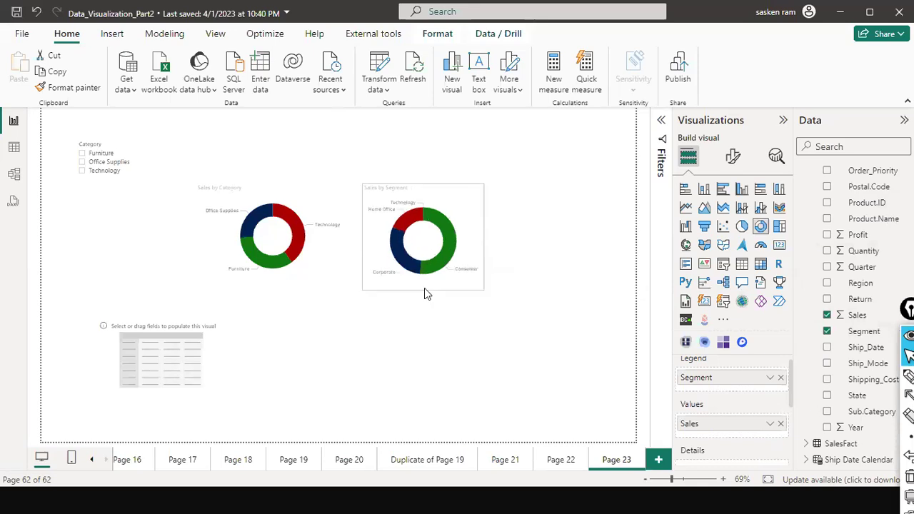
click(528, 277)
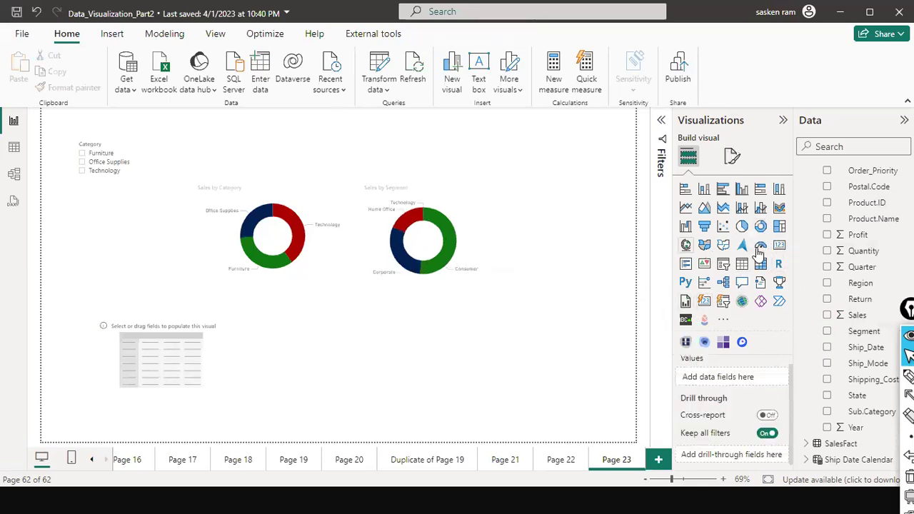
Insert a pie chart beside the Sales by Segment donut, make it taller and add Category as its legend.
click(742, 226)
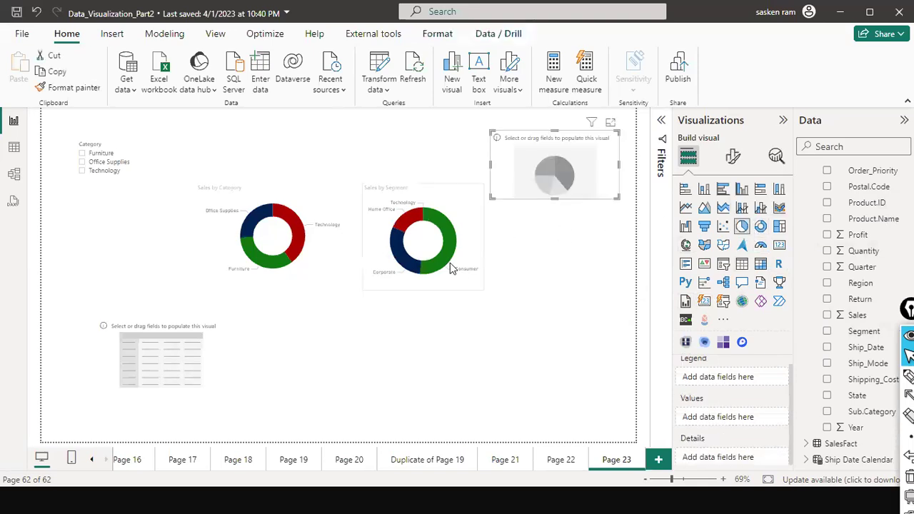
drag(513, 198, 529, 259)
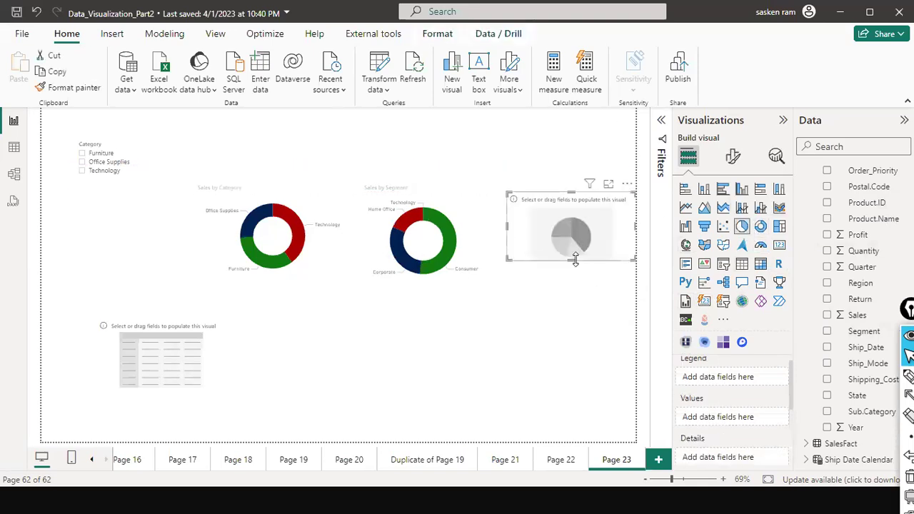
drag(574, 277, 575, 280)
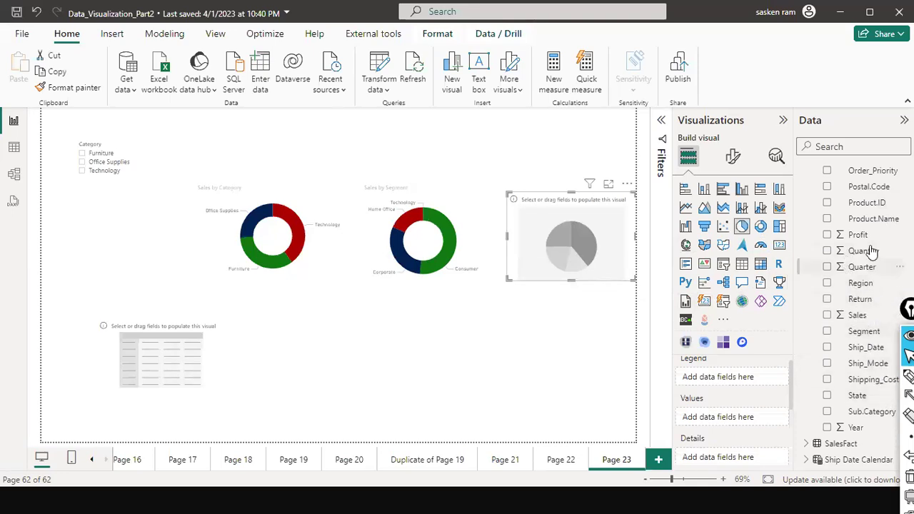
scroll(866, 214, up, 3)
scroll(860, 172, up, 2)
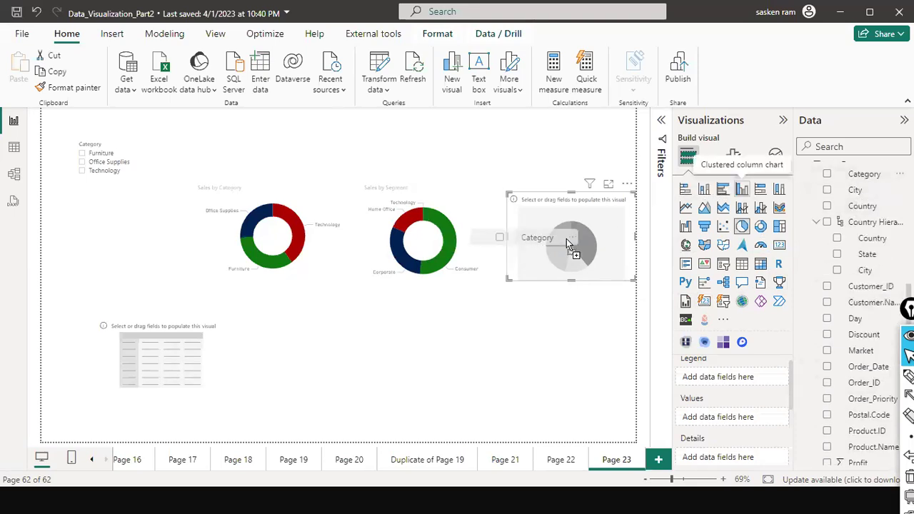
click(827, 174)
scroll(869, 351, down, 5)
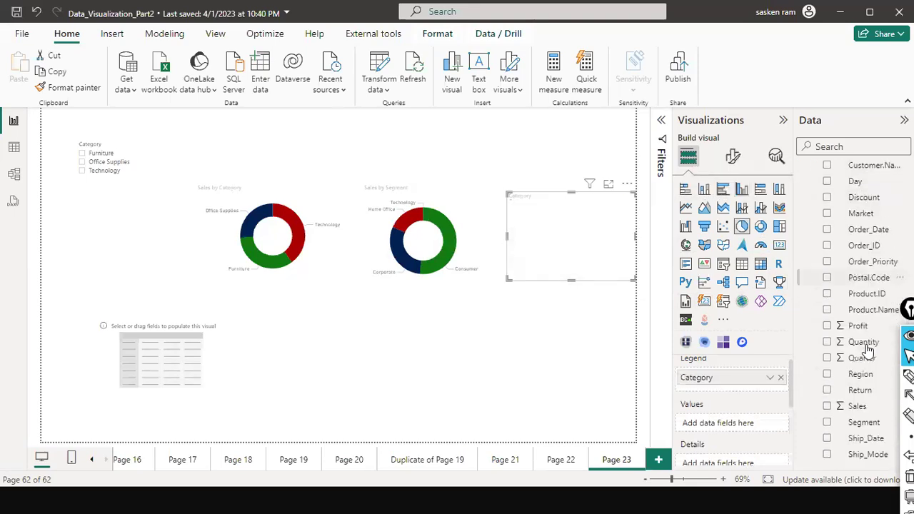
drag(860, 237, 637, 256)
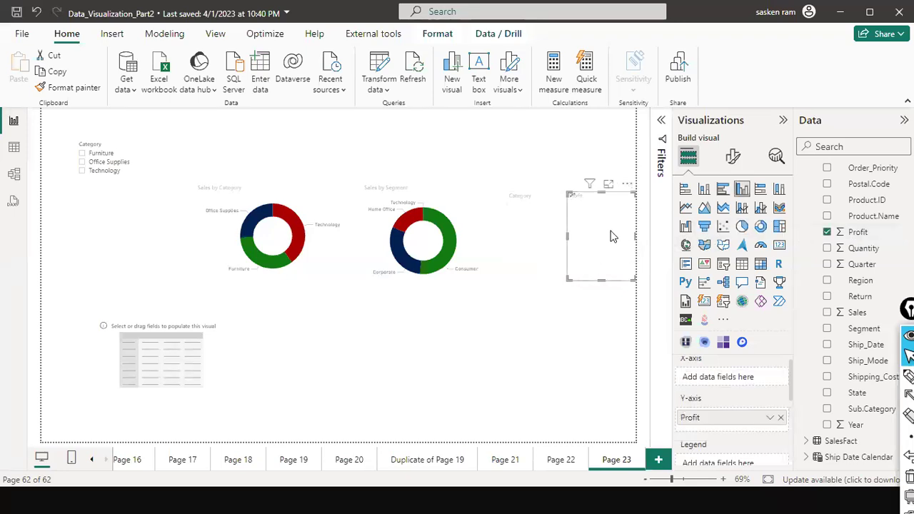
click(627, 184)
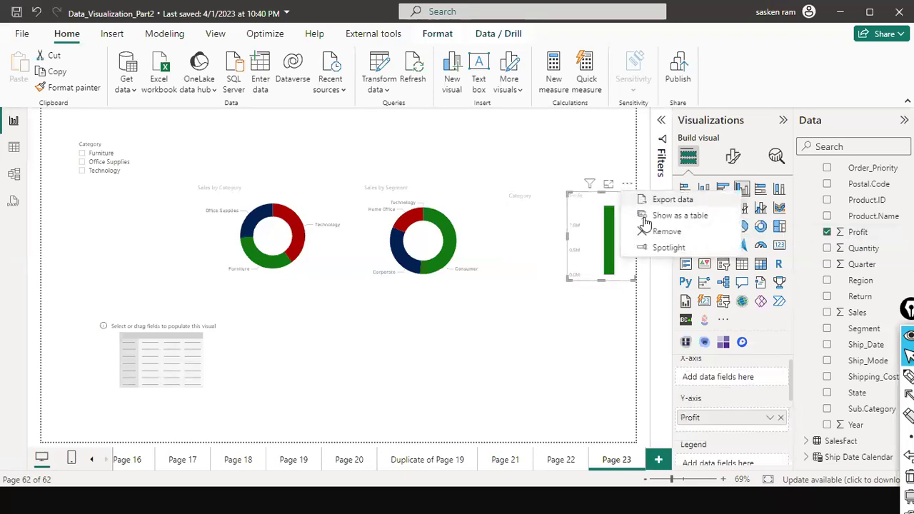
click(654, 236)
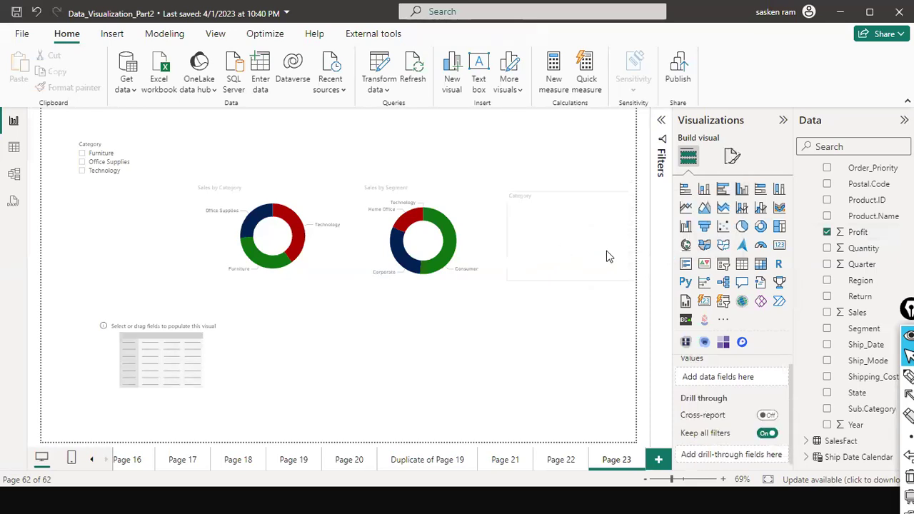
Add Profit to the pie chart's values and arrange it in a row between the Sales by Category and Sales by Segment donuts.
drag(858, 233, 572, 255)
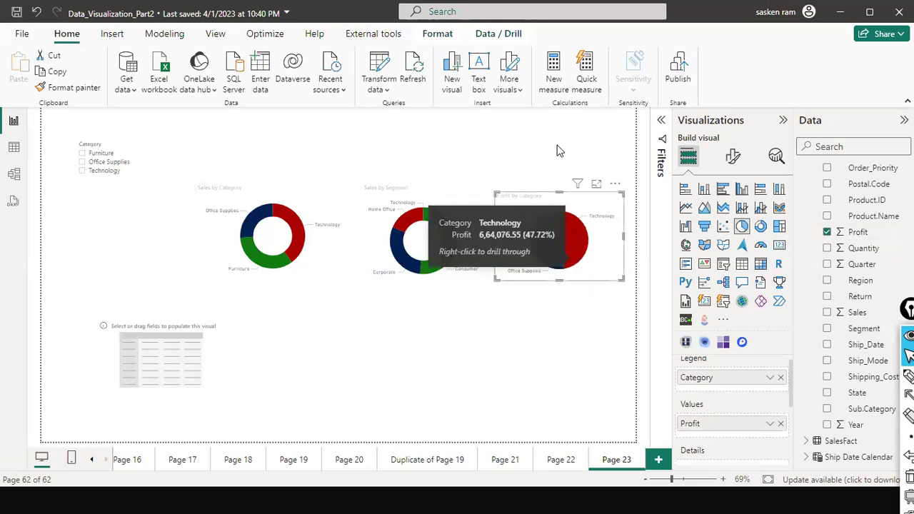
drag(422, 248, 431, 390)
drag(568, 253, 398, 250)
drag(295, 252, 263, 243)
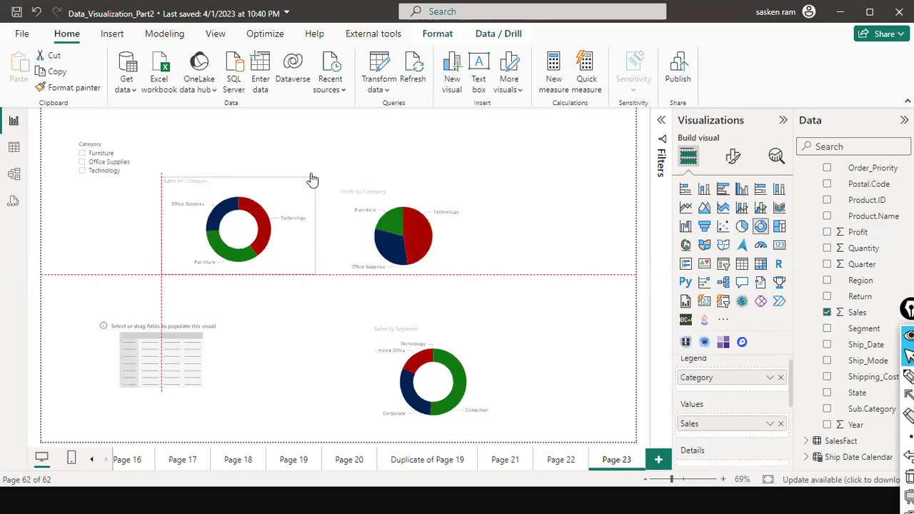
drag(431, 230, 437, 238)
drag(458, 371, 580, 227)
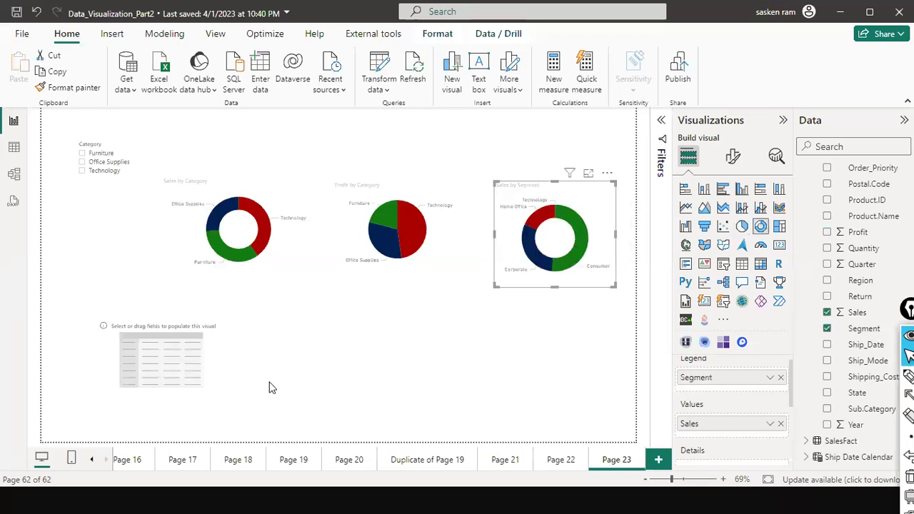
click(159, 215)
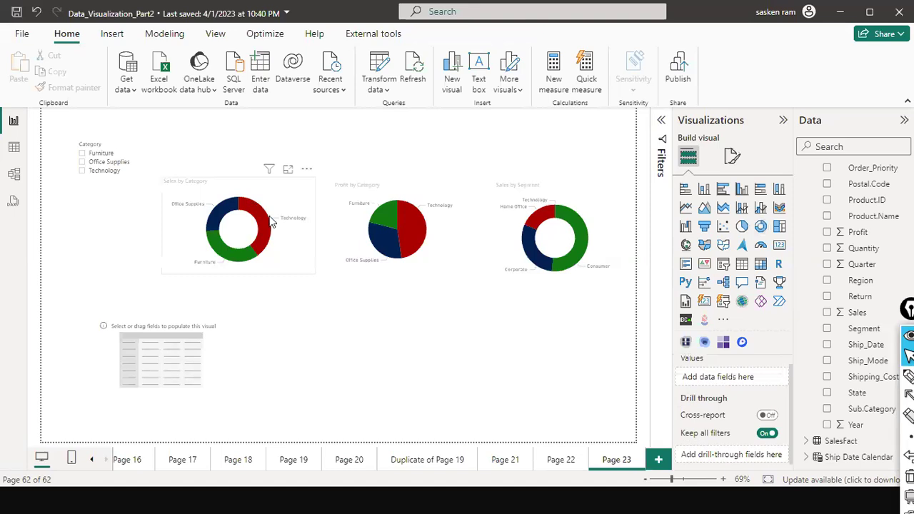
Compare the Technology, Furniture and Office Supplies shares in the Sales by Category and Profit by Category charts.
mouse_move(270, 250)
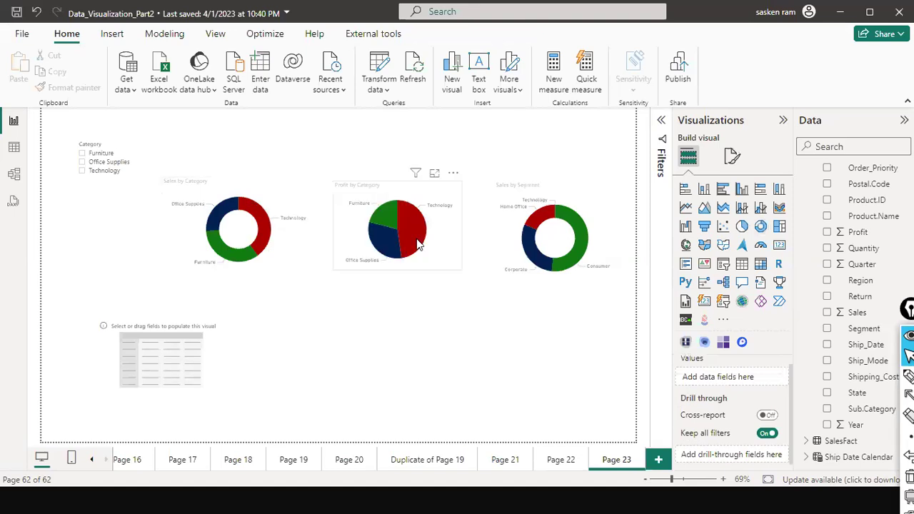
mouse_move(419, 245)
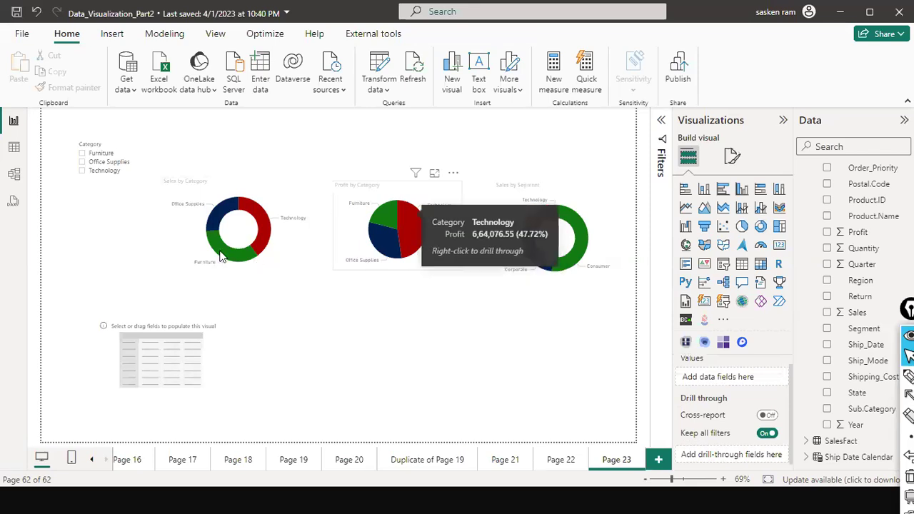
mouse_move(221, 256)
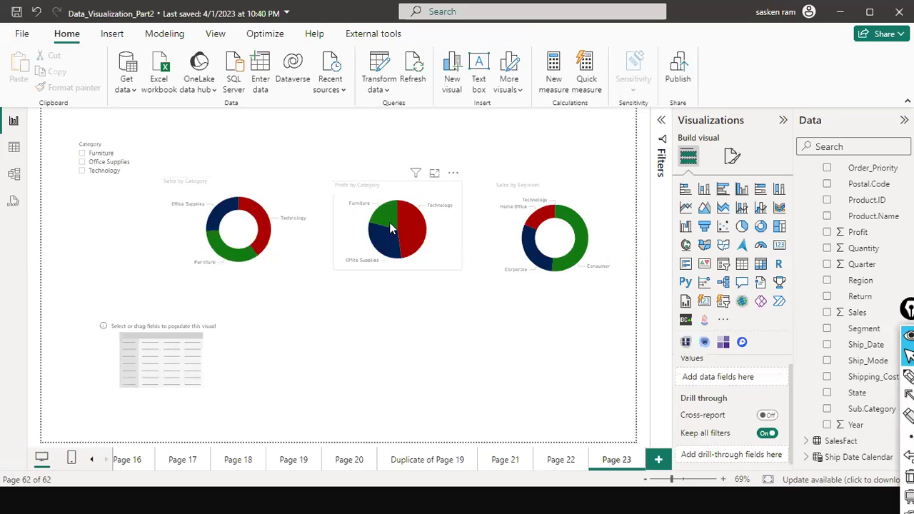
mouse_move(390, 227)
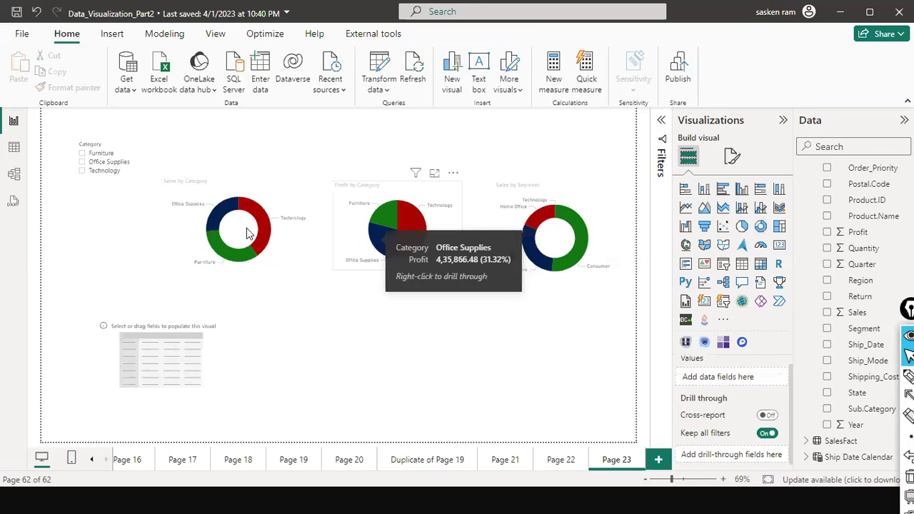
mouse_move(221, 223)
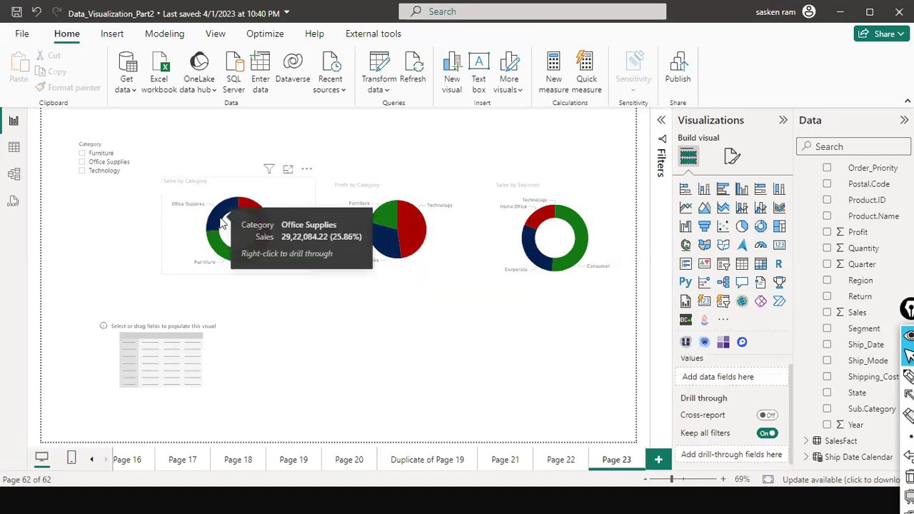
mouse_move(380, 245)
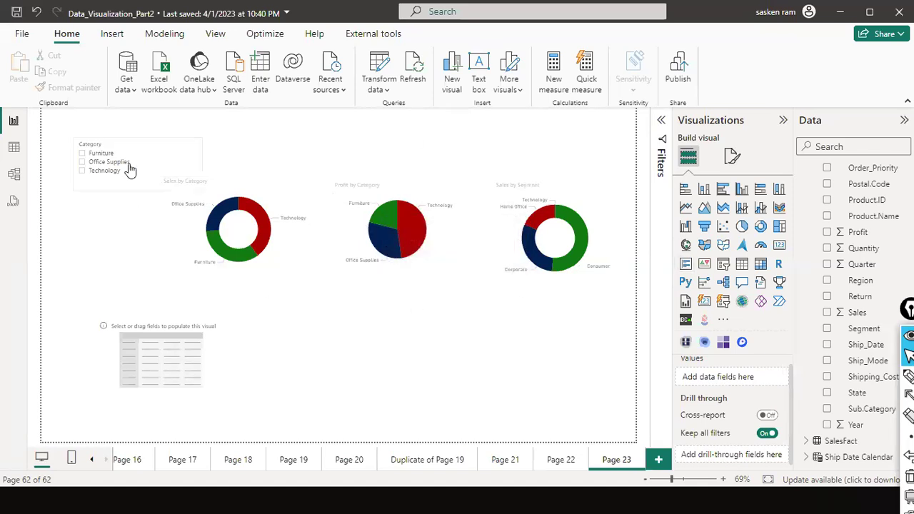
Test the Category slicer by filtering the charts to Furniture, and clear the selection.
click(83, 155)
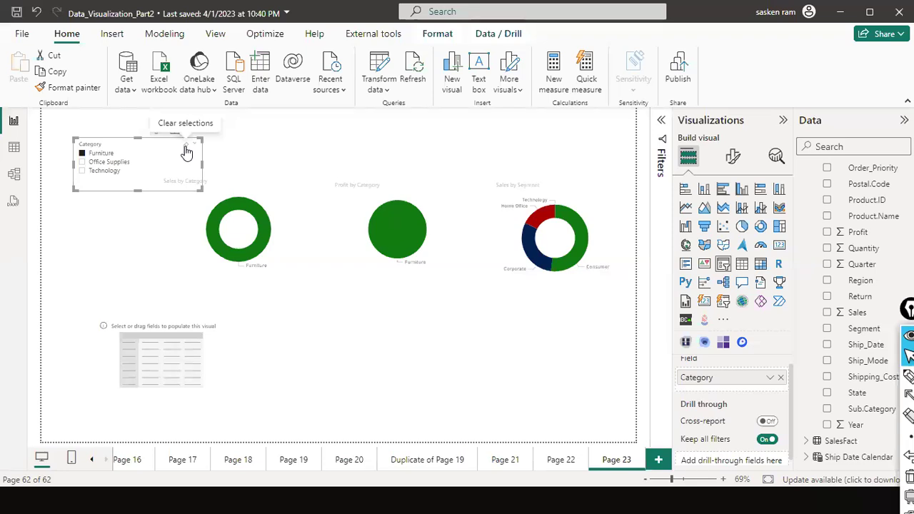
click(186, 151)
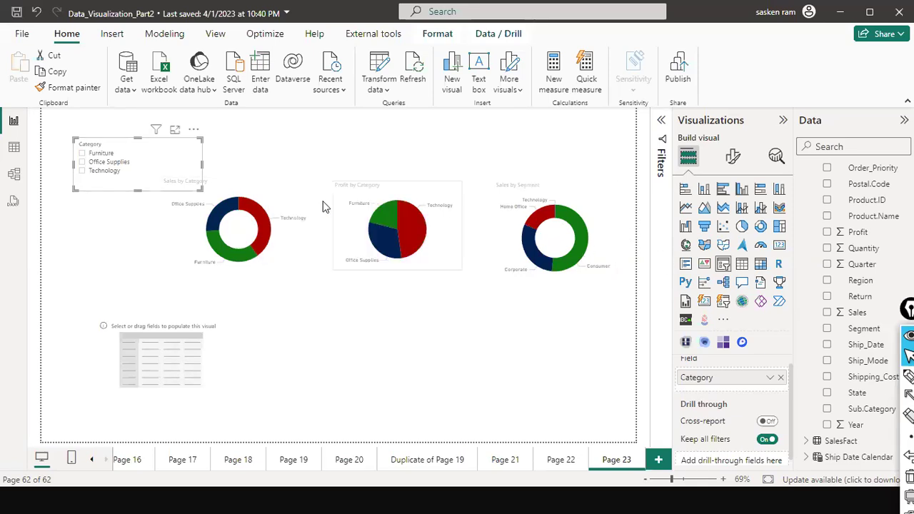
Review the legend, values, details, tooltips and drill-through settings of the Sales by Segment donut.
click(604, 217)
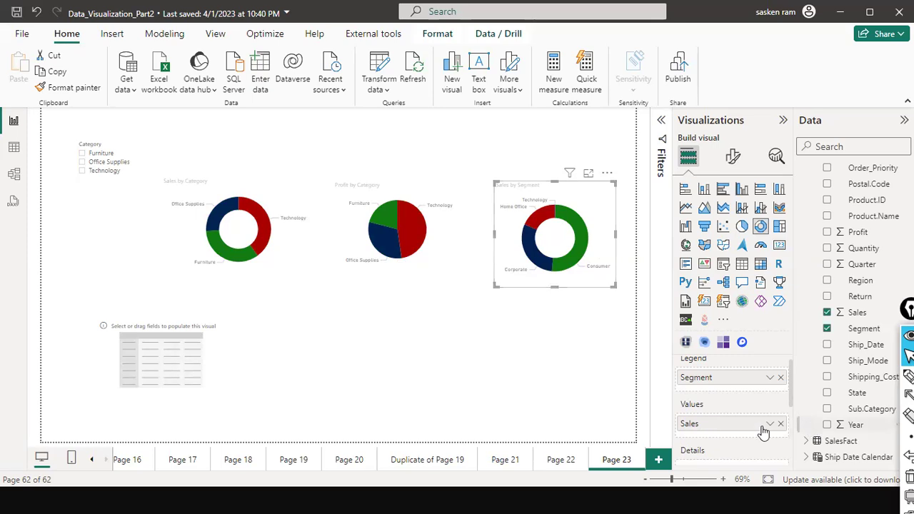
scroll(745, 425, down, 2)
scroll(744, 432, down, 1)
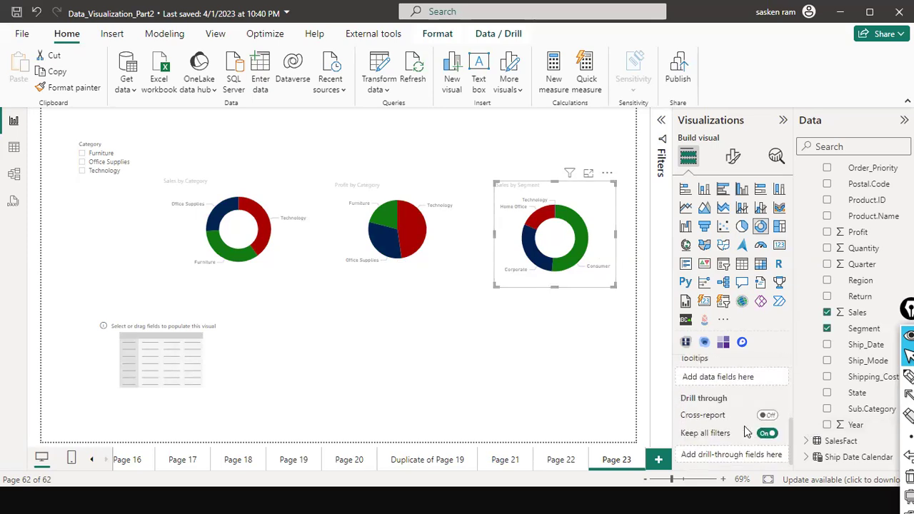
scroll(744, 432, up, 2)
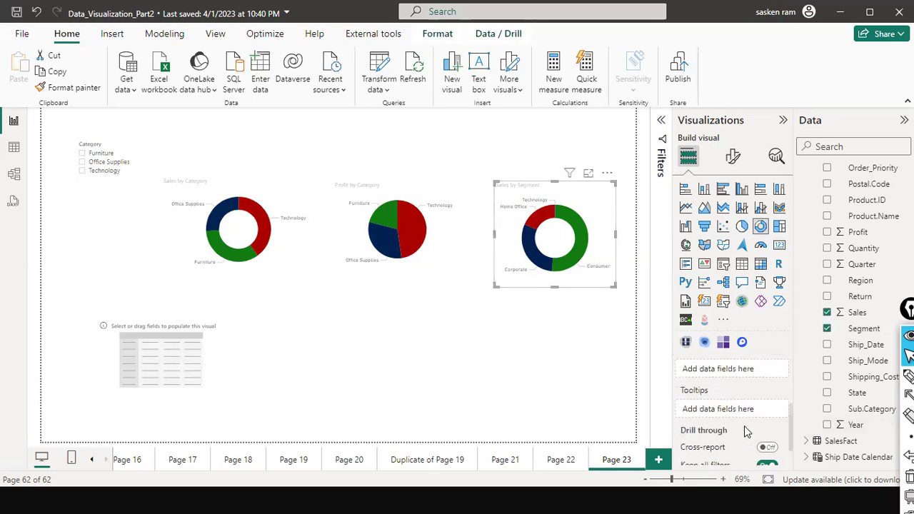
scroll(744, 425, up, 1)
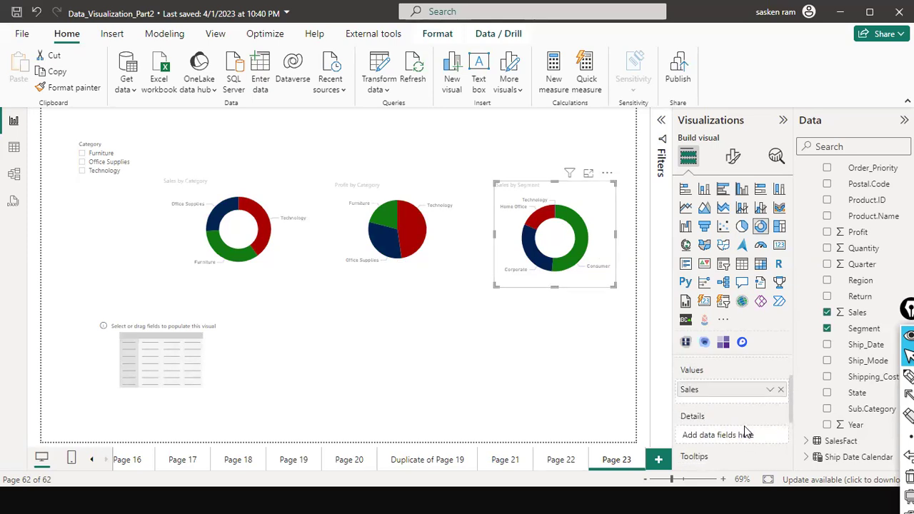
scroll(744, 432, down, 3)
scroll(743, 404, up, 3)
scroll(743, 405, up, 1)
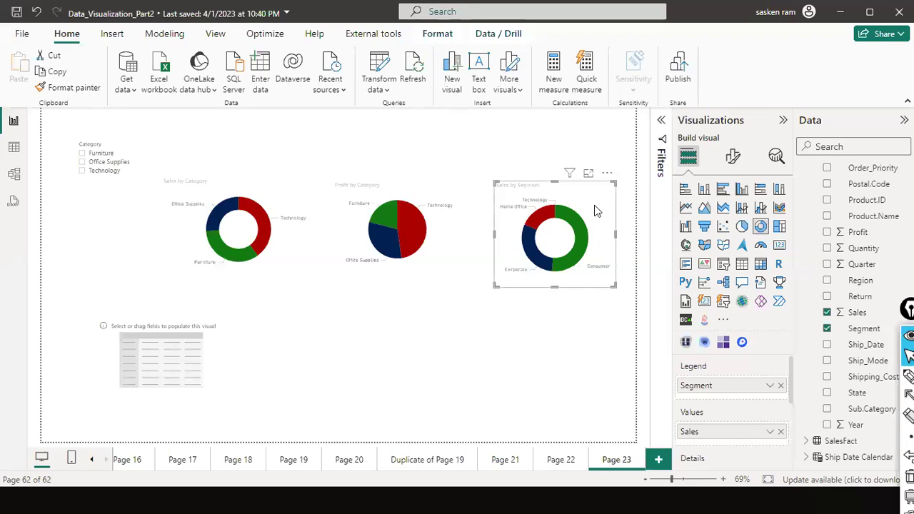
Move the Category slicer up near the page's upper corner, and insert a wide, tall treemap below the pie and donut charts.
click(145, 150)
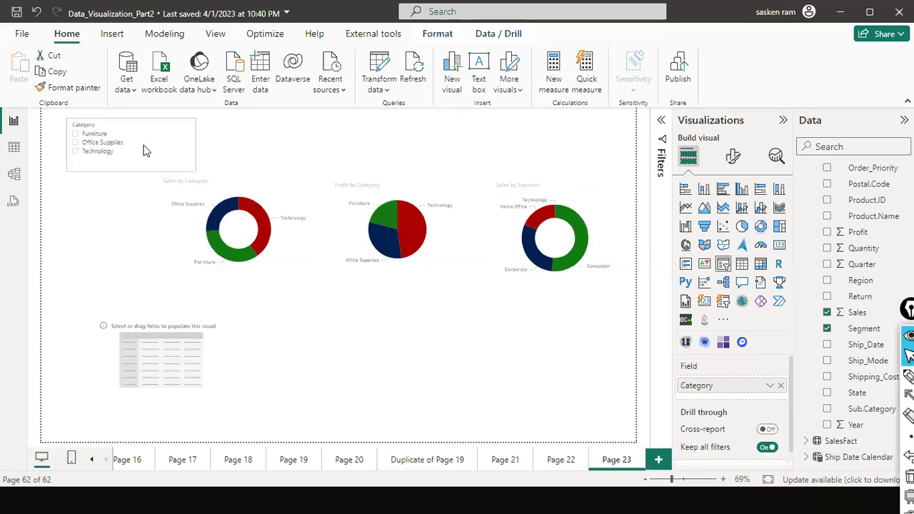
click(405, 363)
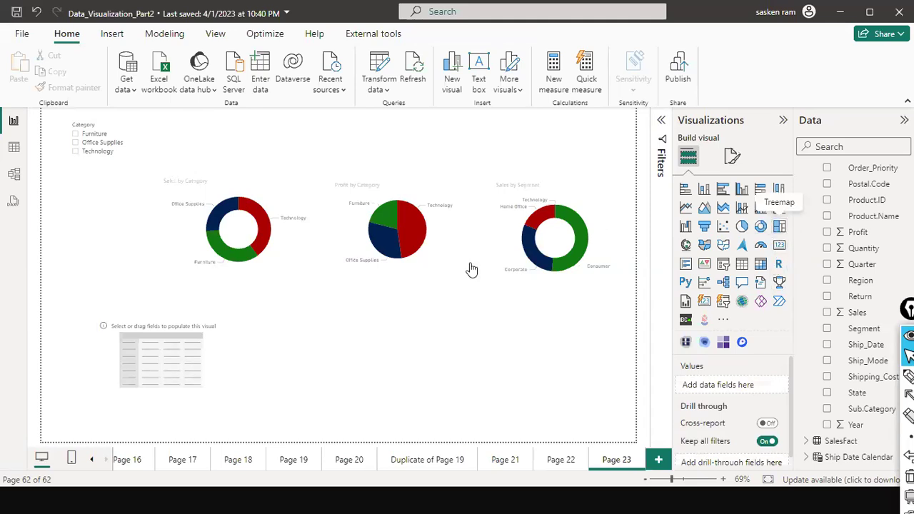
drag(151, 240, 610, 376)
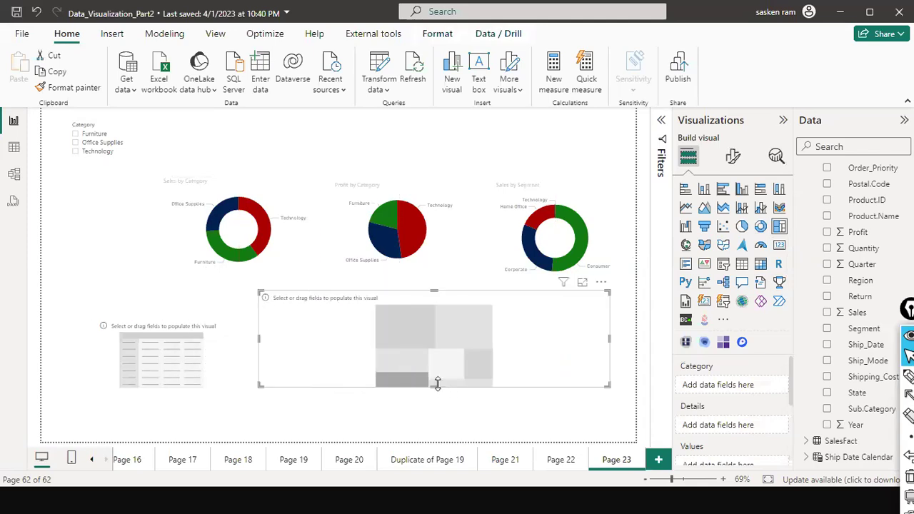
drag(434, 448, 434, 431)
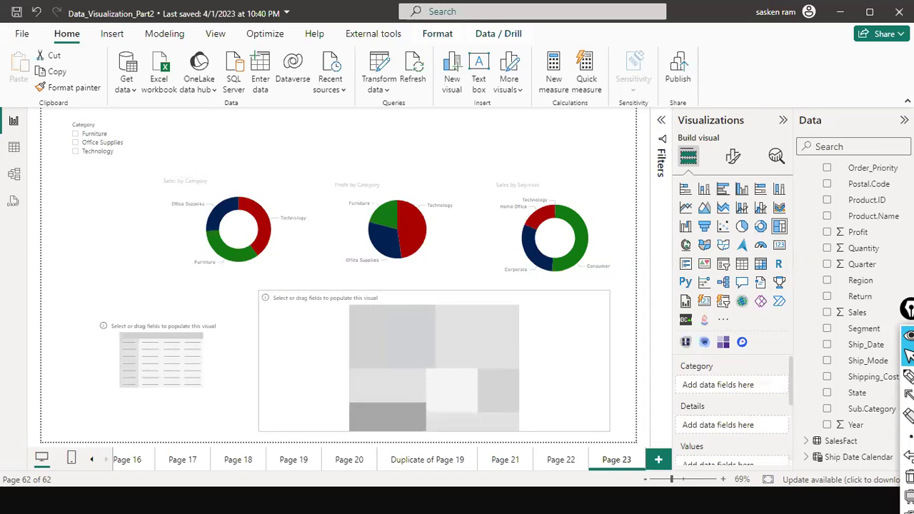
Add Country from the Country Hierarchy as the treemap's category and Sales as its values.
scroll(872, 286, up, 5)
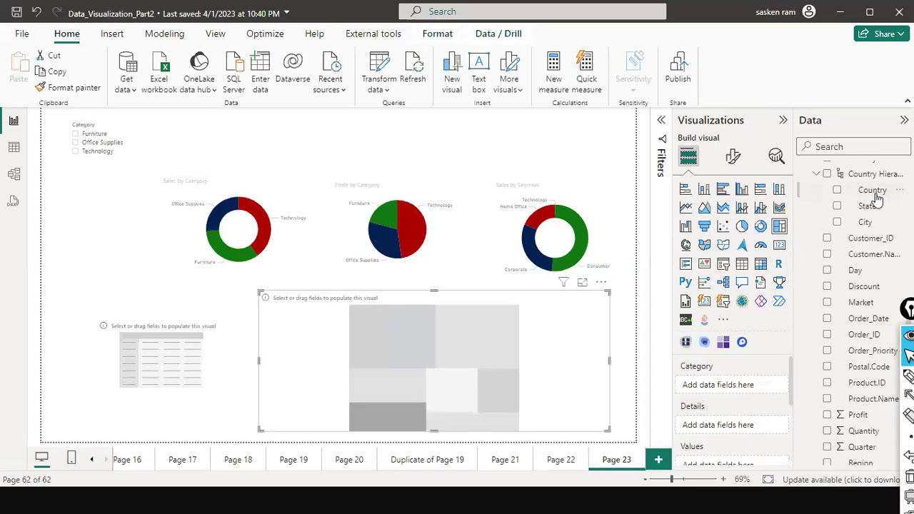
click(838, 192)
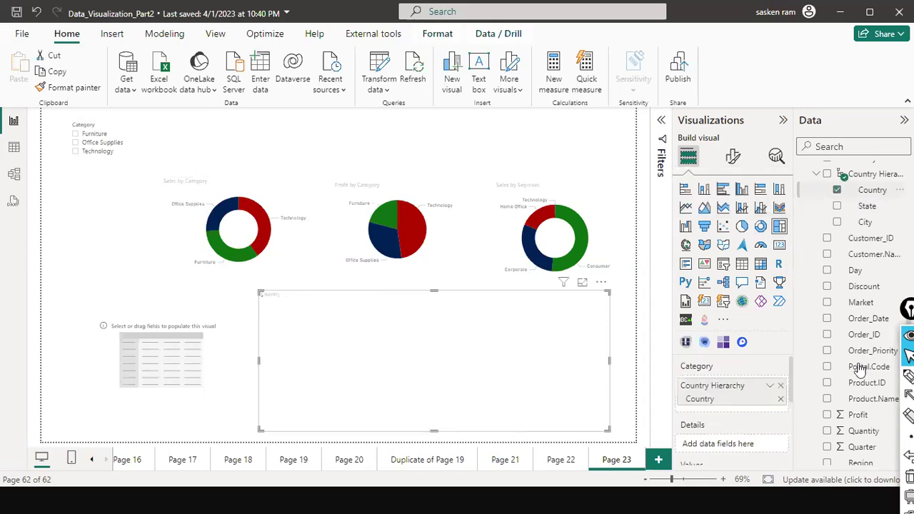
scroll(839, 375, down, 5)
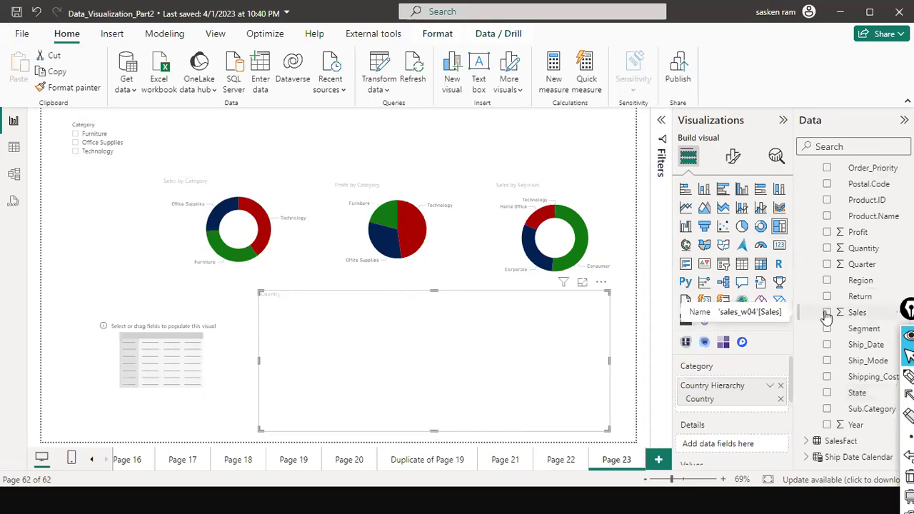
click(827, 313)
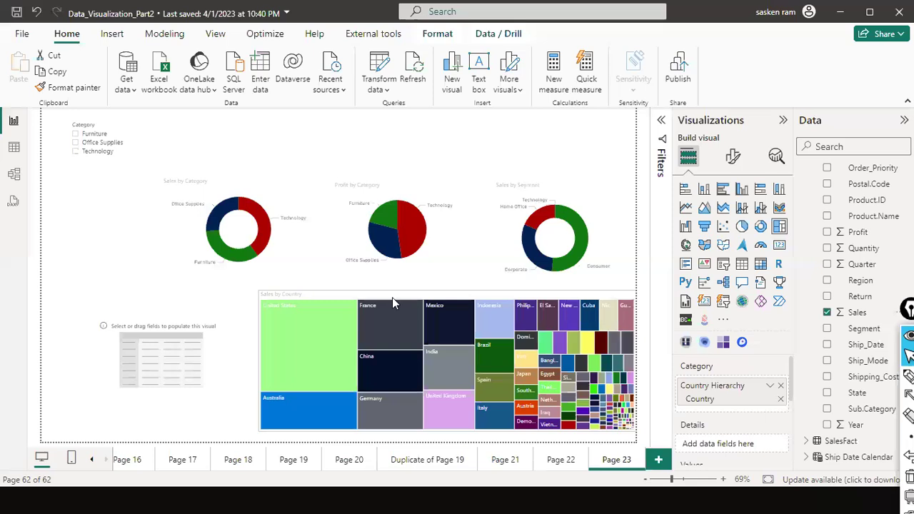
Shift the Sales by Country treemap fully inside the page and delete the empty matrix beside it.
drag(392, 298, 377, 296)
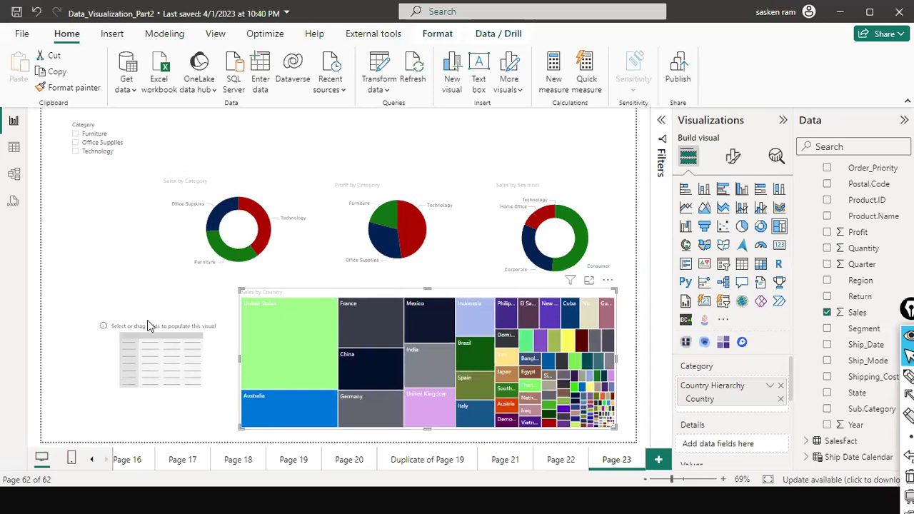
click(218, 310)
click(225, 328)
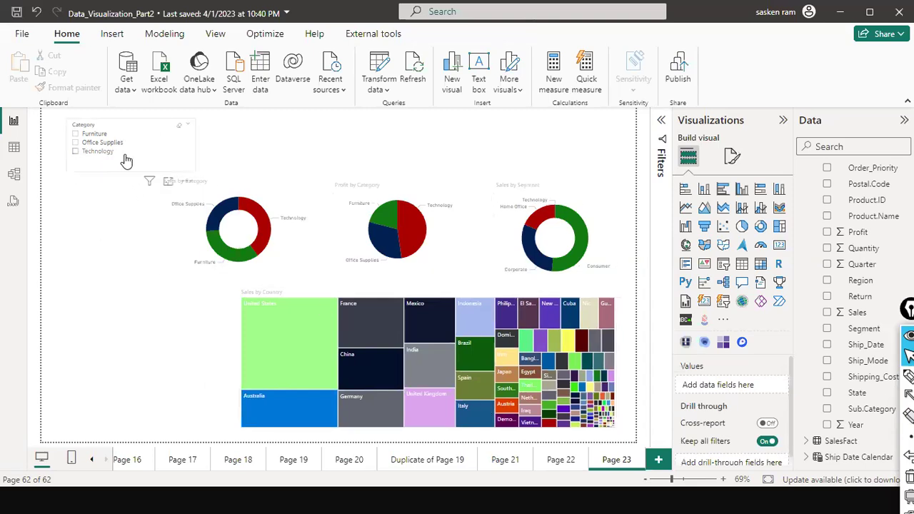
Filter the page by Technology, Office Supplies and Furniture in turn with the Category slicer, and compare the charts and treemap.
click(76, 152)
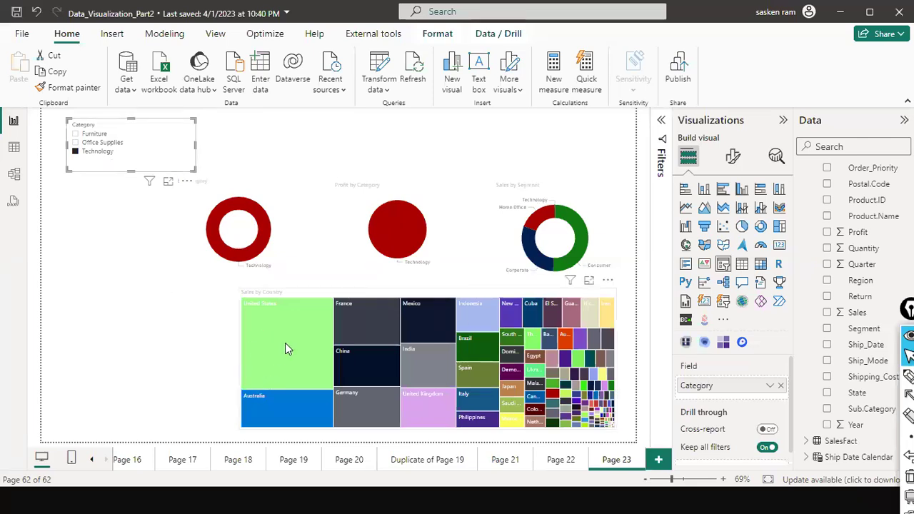
mouse_move(264, 245)
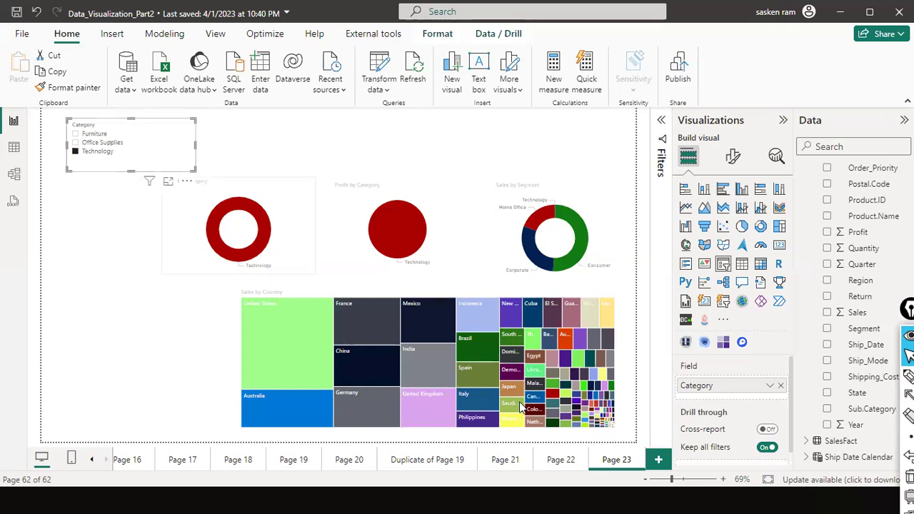
click(76, 146)
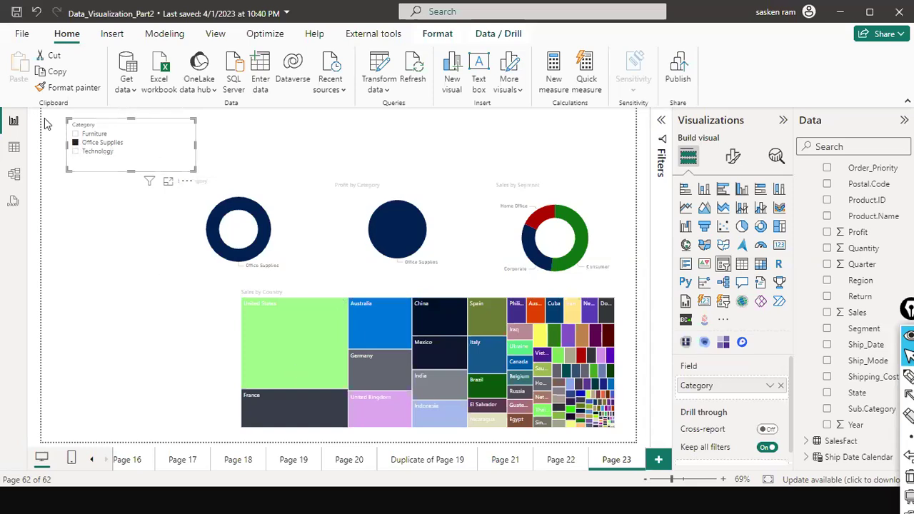
click(76, 135)
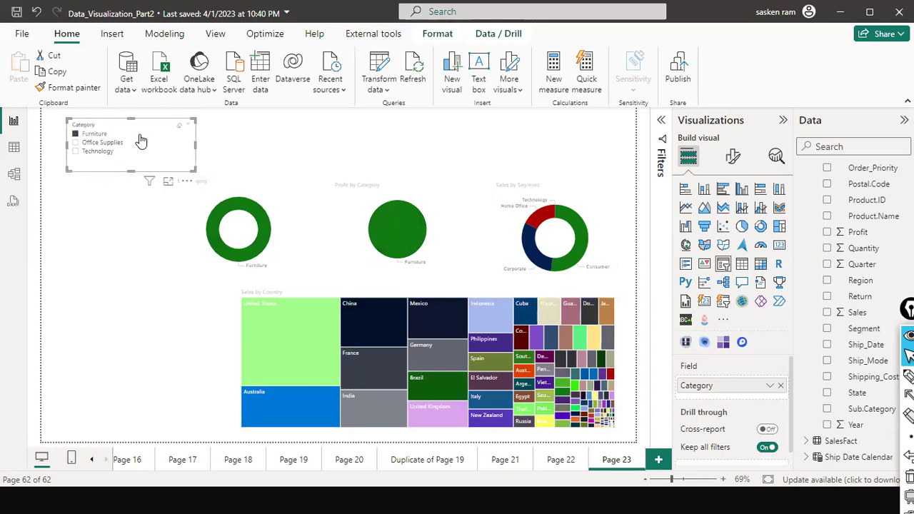
mouse_move(349, 326)
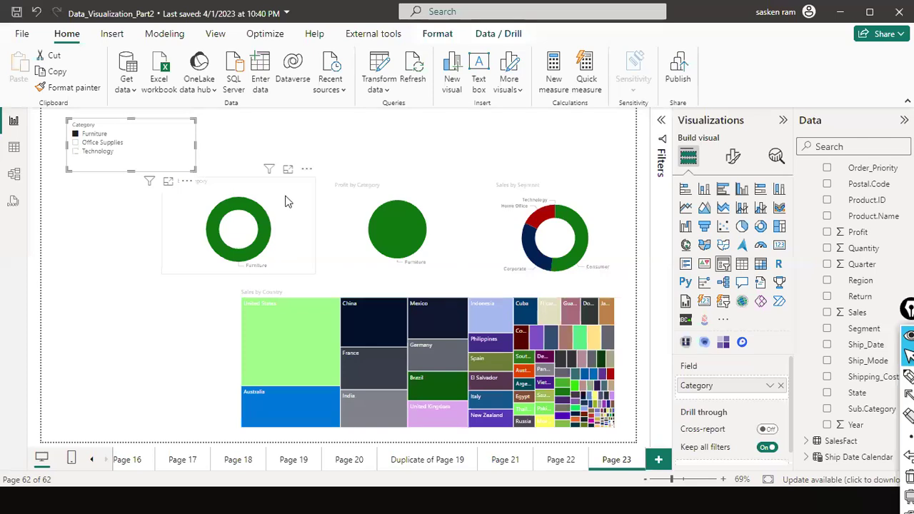
Check which filters affect the Sales by Category donut and the Profit by Category pie, and clear the slicer selection.
mouse_move(270, 172)
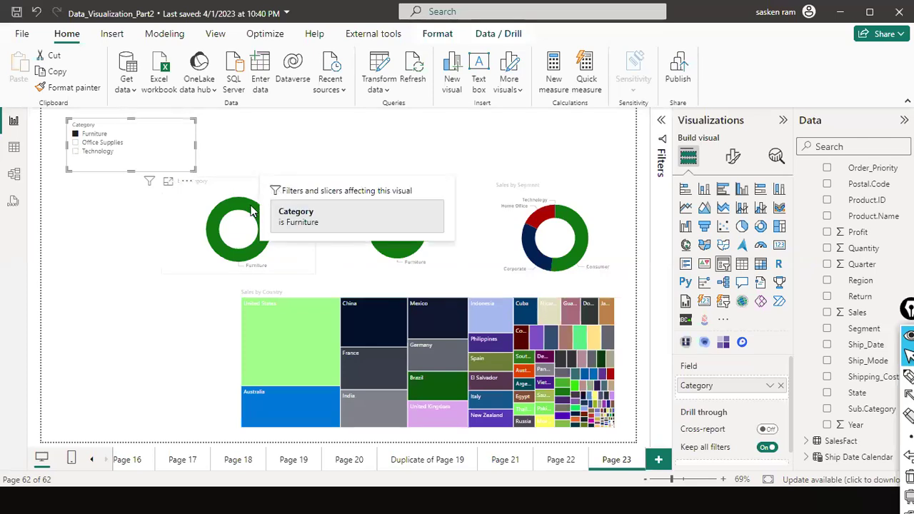
click(290, 268)
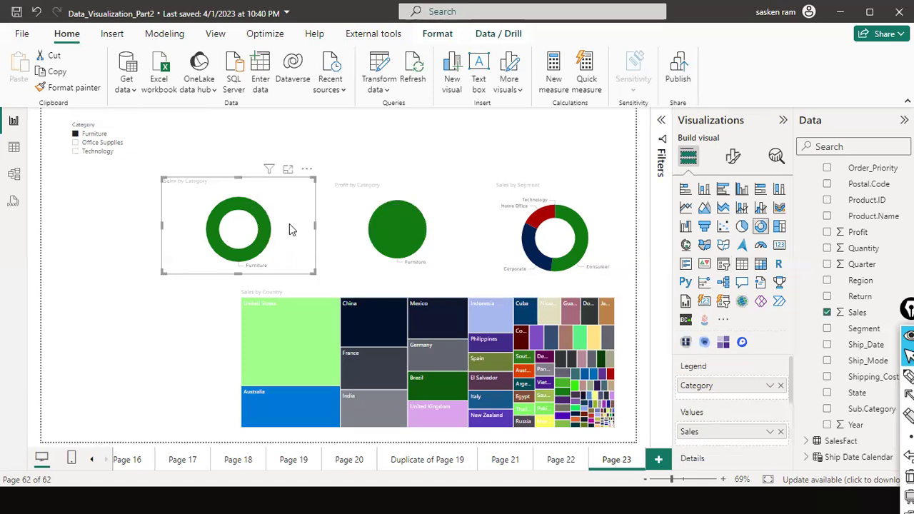
mouse_move(272, 171)
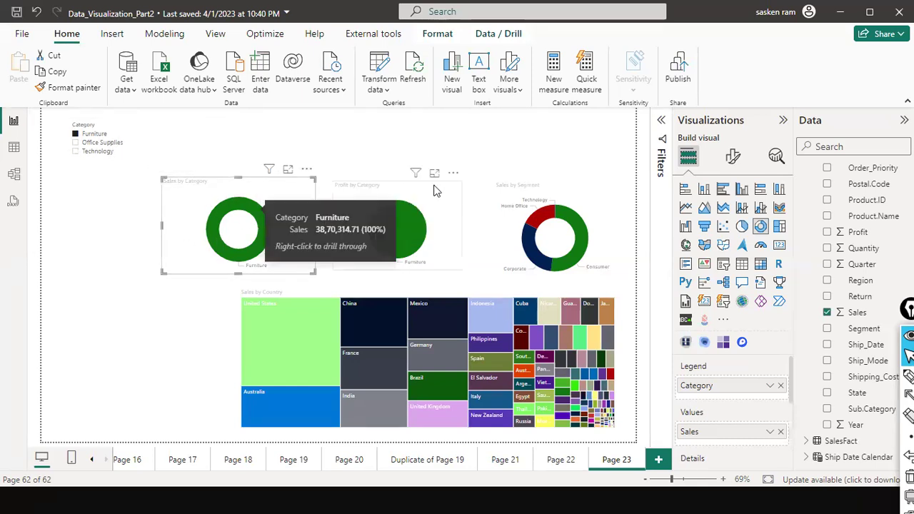
mouse_move(417, 175)
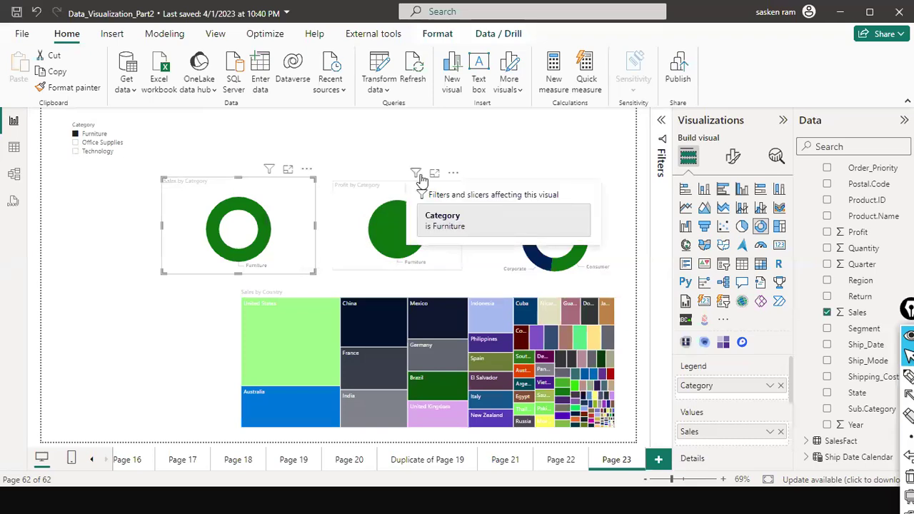
click(127, 316)
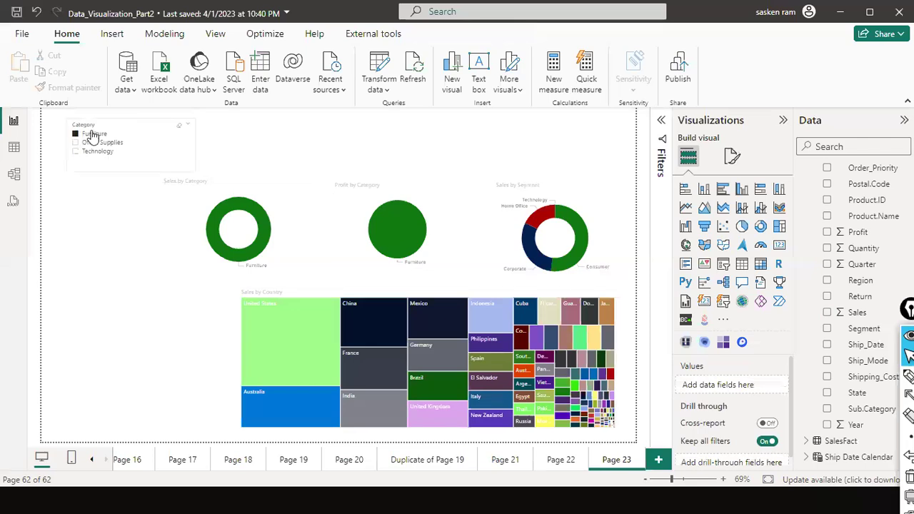
click(183, 131)
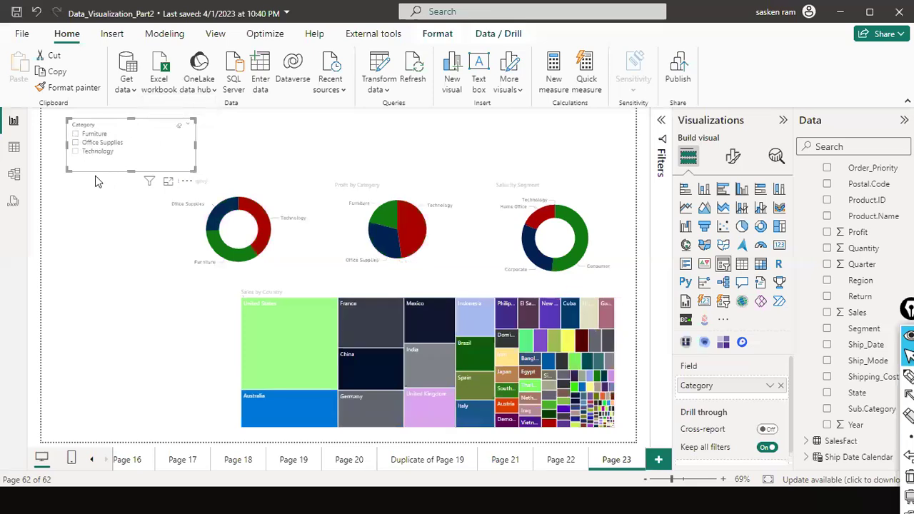
Narrow the Category slicer while testing a combined Furniture and Technology selection, and clear that selection.
click(75, 134)
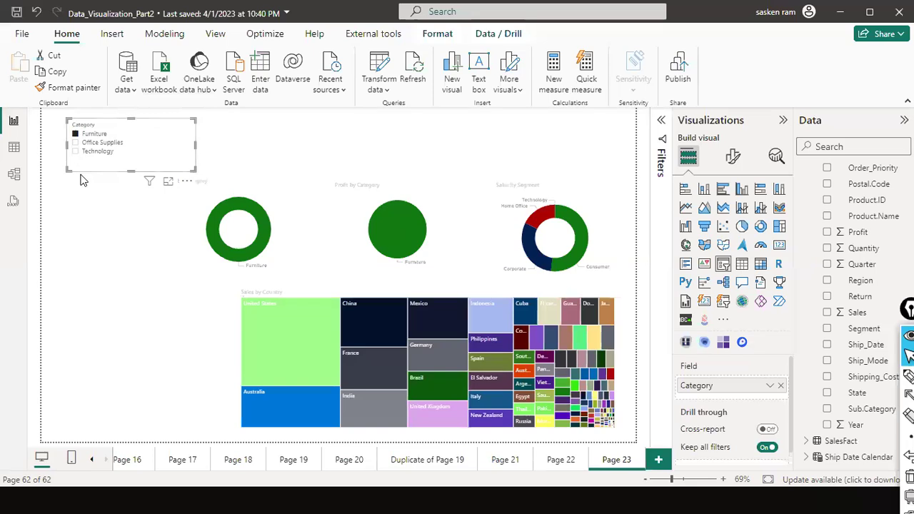
ctrl+click(75, 152)
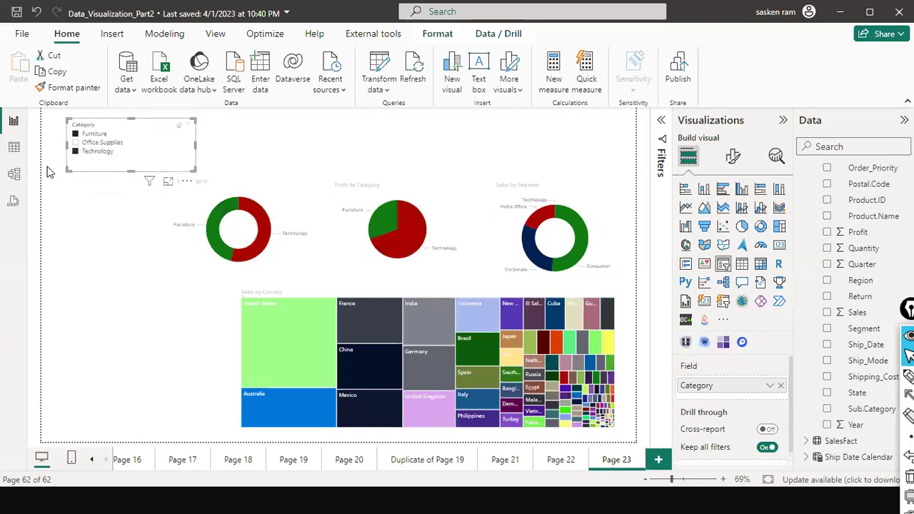
drag(195, 144, 167, 146)
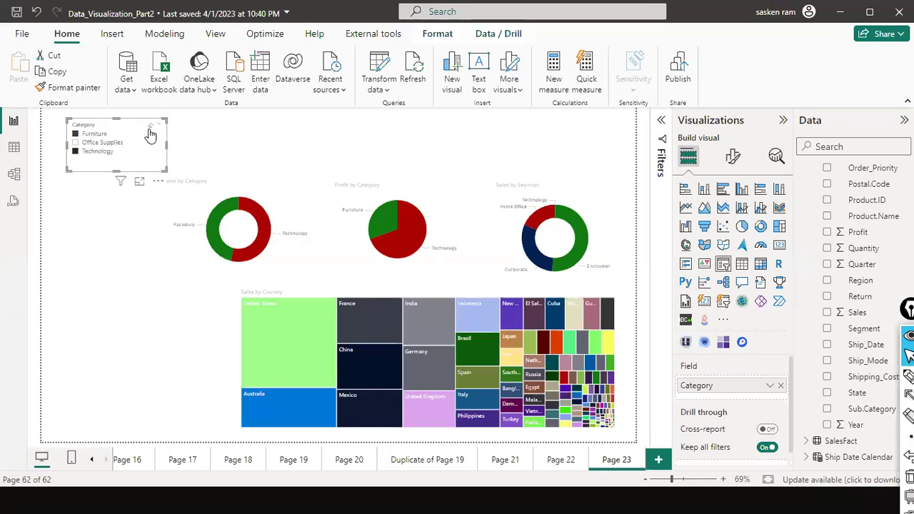
click(150, 132)
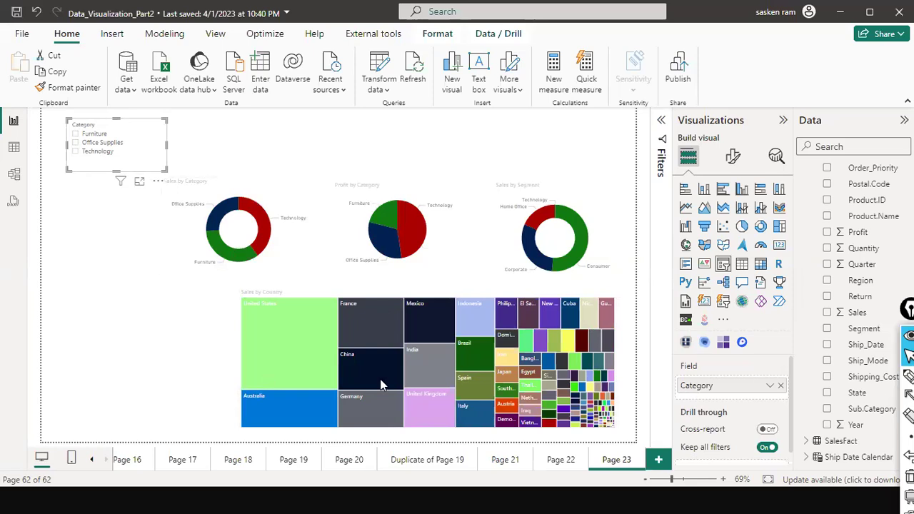
Test the slicer with Furniture as the only selected category, and deselect it again.
click(75, 135)
click(76, 135)
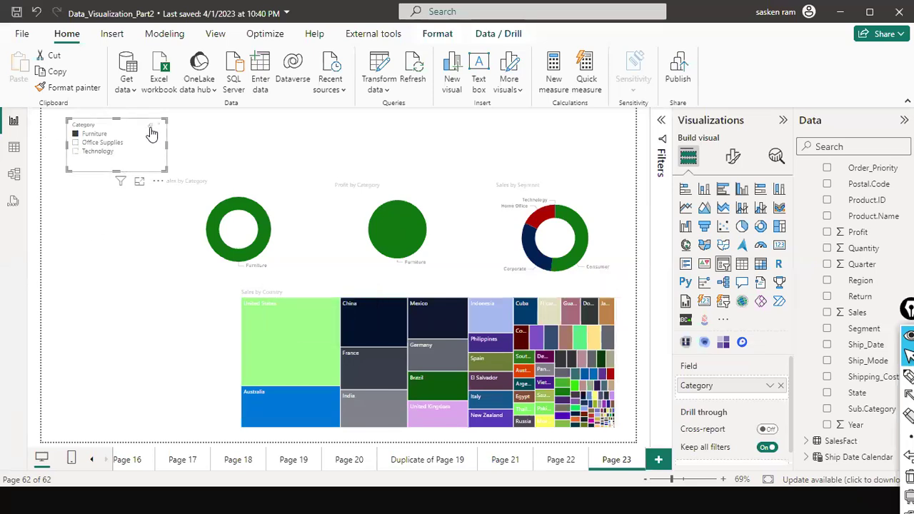
click(75, 133)
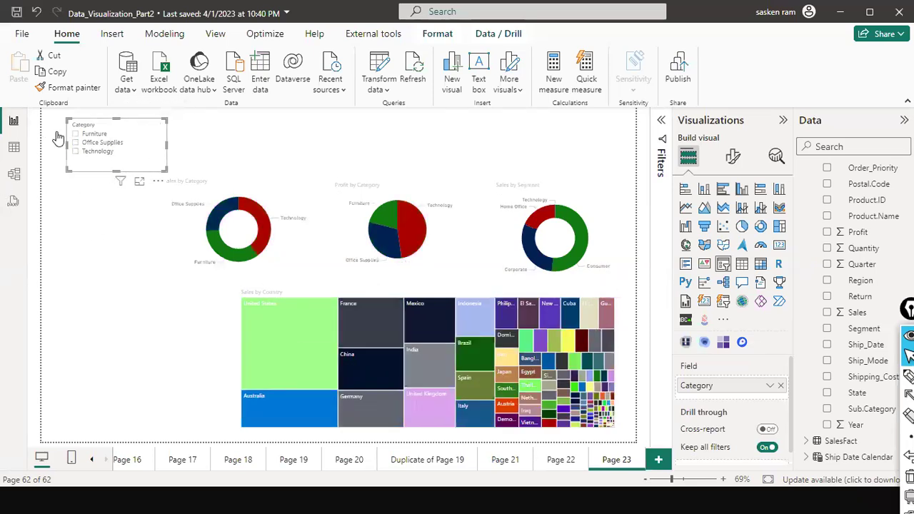
Add a compact empty slicer beside the Category slicer, and move the Sales by Category donut to the page's lower-left area.
mouse_move(158, 162)
mouse_down()
mouse_move(142, 153)
mouse_move(155, 165)
mouse_up()
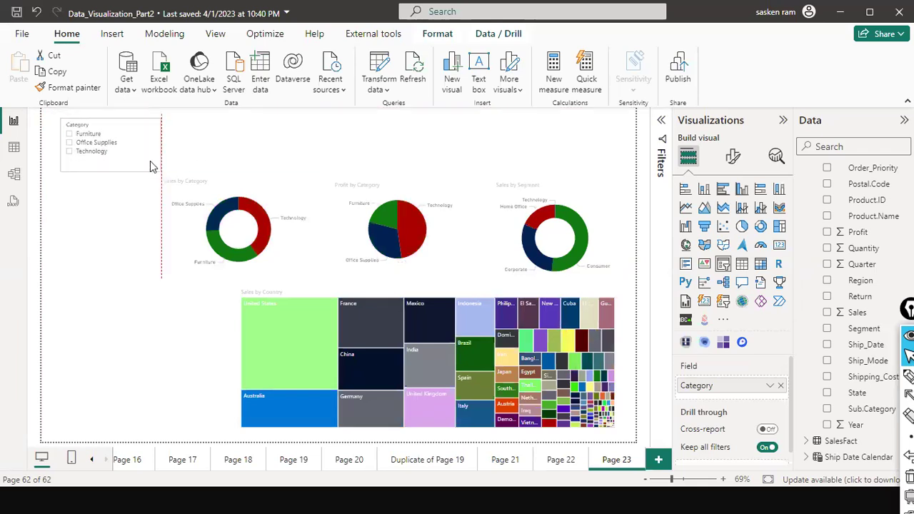
click(248, 152)
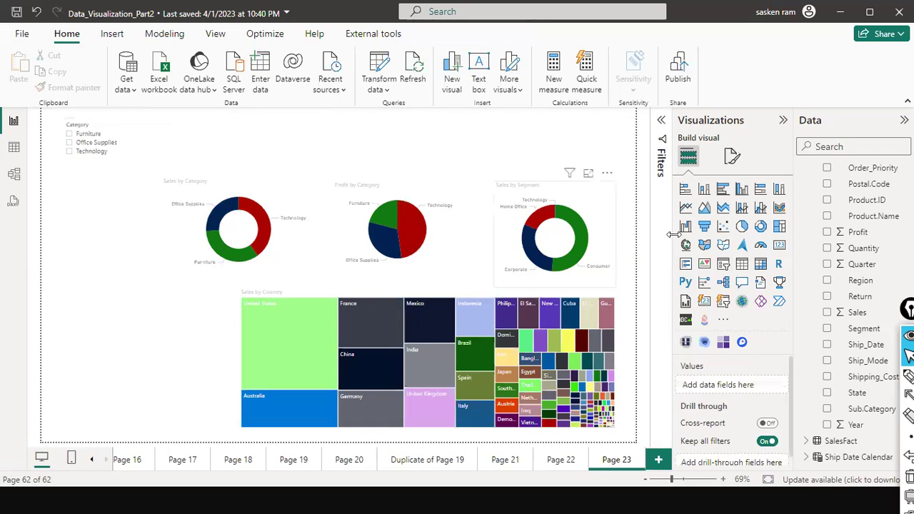
click(723, 265)
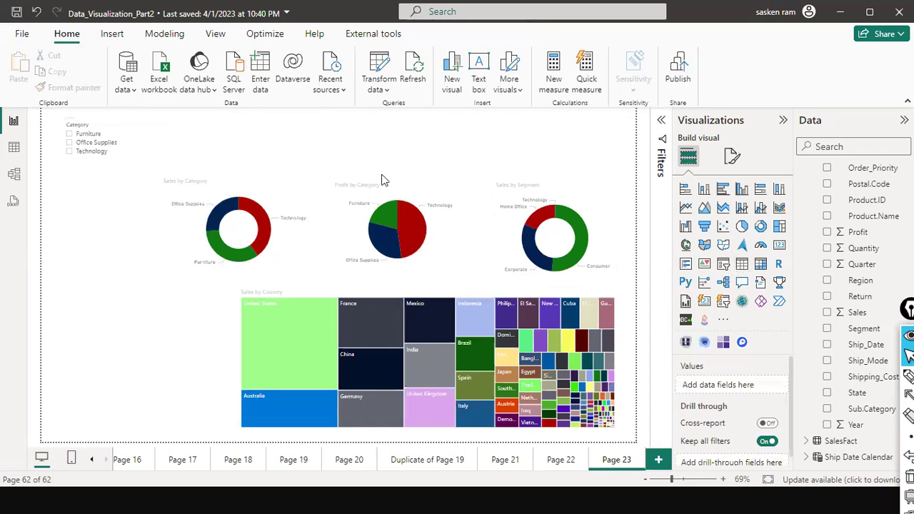
drag(111, 331, 210, 134)
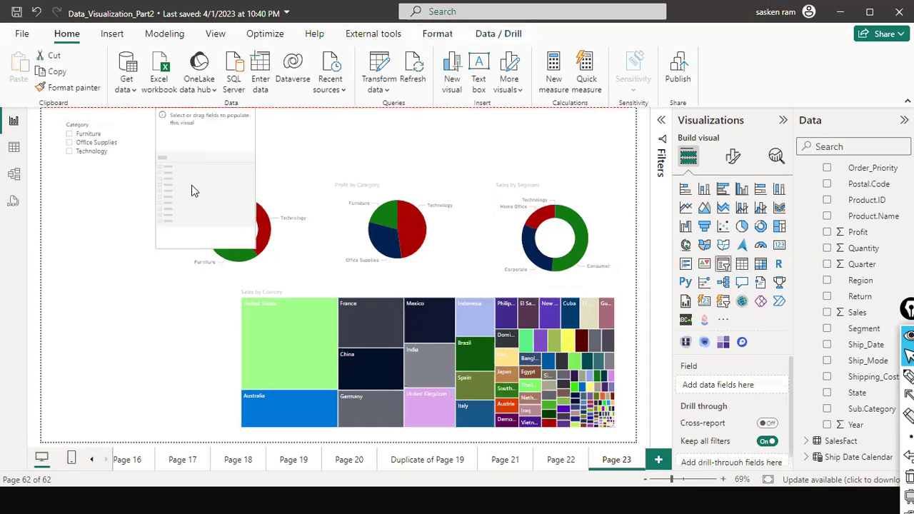
drag(211, 247, 267, 151)
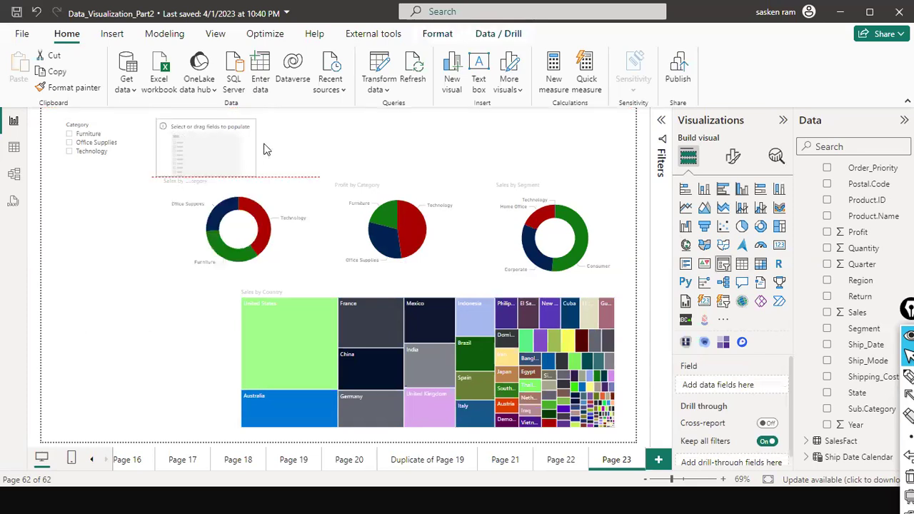
drag(290, 201, 206, 312)
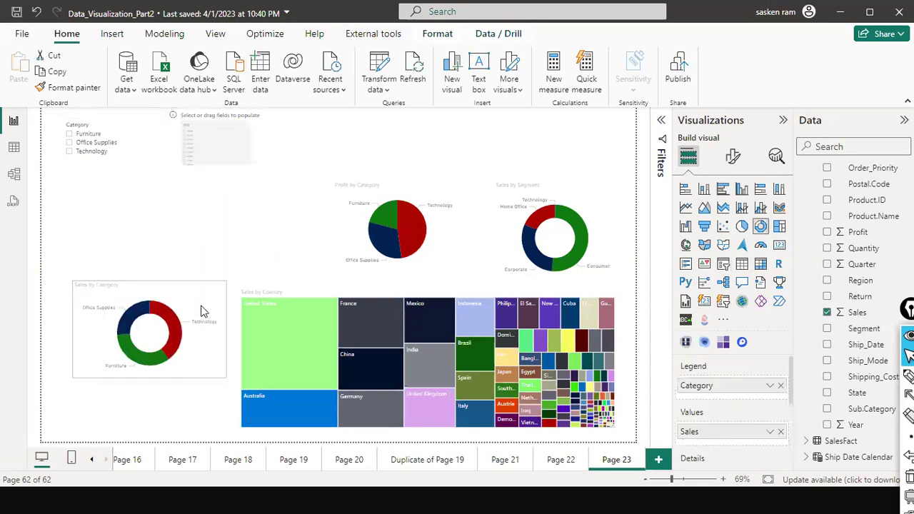
mouse_move(259, 143)
mouse_down()
mouse_move(250, 165)
mouse_move(255, 149)
mouse_up()
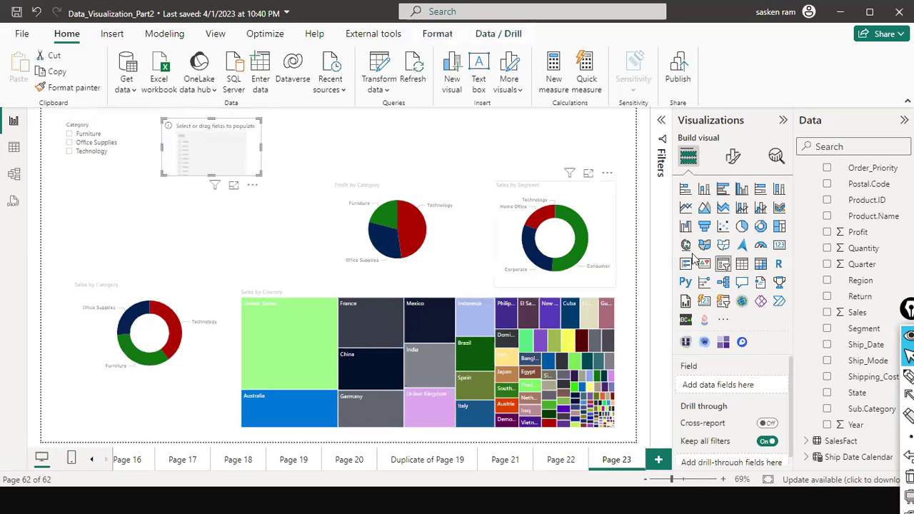
Populate the new slicer with the Year field.
scroll(840, 249, up, 5)
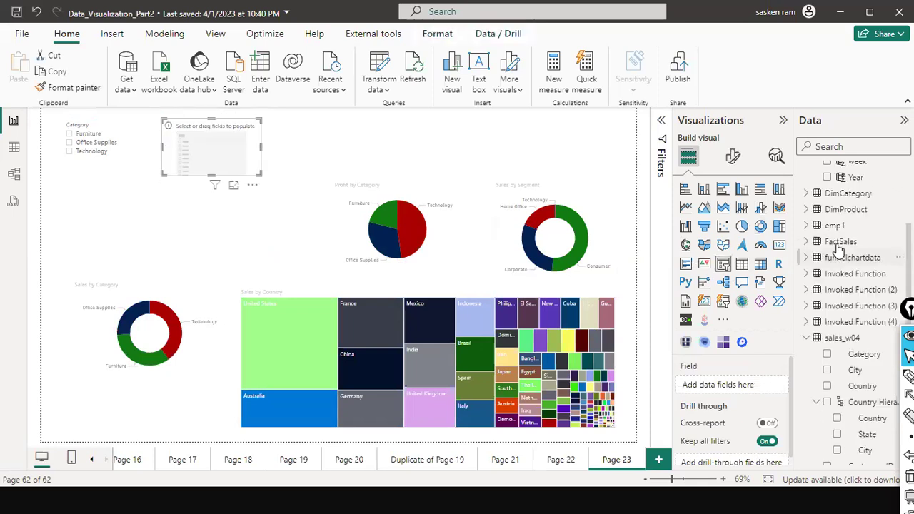
scroll(840, 248, up, 4)
scroll(855, 279, down, 1)
drag(855, 271, 207, 164)
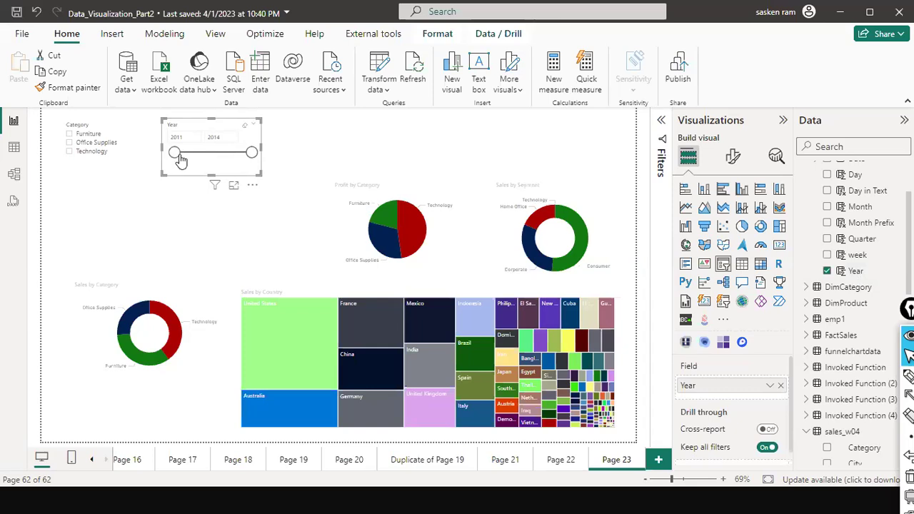
Test the Year slicer by narrowing its range to 2012–2014, and restore its start to 2011.
drag(174, 153, 200, 155)
click(177, 135)
click(221, 132)
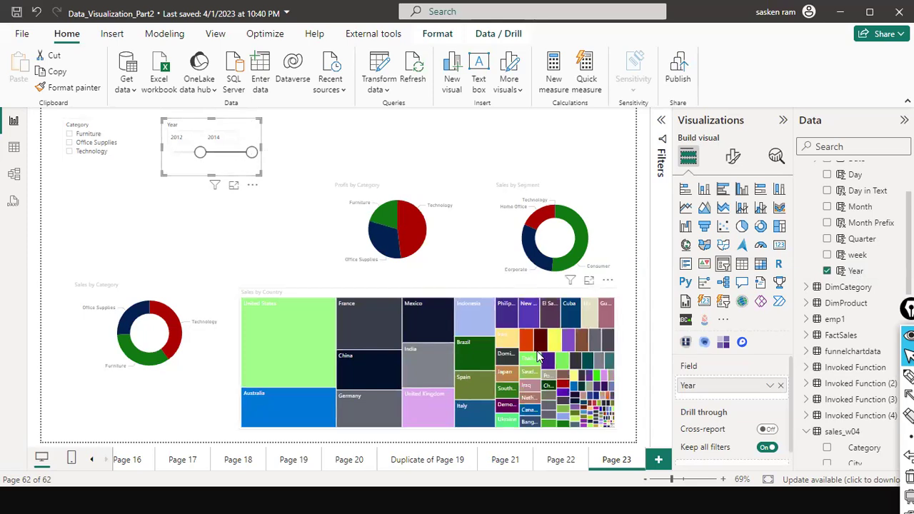
drag(200, 152, 175, 152)
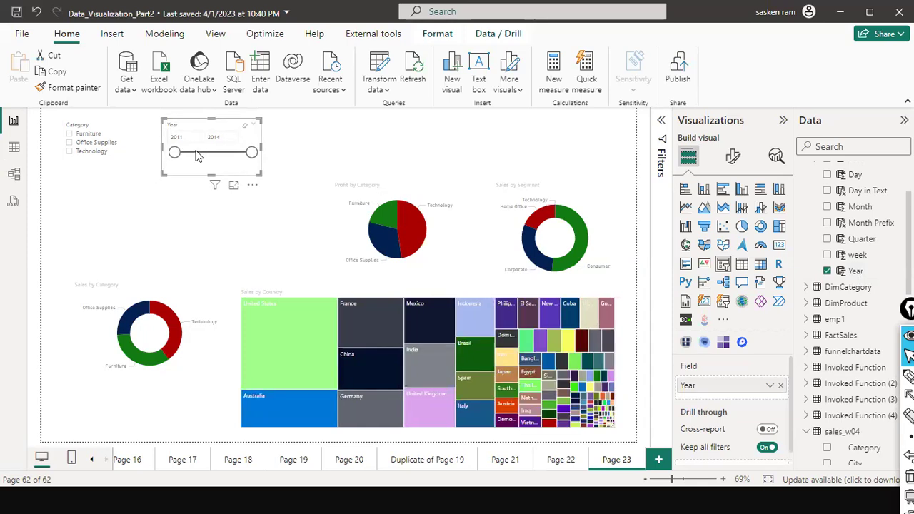
Combine the year range 2012–2014 with the Furniture category, and check which filters affect the Profit by Category pie.
click(188, 156)
click(70, 135)
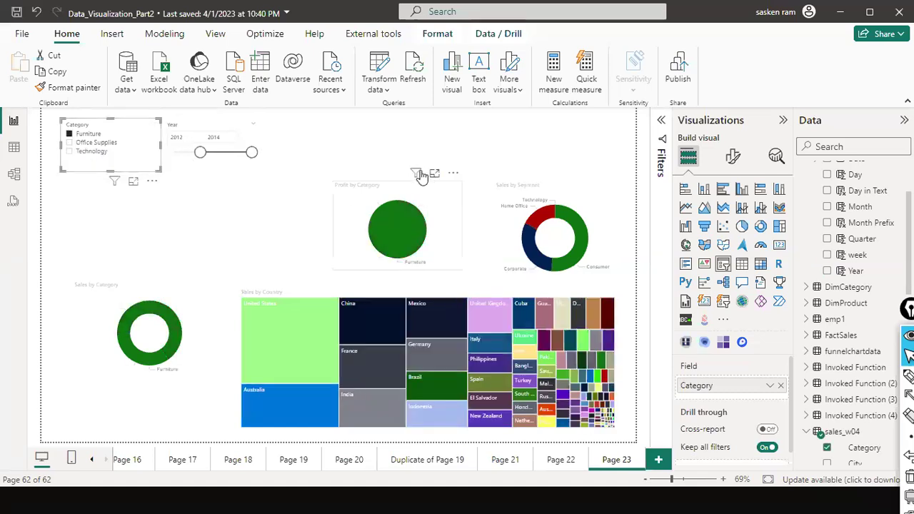
mouse_move(418, 172)
Delete the Year slicer from the page.
click(255, 213)
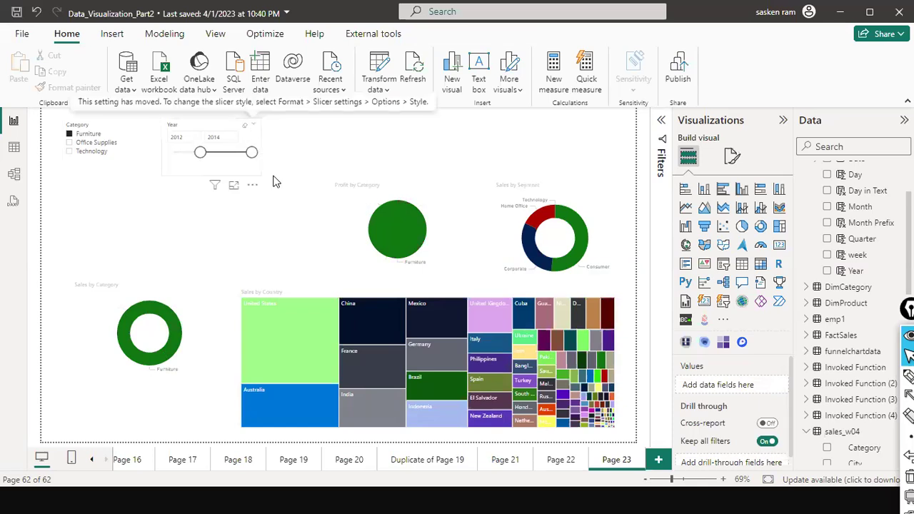
click(240, 180)
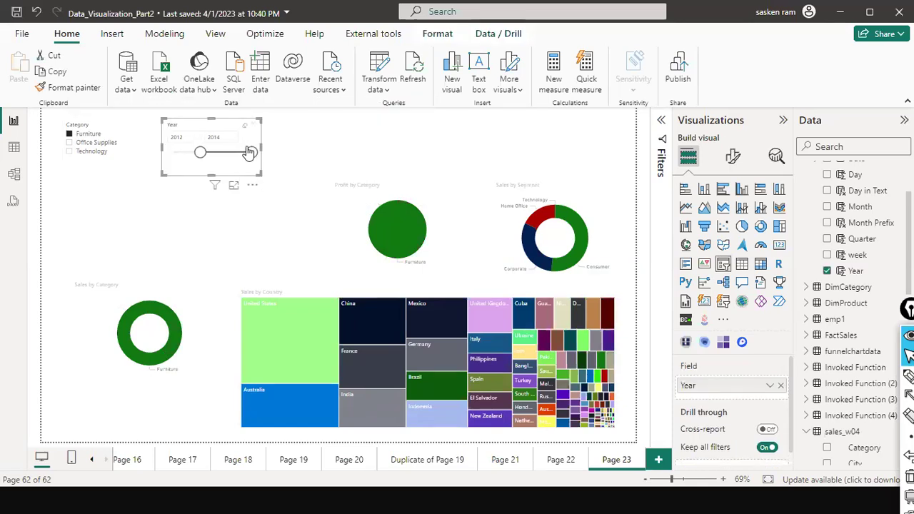
key(Delete)
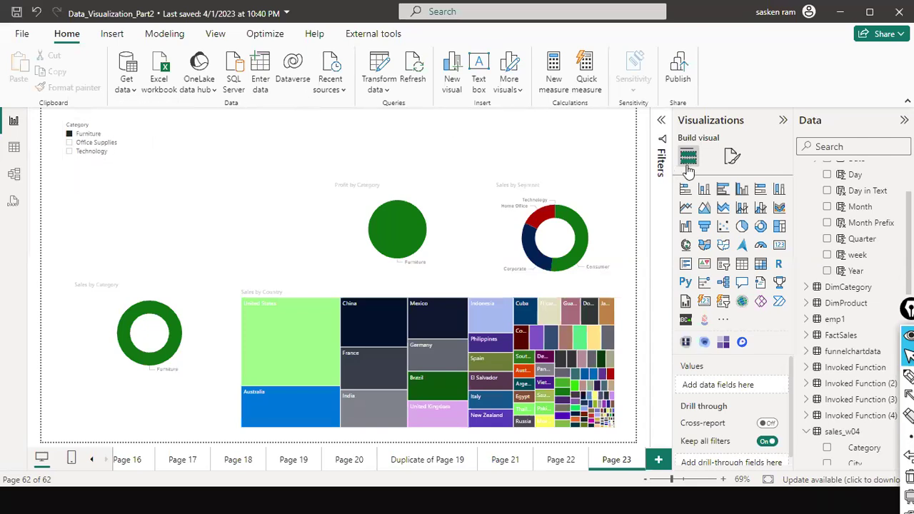
Open the Category slicer's format settings and change its style to Tile.
click(735, 159)
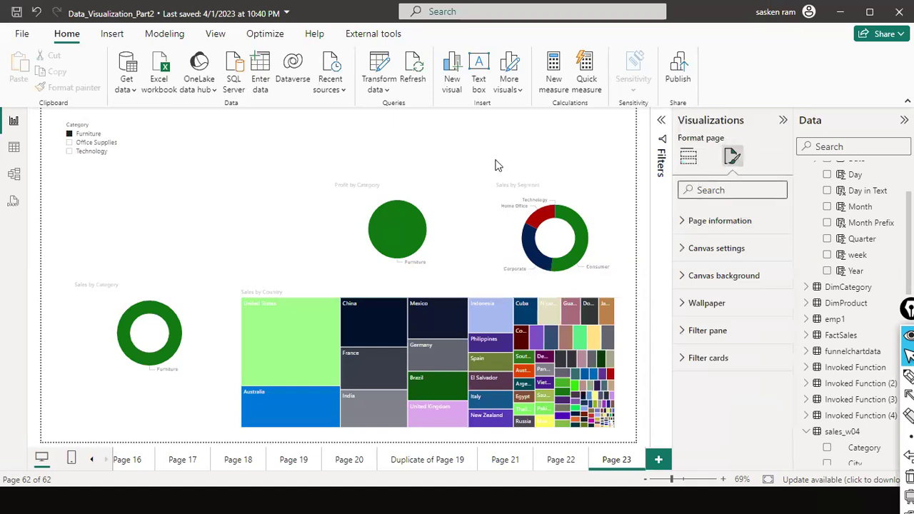
click(134, 168)
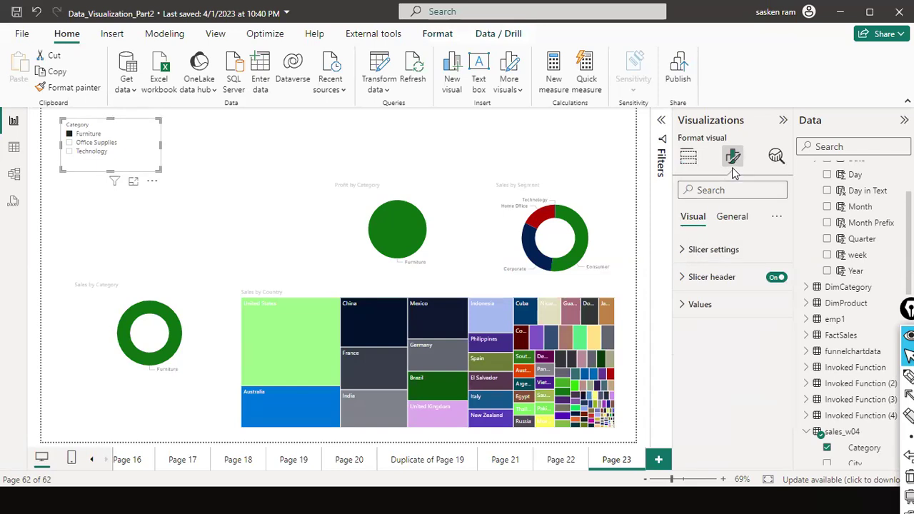
click(684, 251)
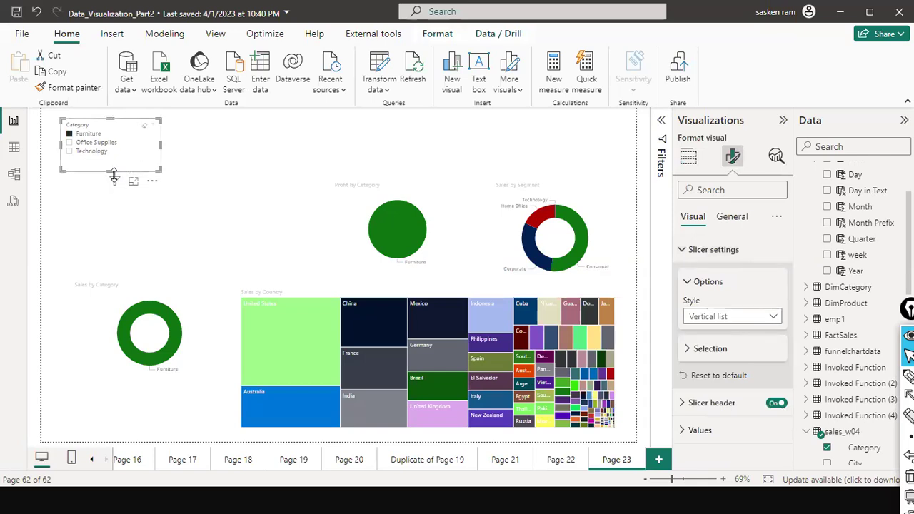
click(773, 318)
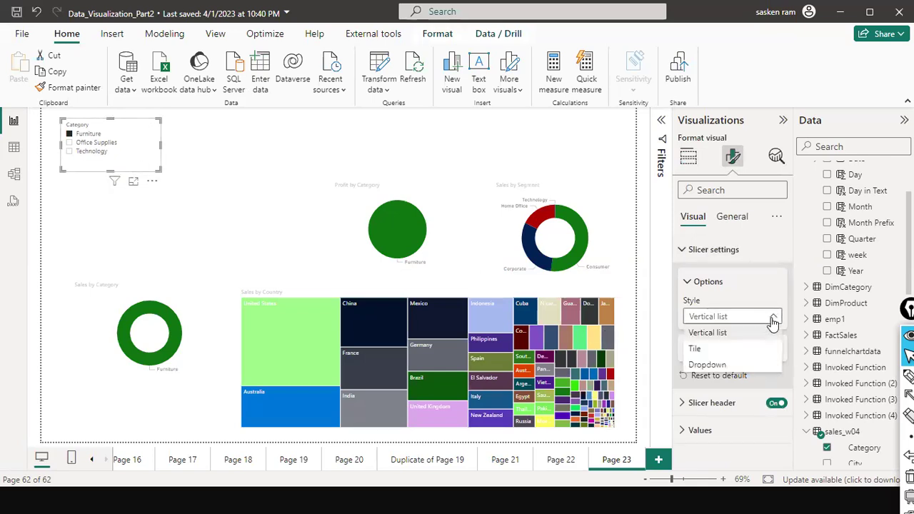
click(716, 350)
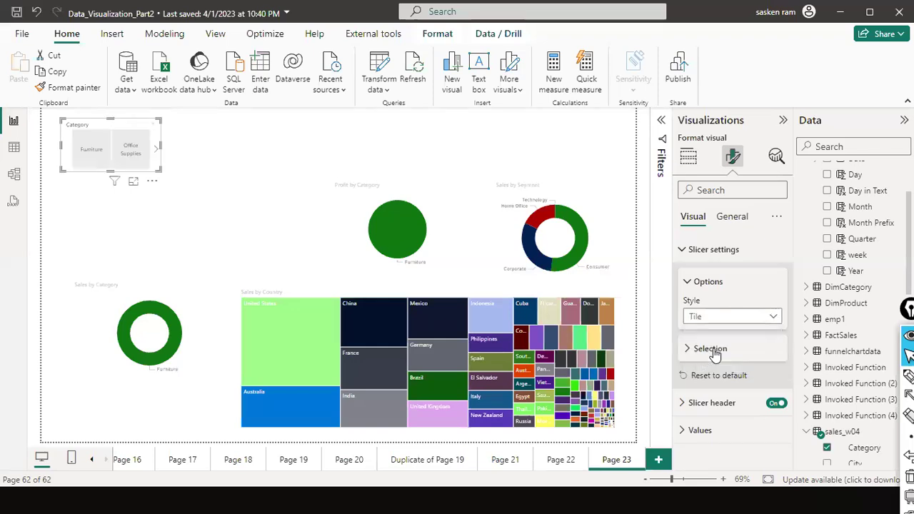
Widen and flatten the Category slicer so that its three category tiles fit in one row.
drag(158, 145, 444, 163)
drag(573, 166, 457, 155)
drag(255, 171, 257, 153)
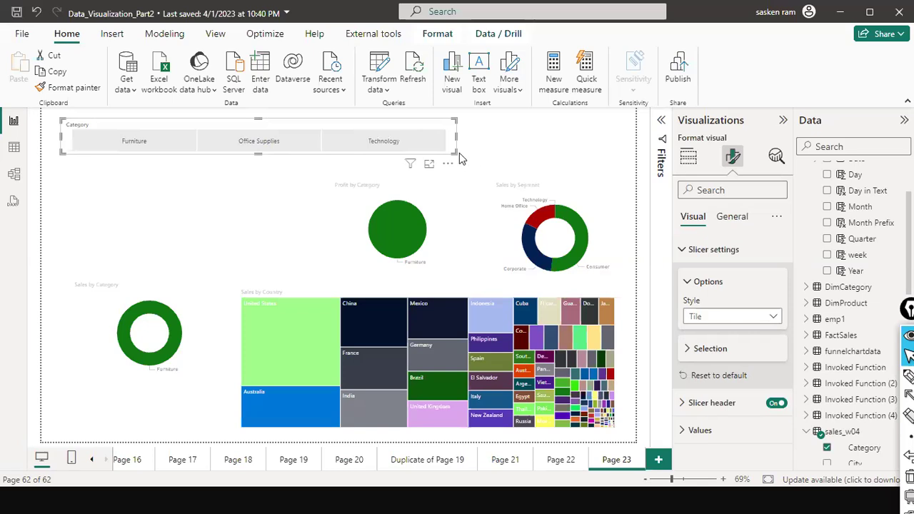
drag(457, 140, 415, 141)
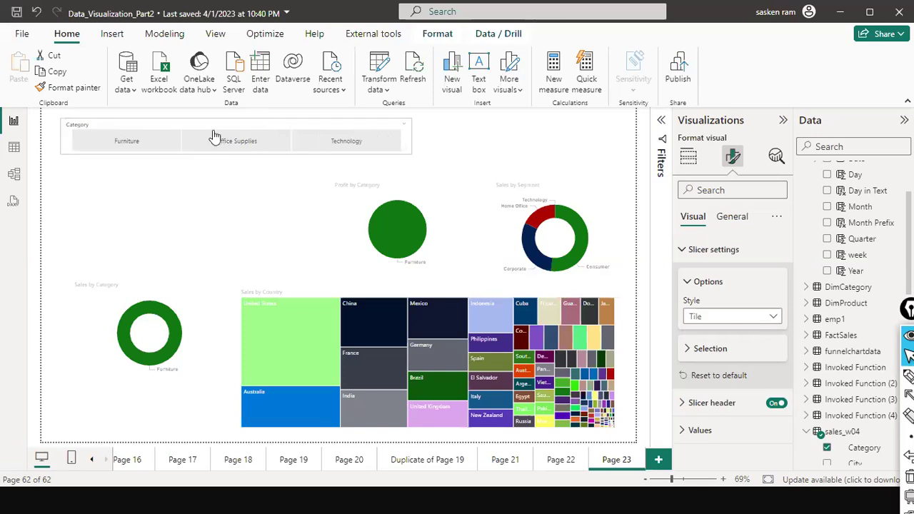
Change the Category slicer's style to Dropdown and shrink its width to a compact box.
click(737, 318)
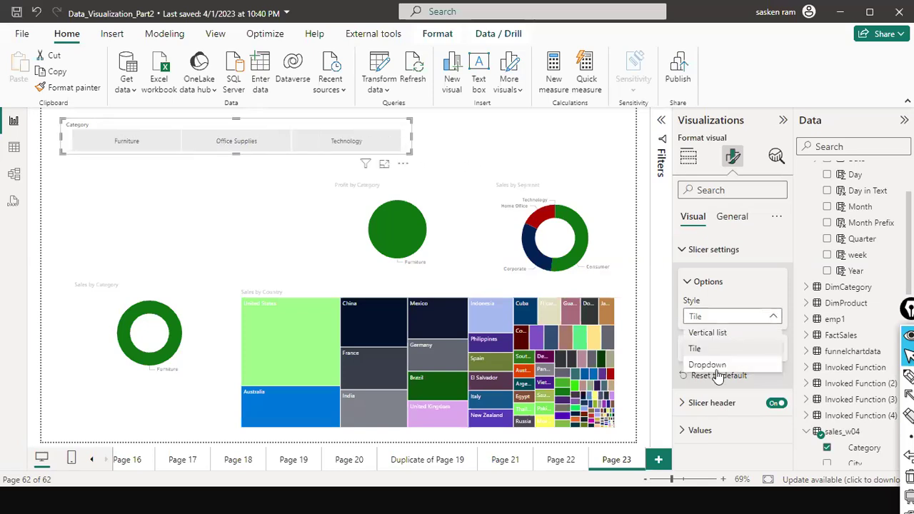
click(715, 365)
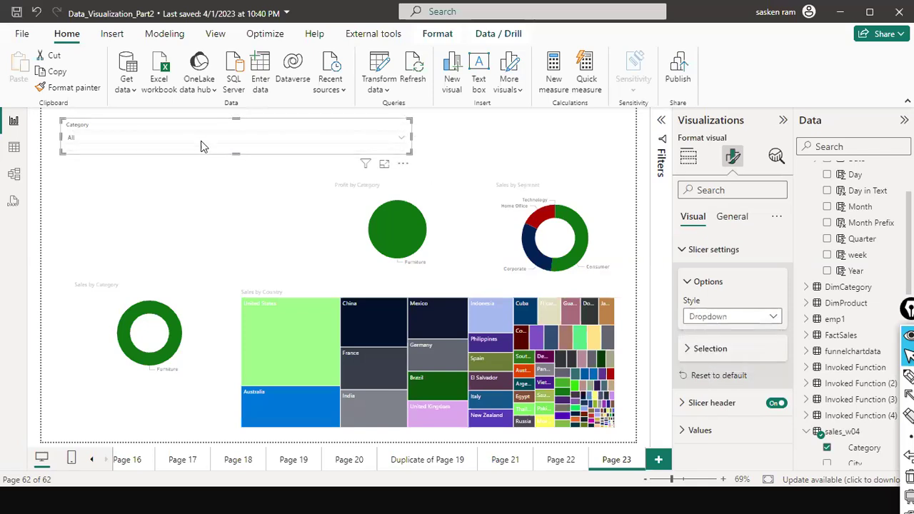
drag(120, 152, 121, 153)
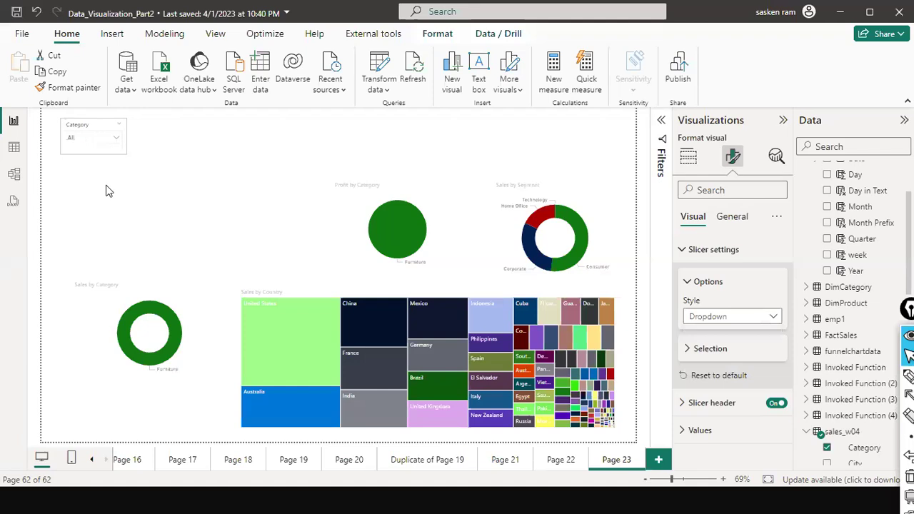
Filter the page by Office Supplies through the Category dropdown slicer, and clear the selection.
click(120, 140)
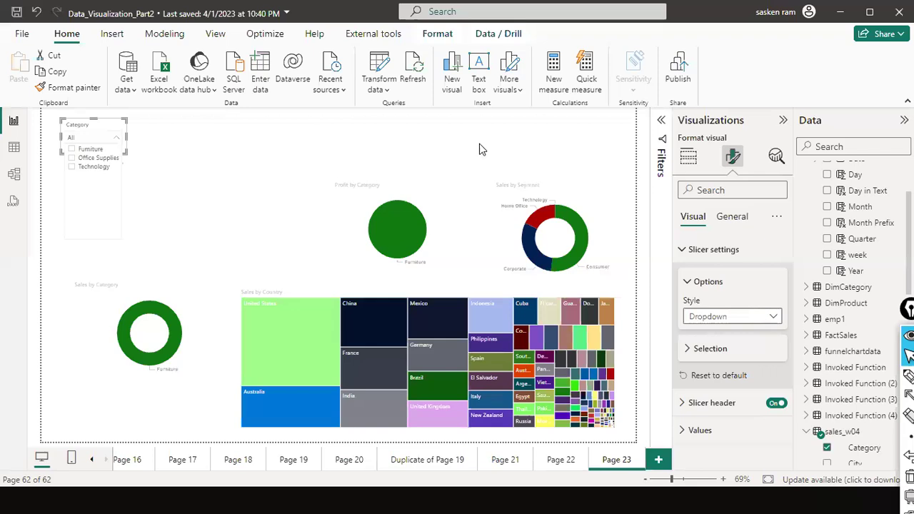
click(72, 158)
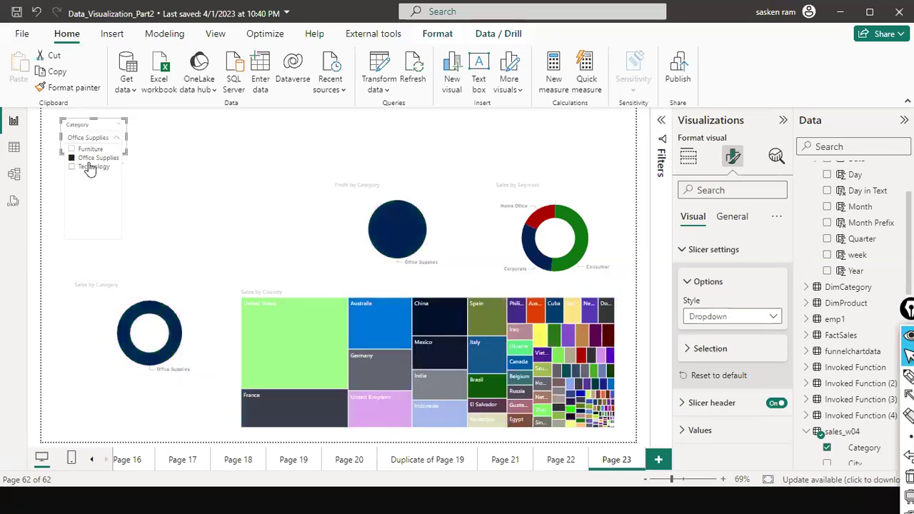
click(111, 126)
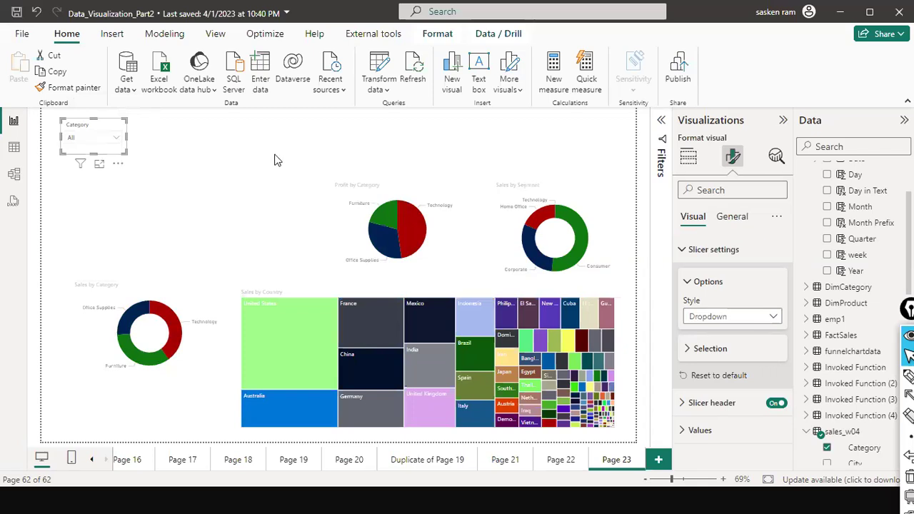
Set the Category slicer's style back to Vertical list, and increase its height to fit all three categories.
click(764, 318)
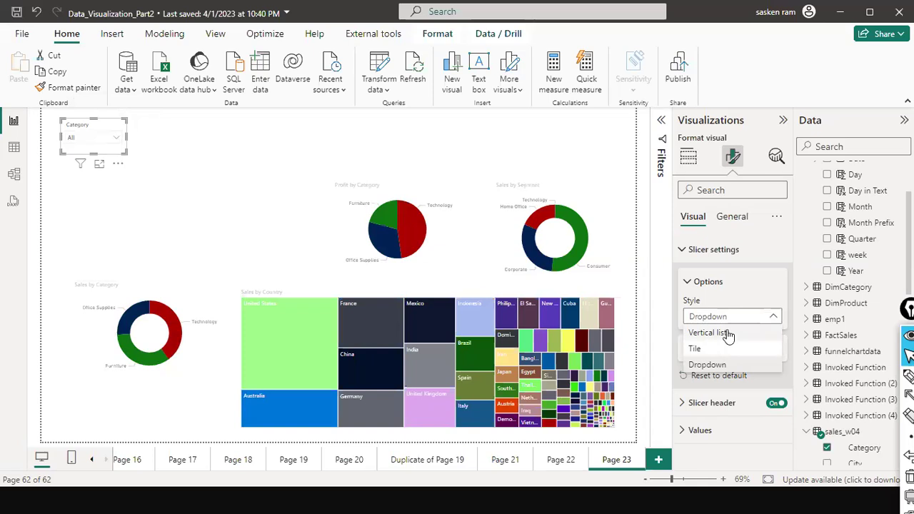
click(723, 333)
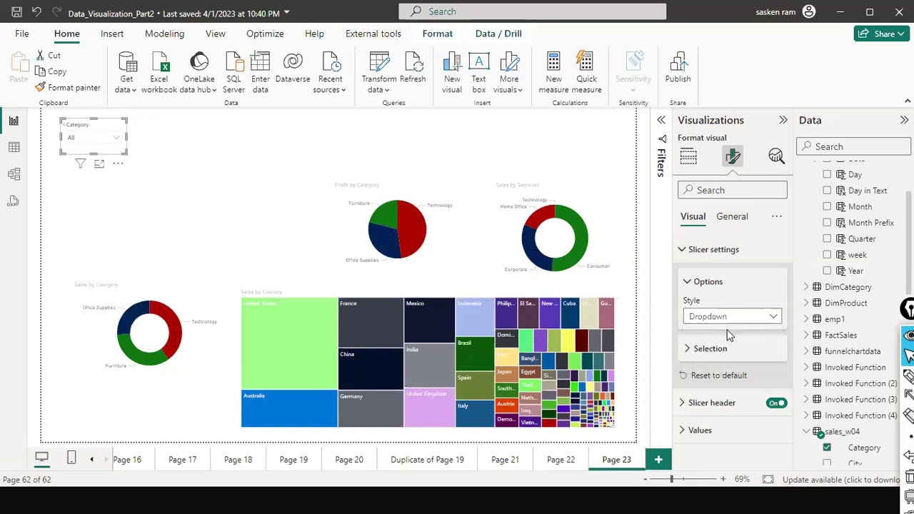
click(688, 348)
scroll(718, 339, down, 1)
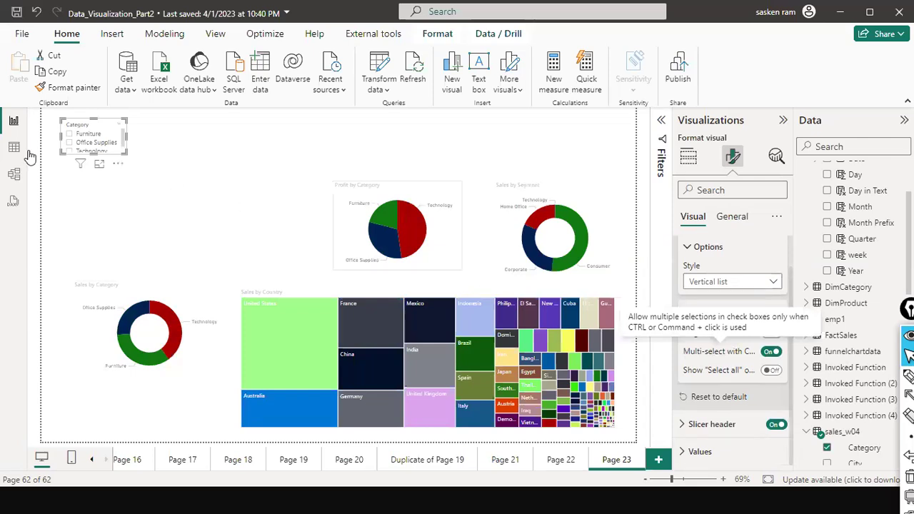
drag(93, 152, 92, 173)
Turn off multi-select with CTRL for the Category slicer, and select Furniture, Technology and Office Supplies together.
click(772, 351)
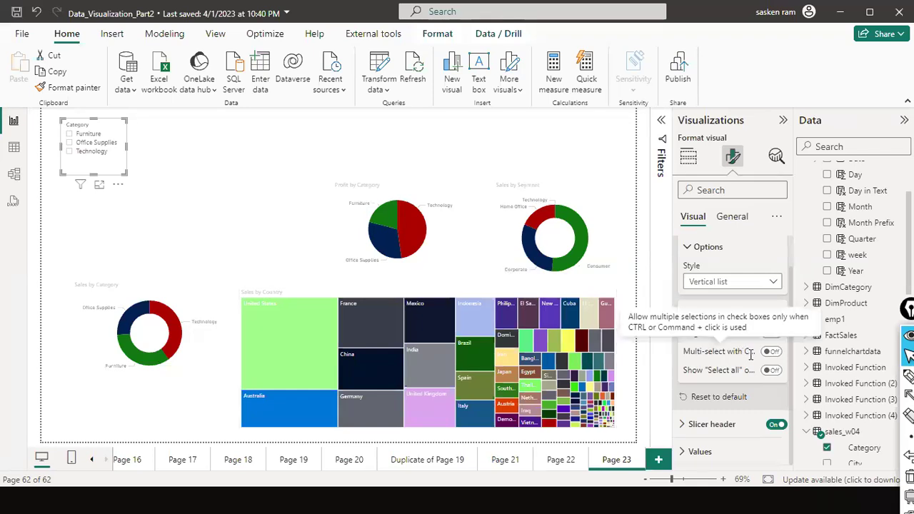
click(72, 135)
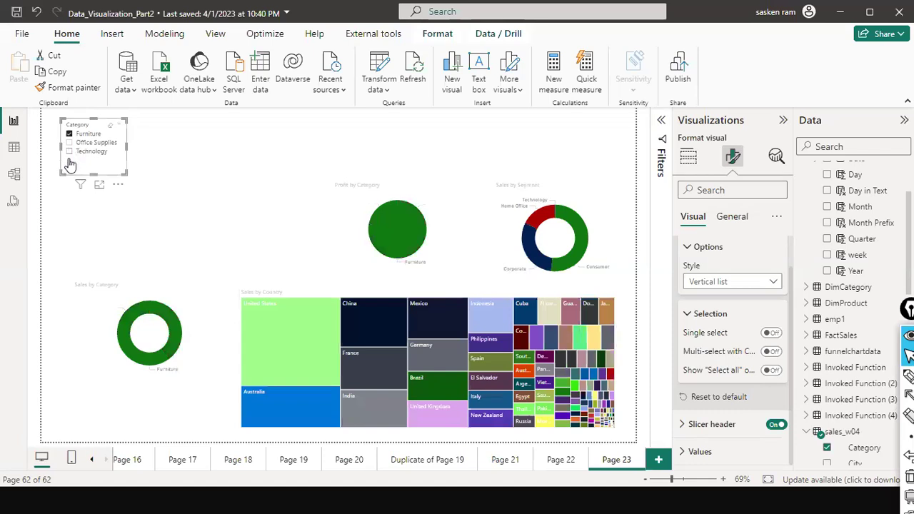
click(69, 151)
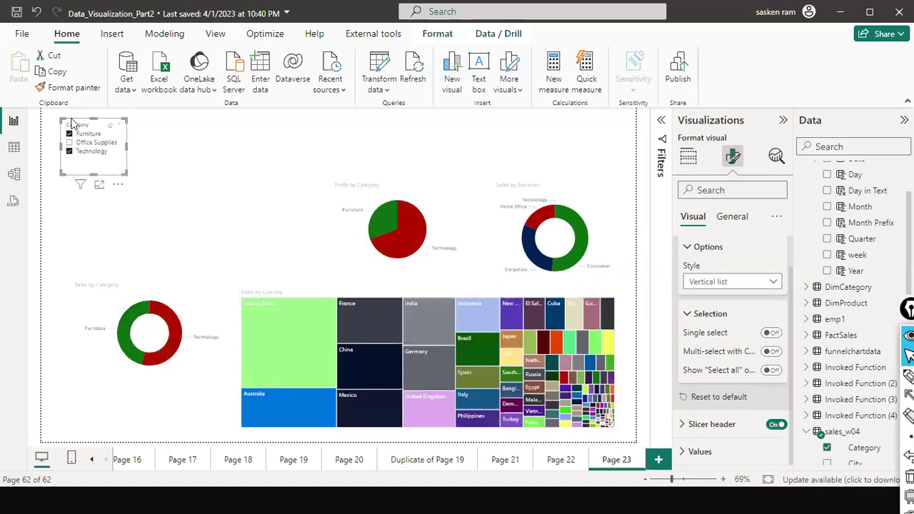
click(70, 142)
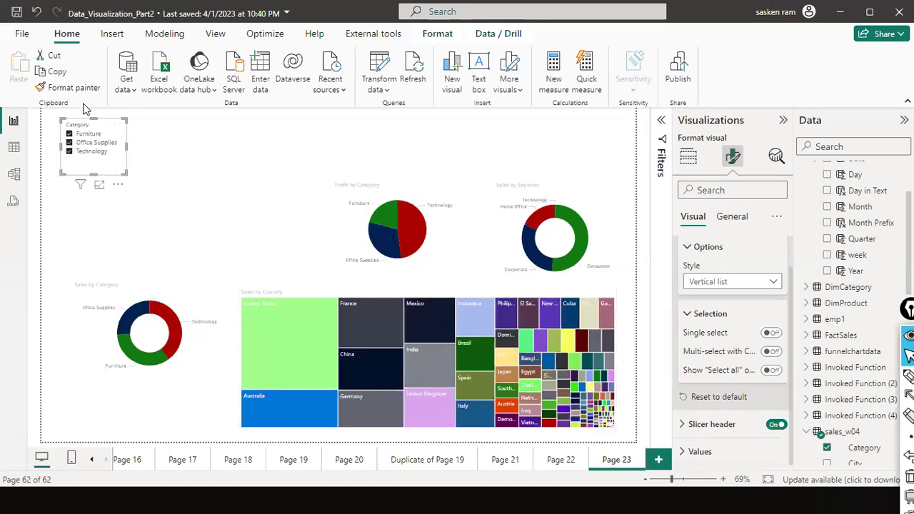
Deselect Technology and Office Supplies in the Category slicer, and select Technology again alongside Furniture.
click(70, 152)
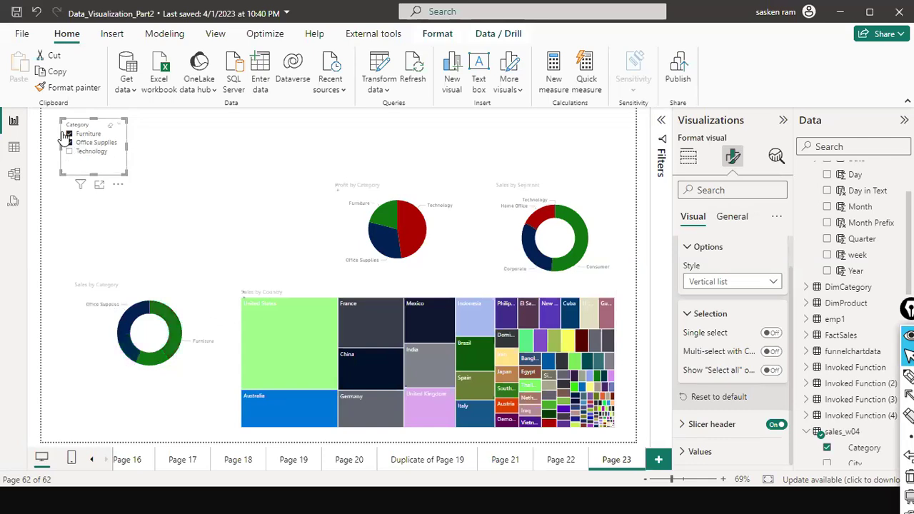
key(ctrl+z)
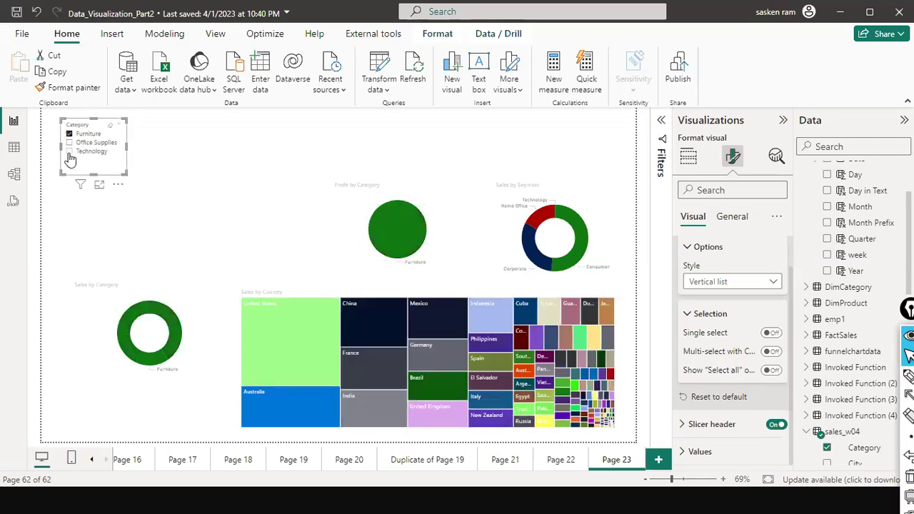
click(69, 152)
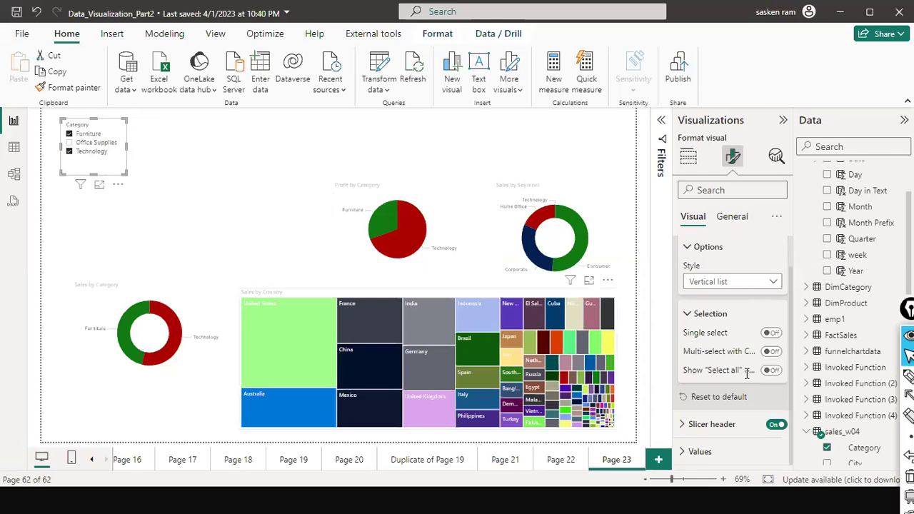
Turn on the "Select all" option for the Category slicer, and use it to select and clear all categories.
mouse_move(747, 373)
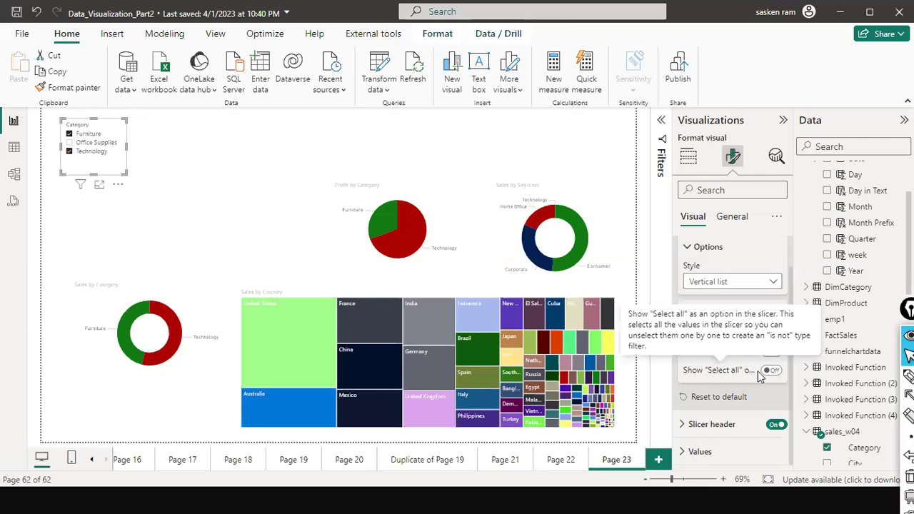
click(778, 372)
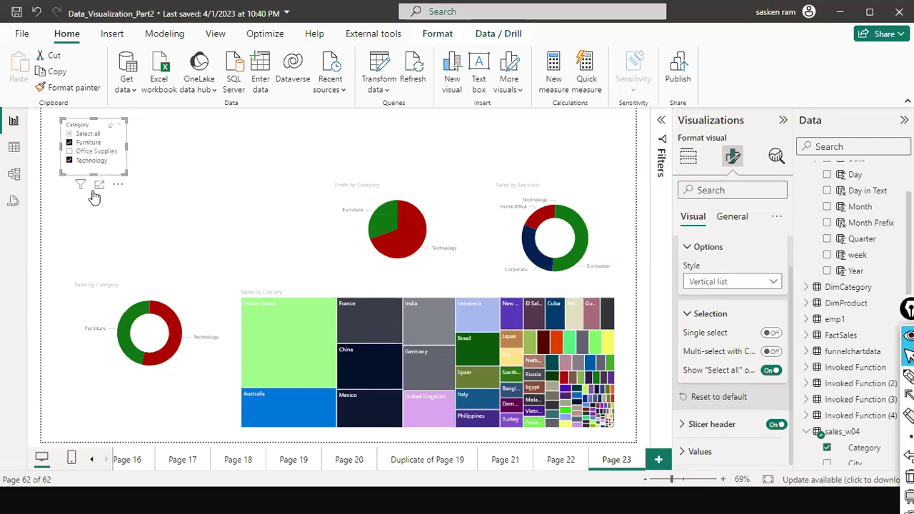
click(70, 152)
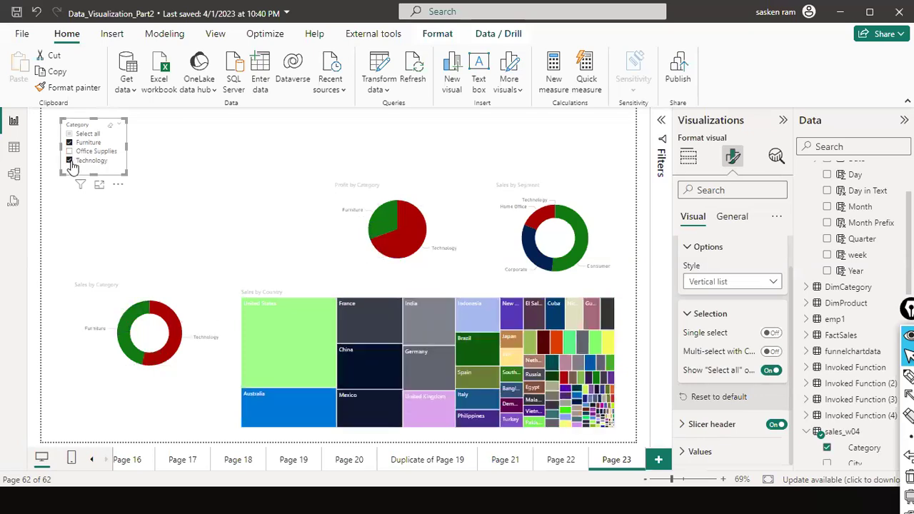
click(69, 162)
click(69, 143)
click(69, 134)
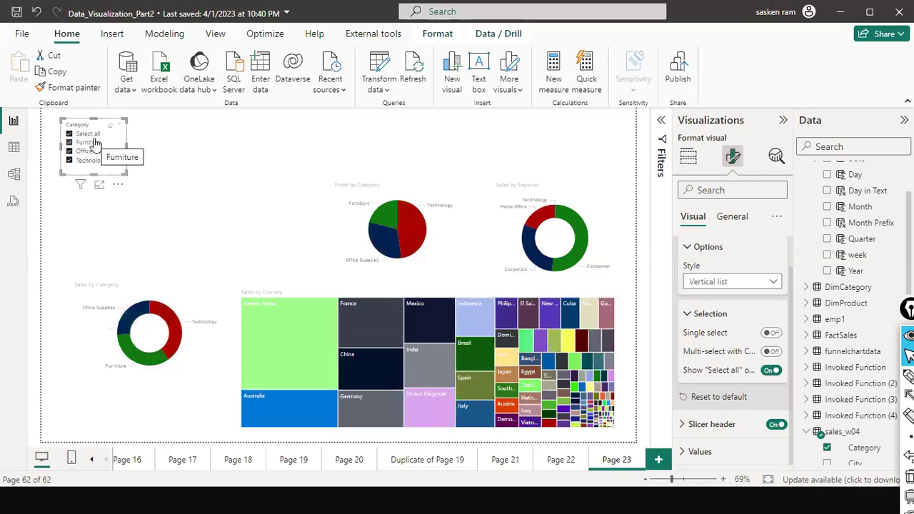
click(70, 135)
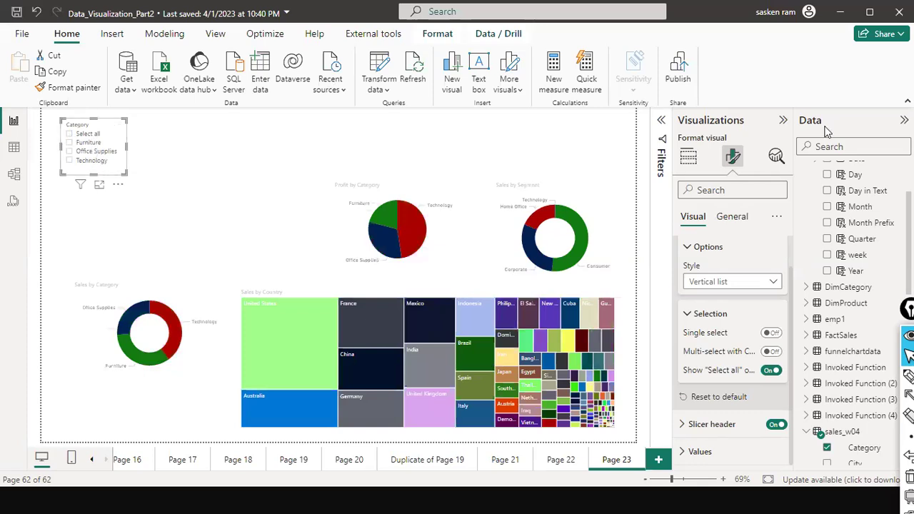
Add a slicer beside the Category slicer, and fill it with the Country field from sales_w04.
click(558, 157)
click(722, 268)
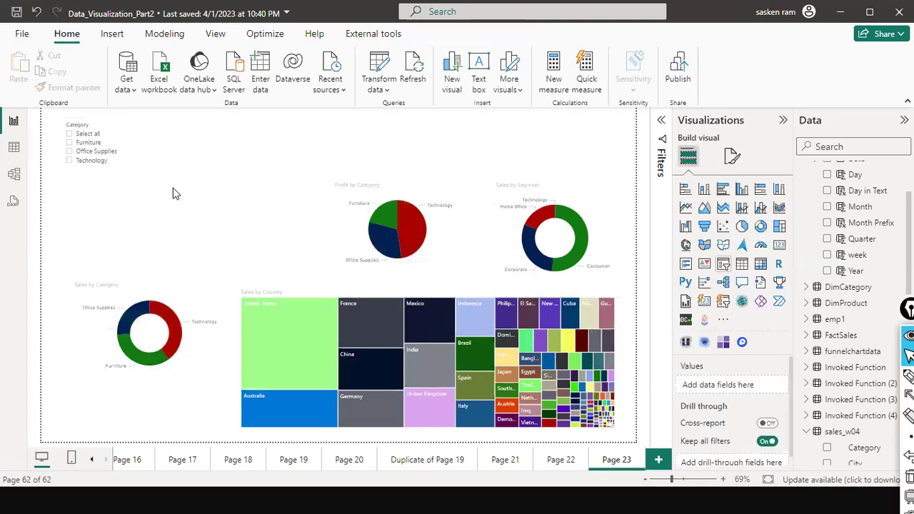
drag(199, 180, 193, 159)
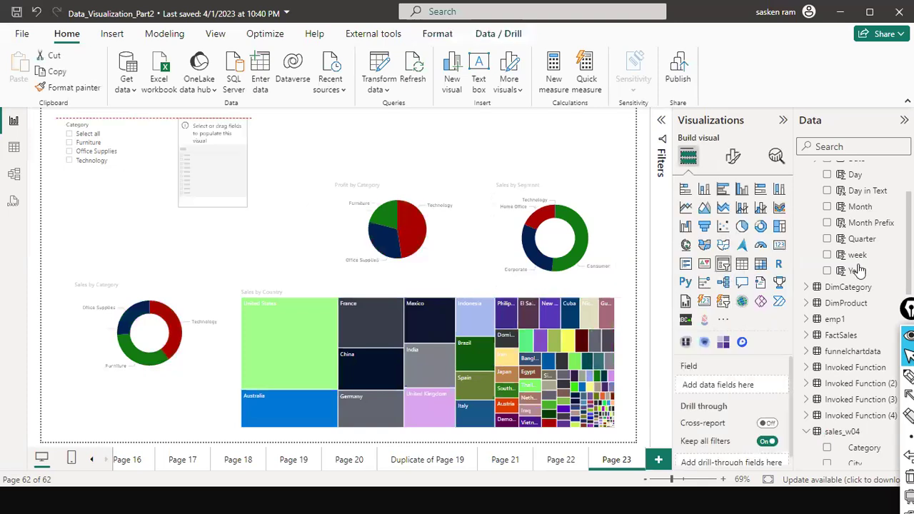
scroll(859, 270, down, 5)
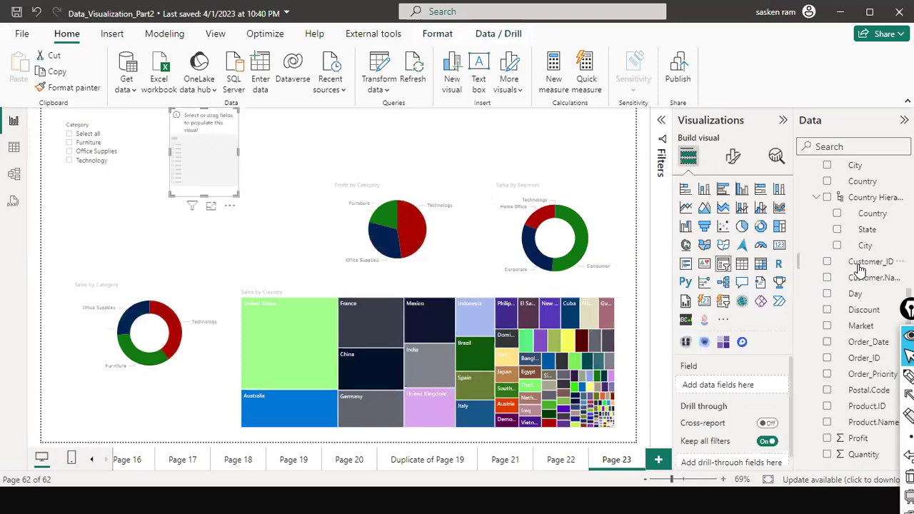
scroll(861, 270, up, 2)
drag(862, 251, 210, 157)
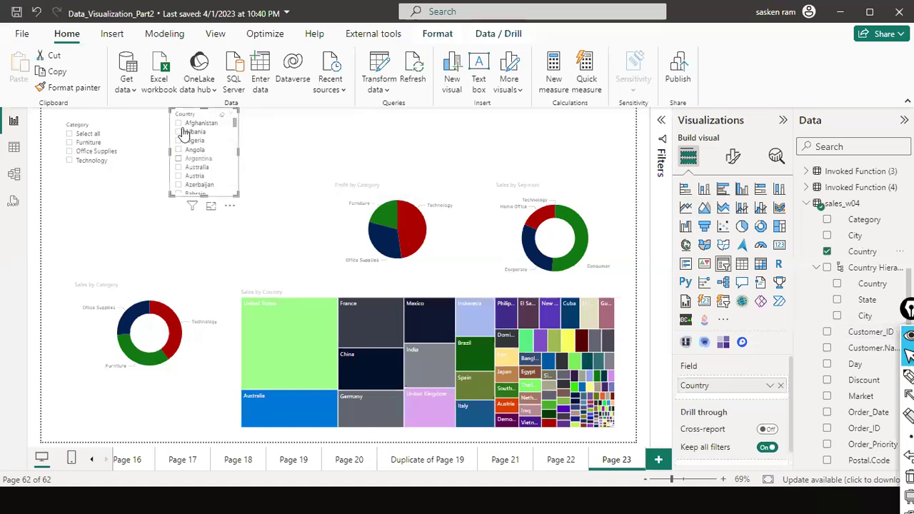
Filter the page by Afghanistan, Austria and Algeria in the Country slicer, and widen and reposition the slicer.
click(178, 123)
click(180, 176)
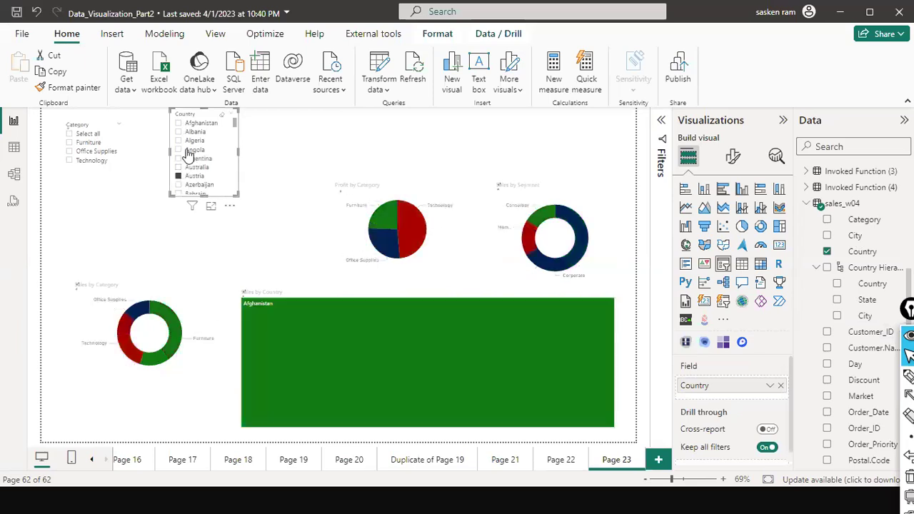
ctrl+click(179, 141)
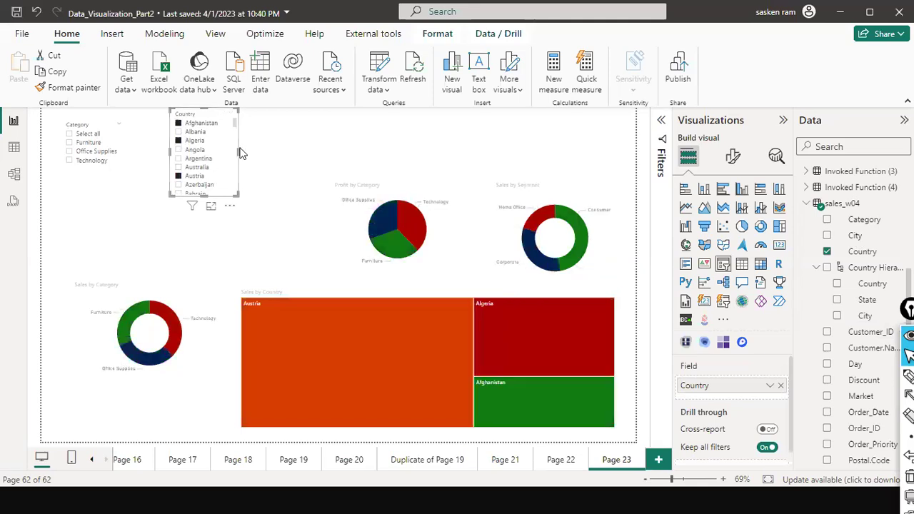
drag(238, 150, 300, 159)
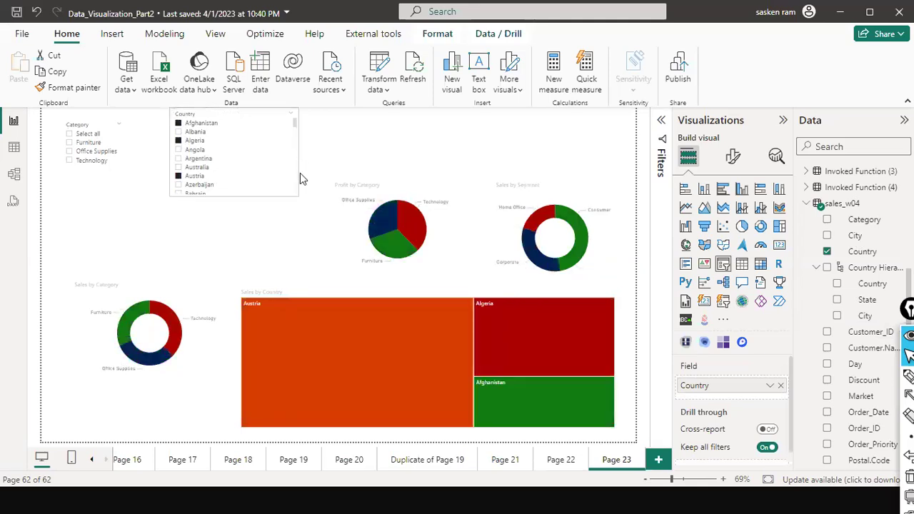
drag(255, 178, 235, 195)
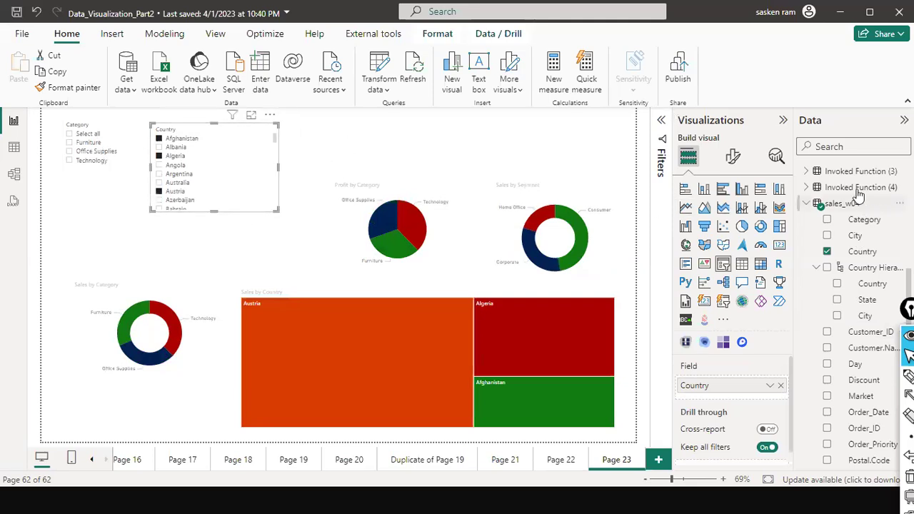
Turn on the "Select all" option for the Country slicer, and select all countries with it.
click(733, 156)
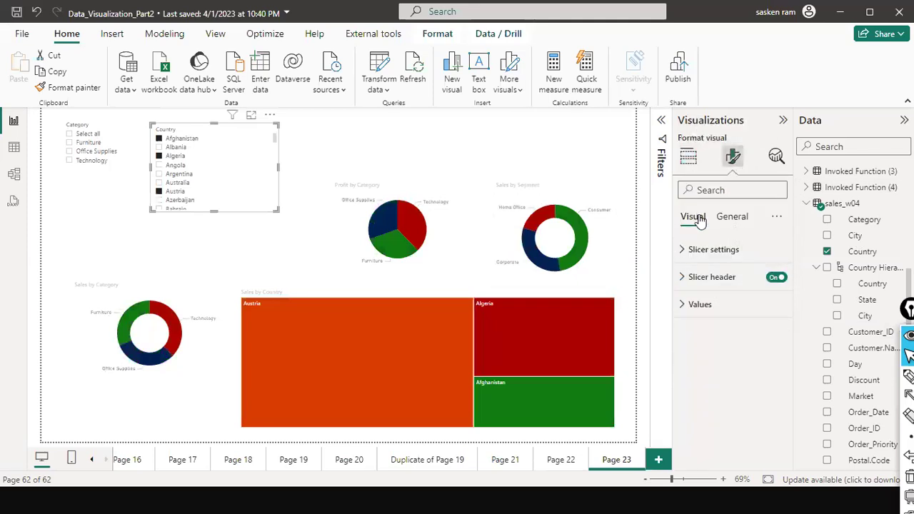
click(687, 250)
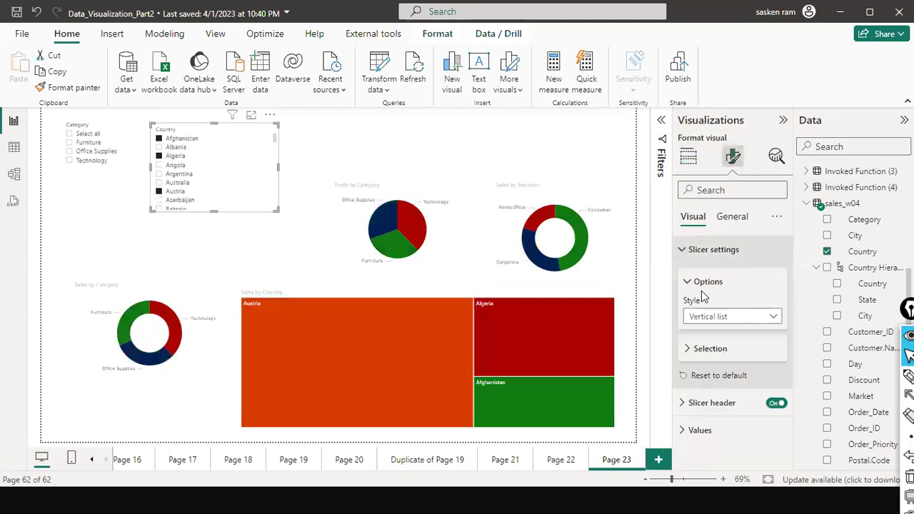
click(688, 351)
scroll(724, 404, down, 1)
click(778, 371)
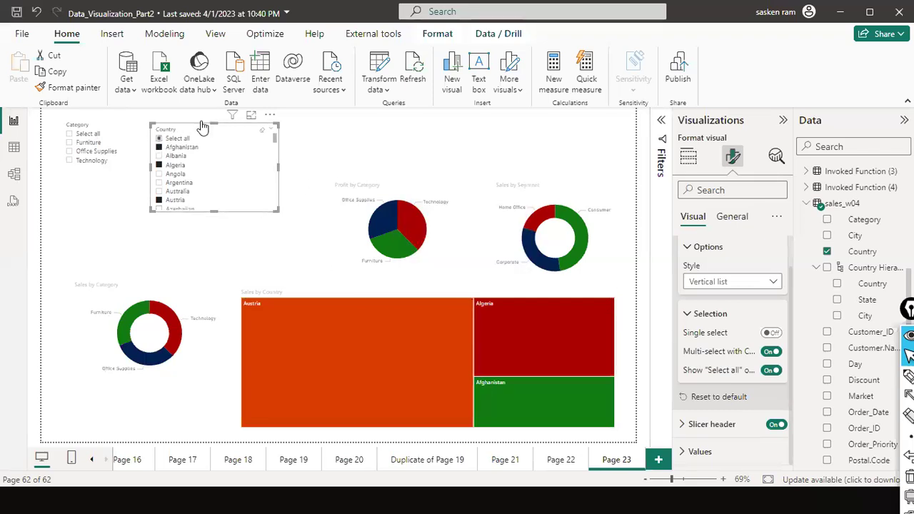
click(178, 137)
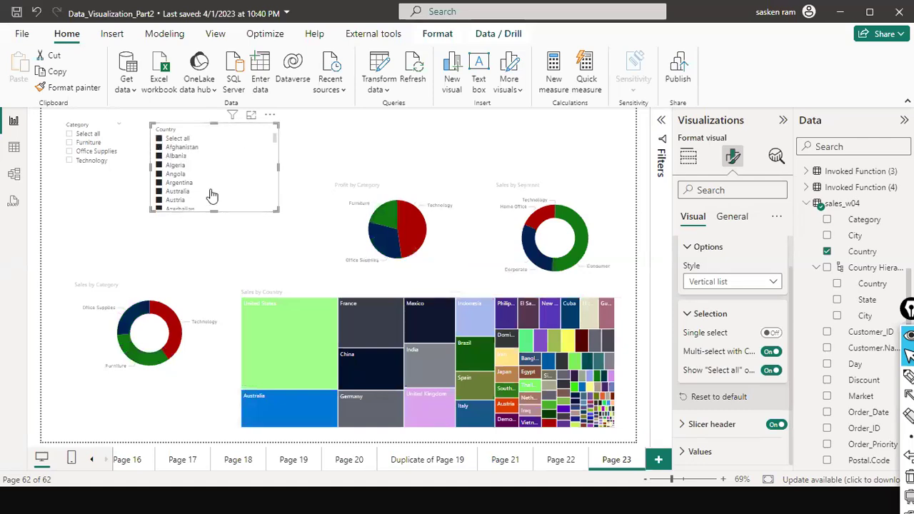
Check the selected countries throughout the Country slicer's list, and clear the selection.
scroll(212, 195, down, 4)
scroll(212, 195, down, 3)
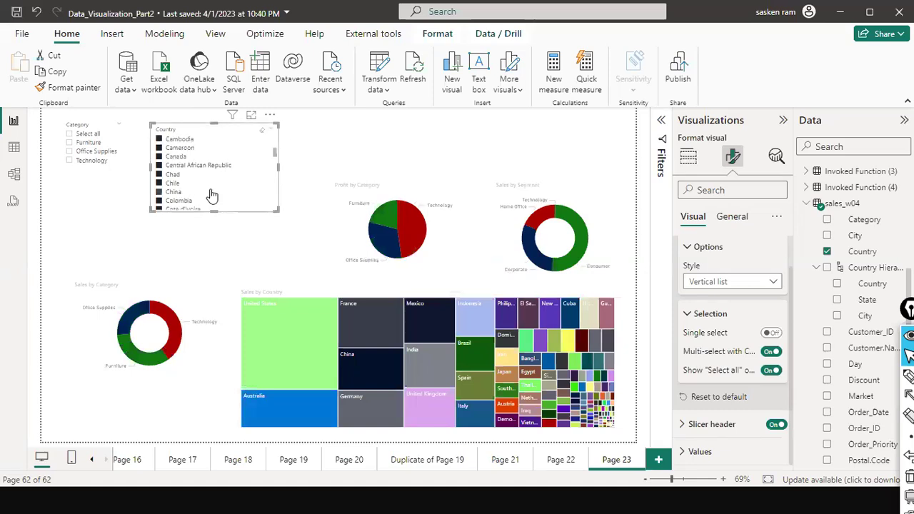
scroll(212, 195, down, 3)
scroll(213, 195, up, 1)
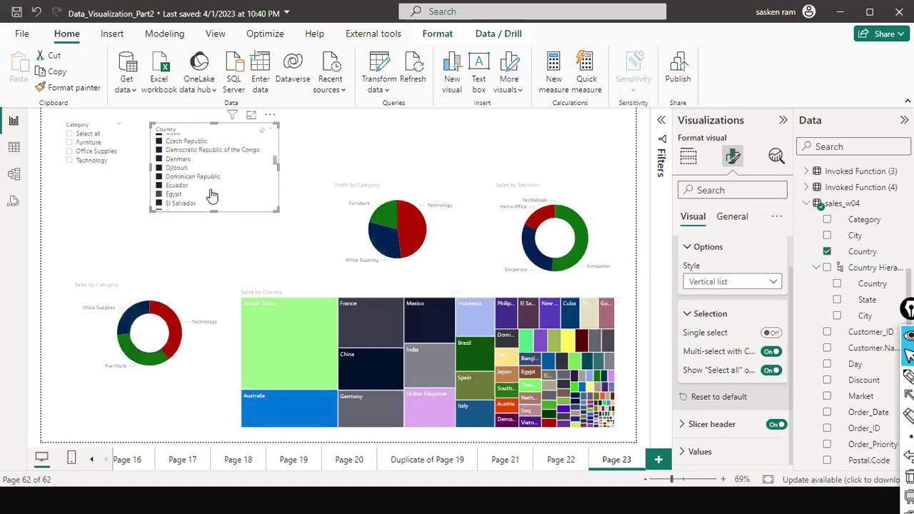
scroll(236, 154, up, 2)
scroll(212, 137, up, 3)
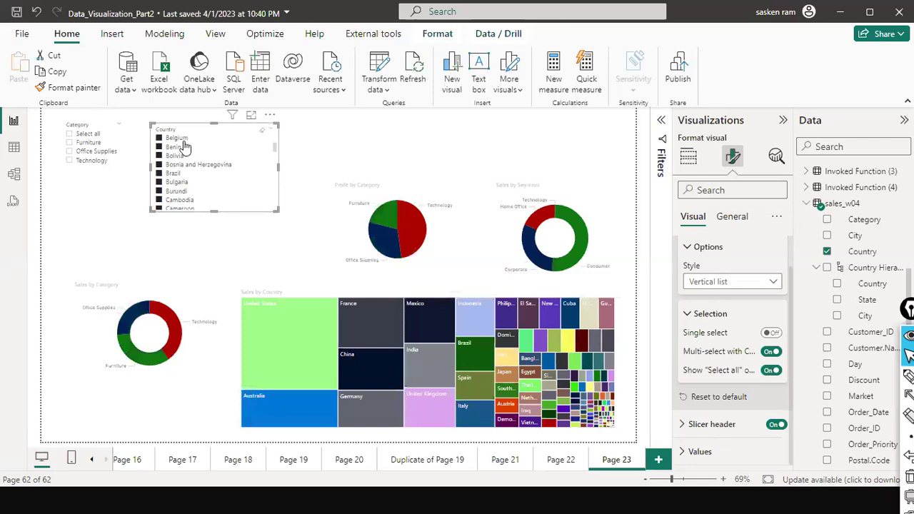
scroll(213, 137, up, 3)
click(263, 133)
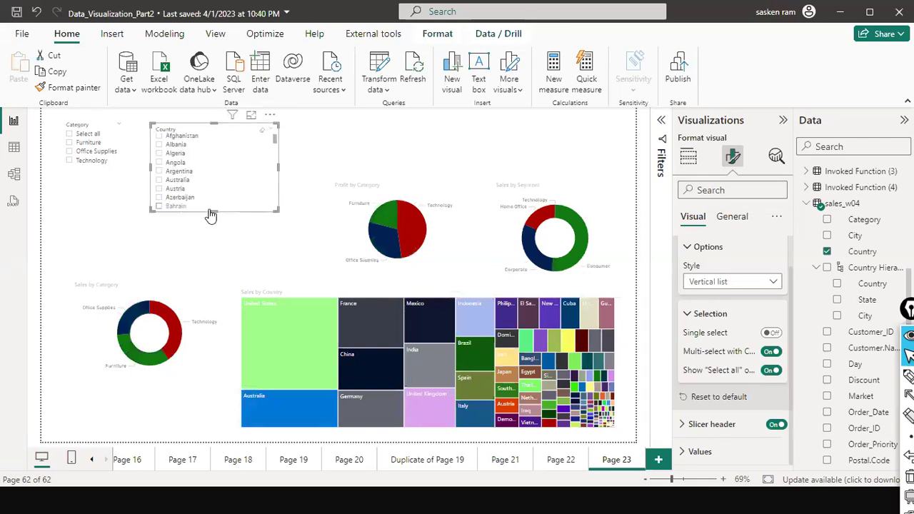
Shift the Country slicer closer to the Category slicer, and delete it from the page.
drag(215, 165, 222, 151)
drag(192, 209, 226, 192)
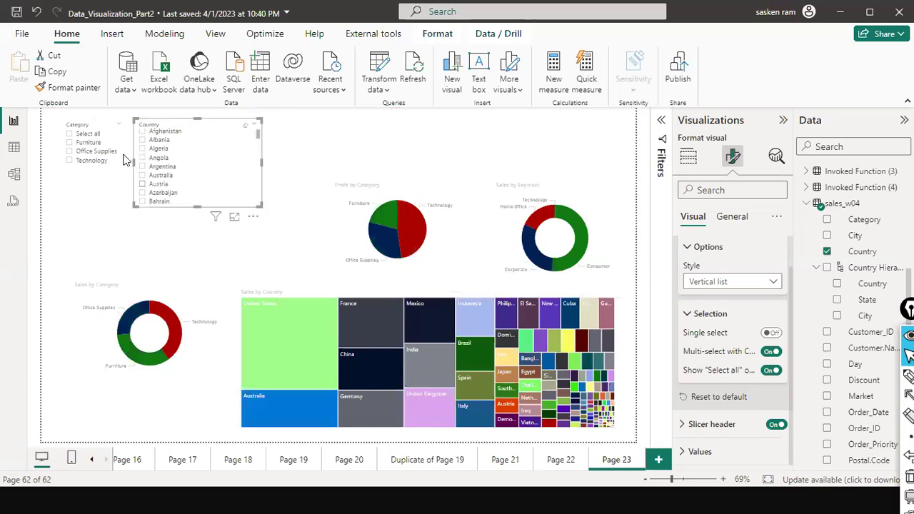
key(Delete)
Examine the Category slicer's slicer settings and its value formatting options, including font, color, padding, border and background.
click(172, 132)
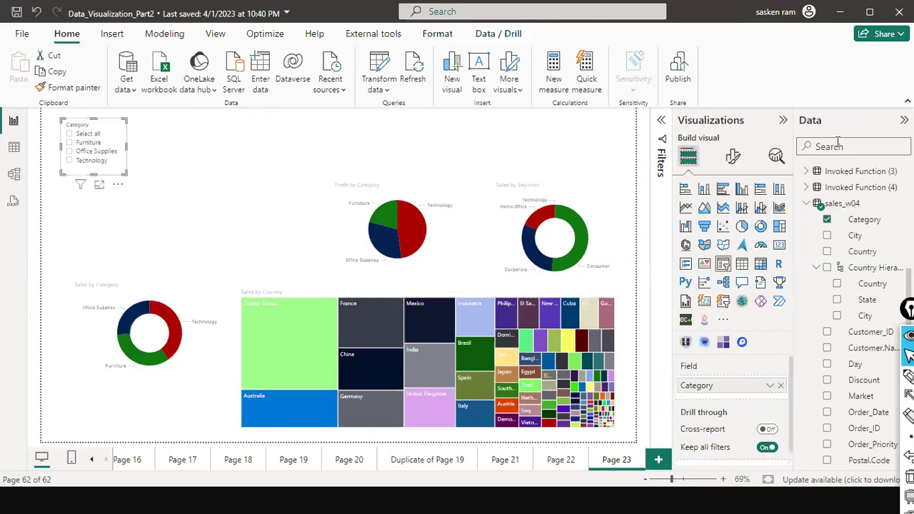
click(732, 158)
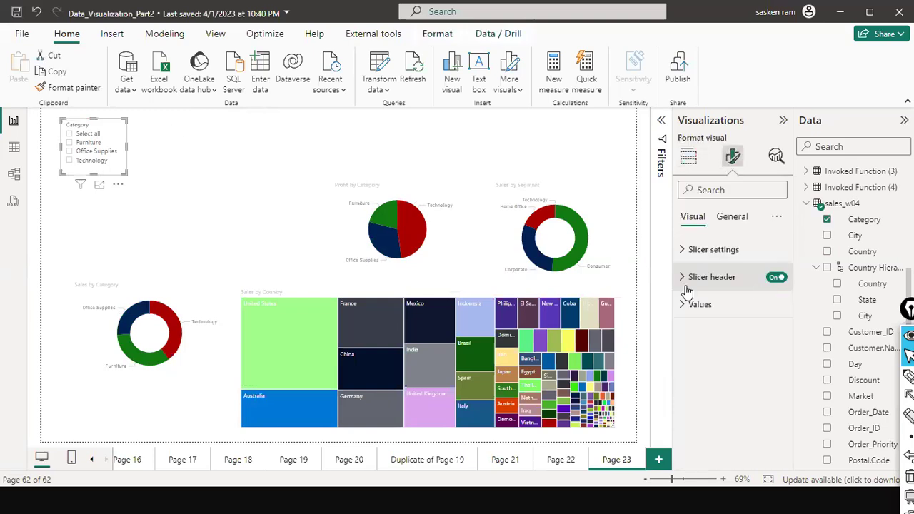
click(697, 249)
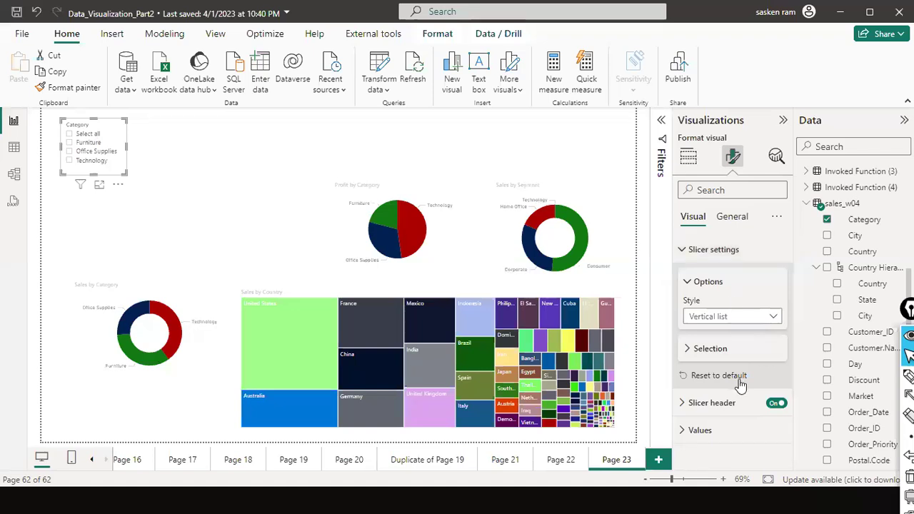
click(699, 429)
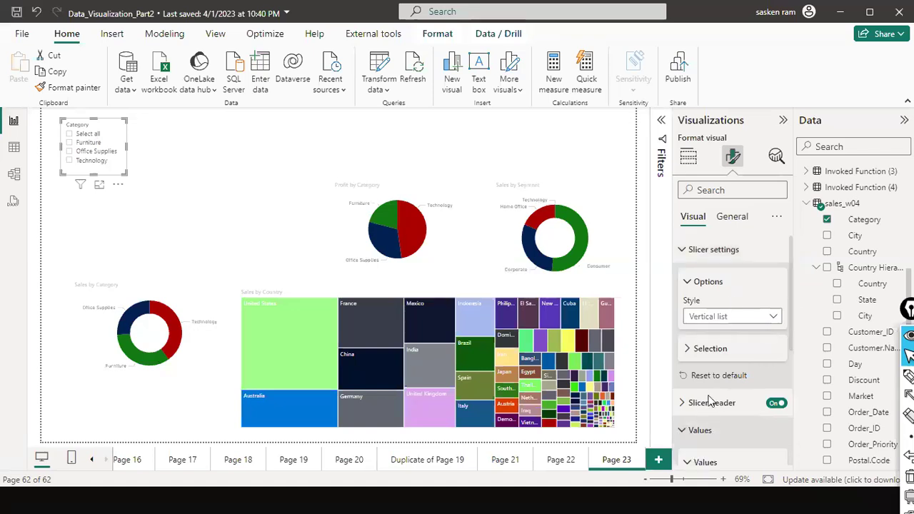
scroll(709, 395, down, 3)
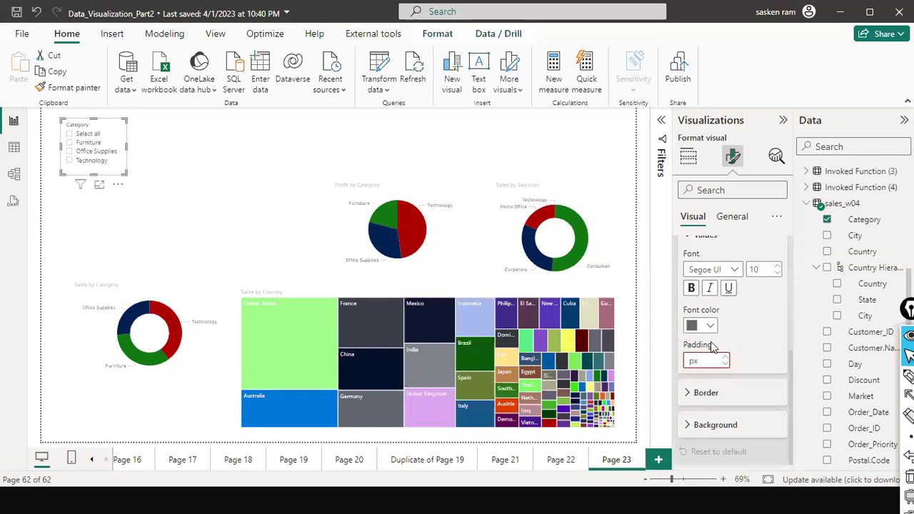
scroll(712, 346, up, 3)
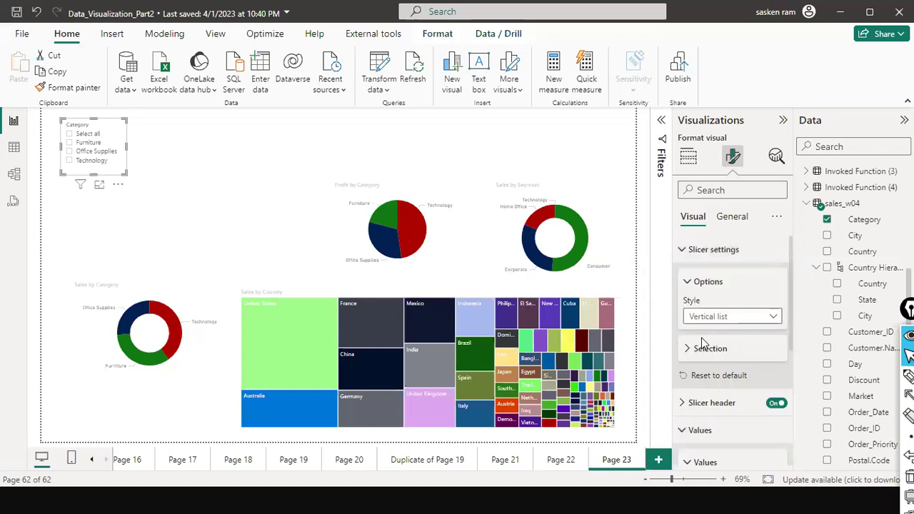
click(683, 430)
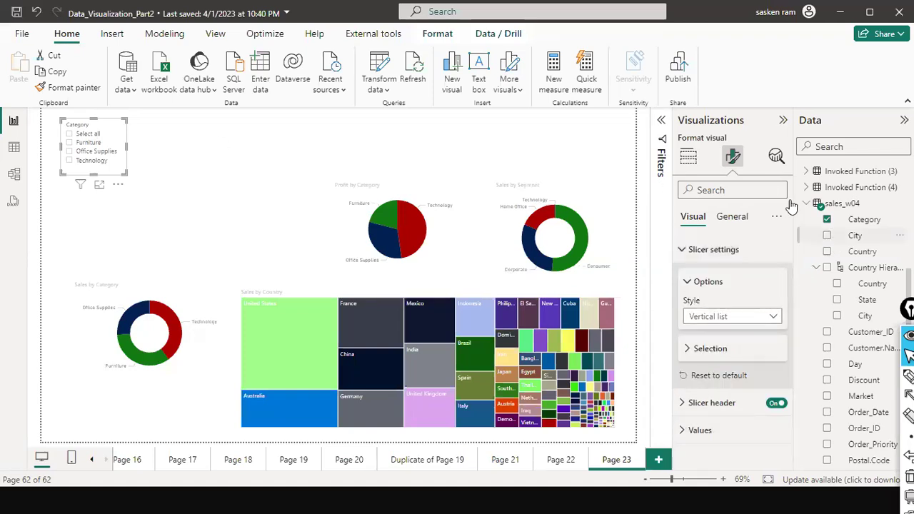
Add the Segment field from sales_w04 to the Category slicer, and enlarge the slicer.
click(688, 156)
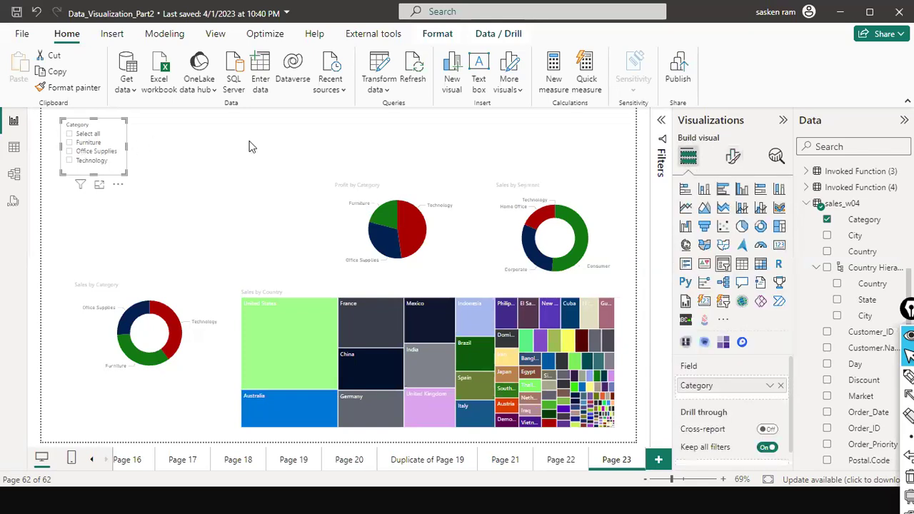
scroll(884, 266, down, 5)
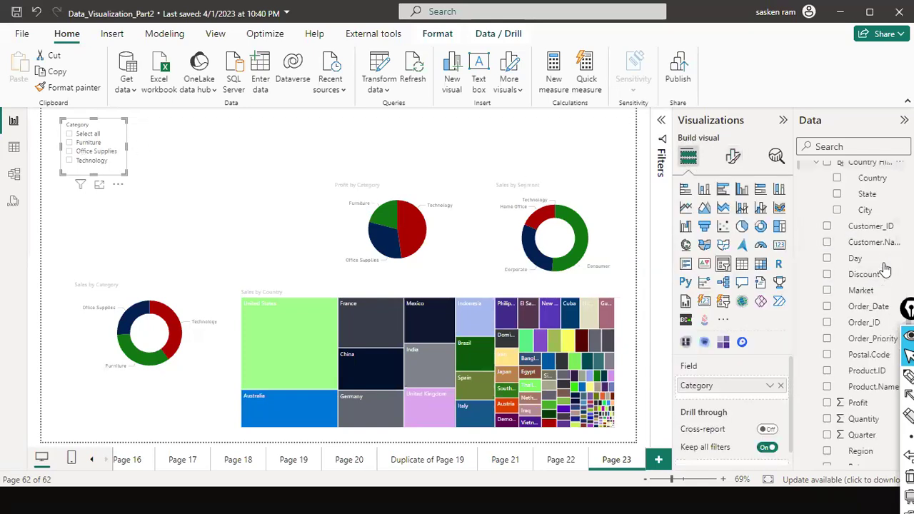
scroll(884, 266, down, 1)
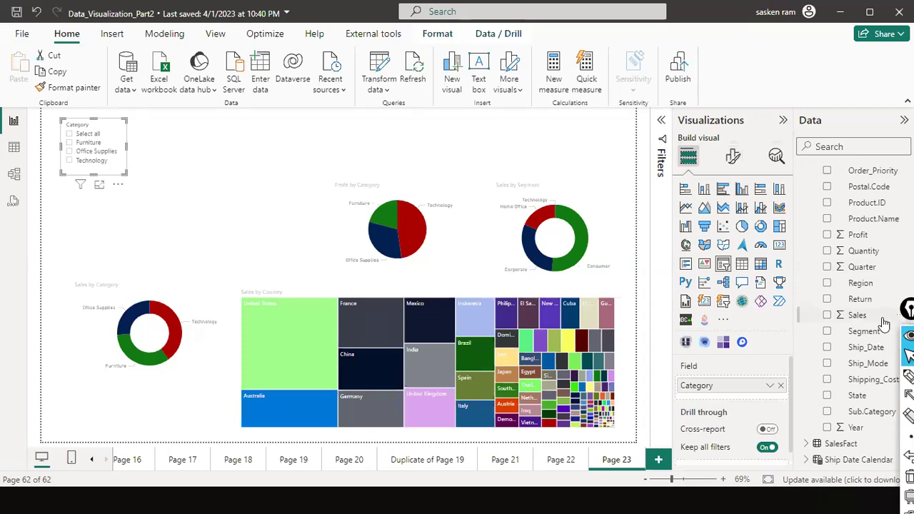
drag(873, 330, 90, 143)
drag(126, 173, 207, 205)
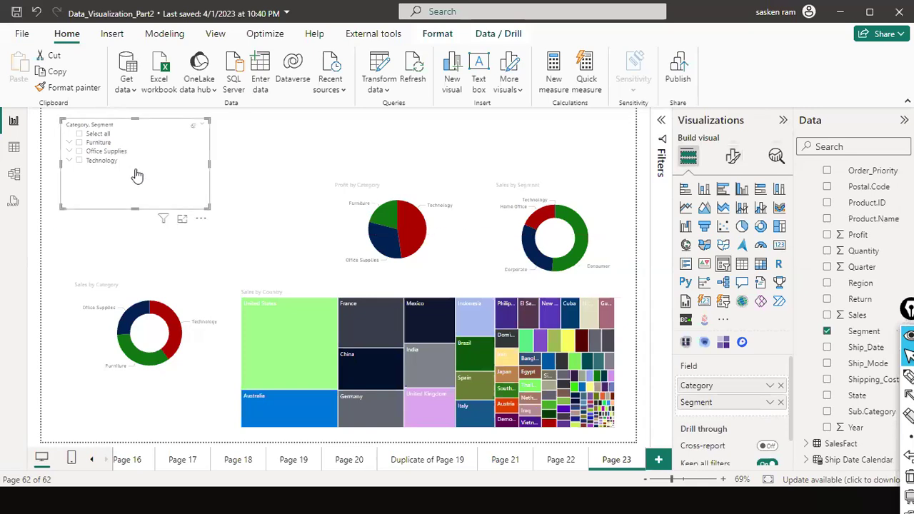
Expand Furniture and Office Supplies in the slicer, select Furniture's Consumer and Corporate segments, and clear the selection.
click(70, 143)
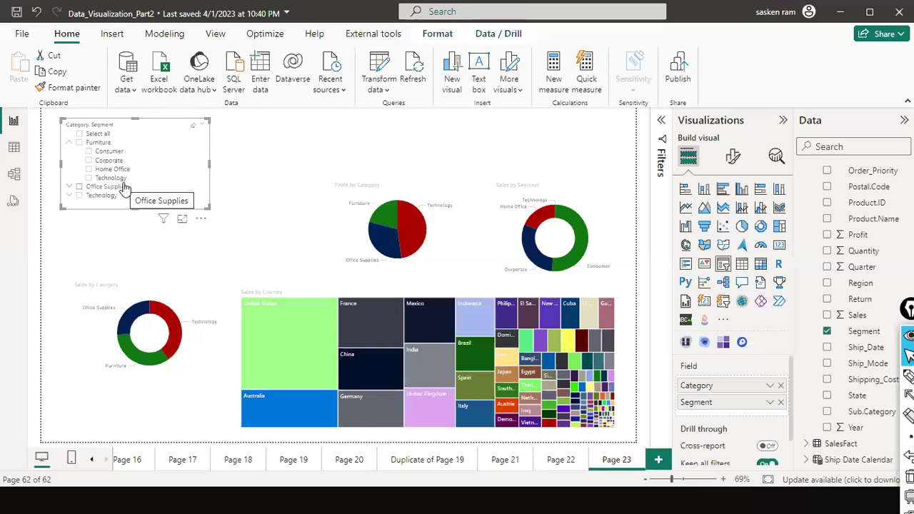
click(69, 186)
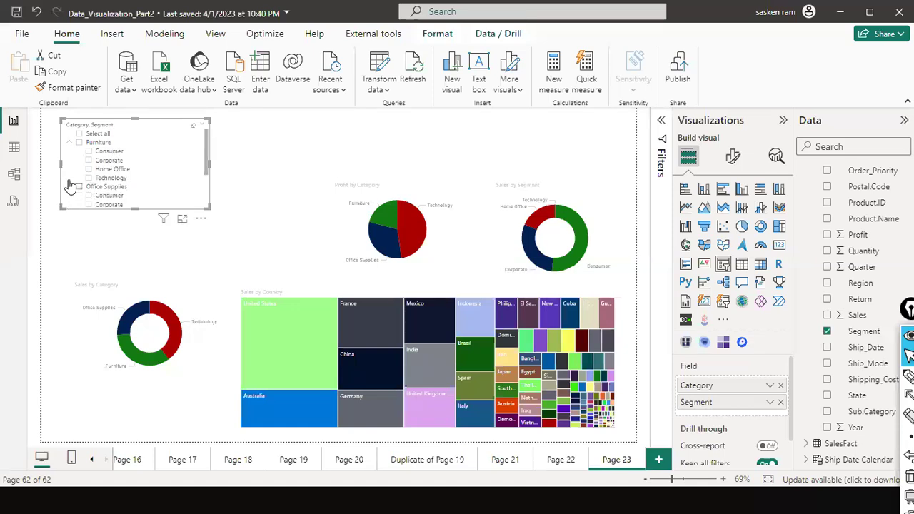
click(80, 142)
click(92, 178)
click(107, 170)
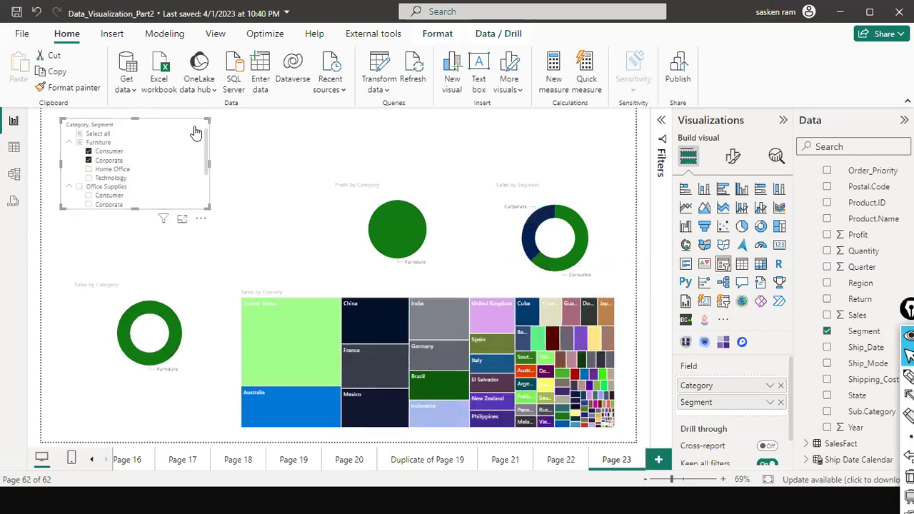
click(195, 130)
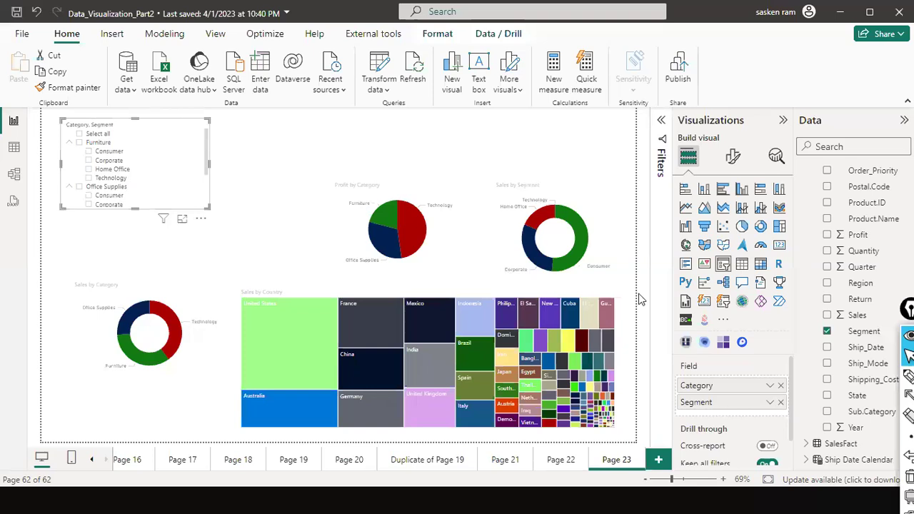
Remove Segment from the slicer, and shrink the slicer around the category list, placing it slightly lower on the page.
click(781, 402)
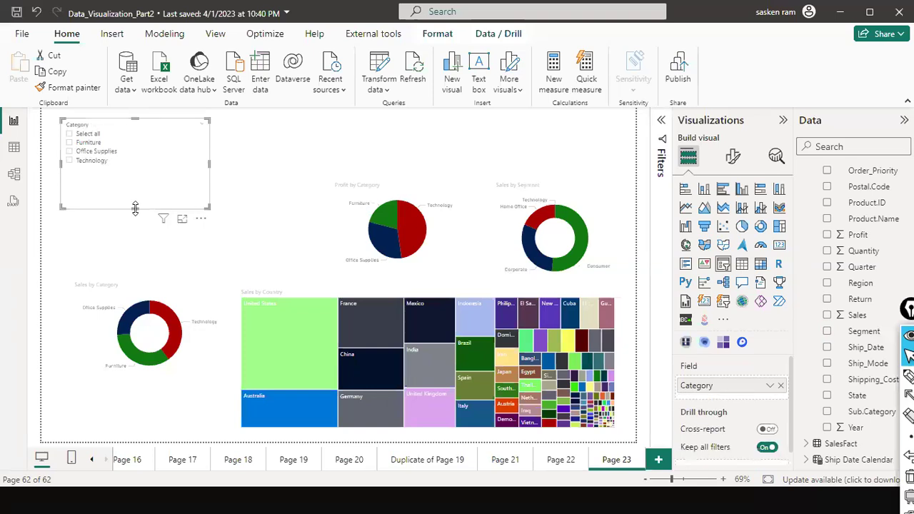
drag(135, 208, 146, 178)
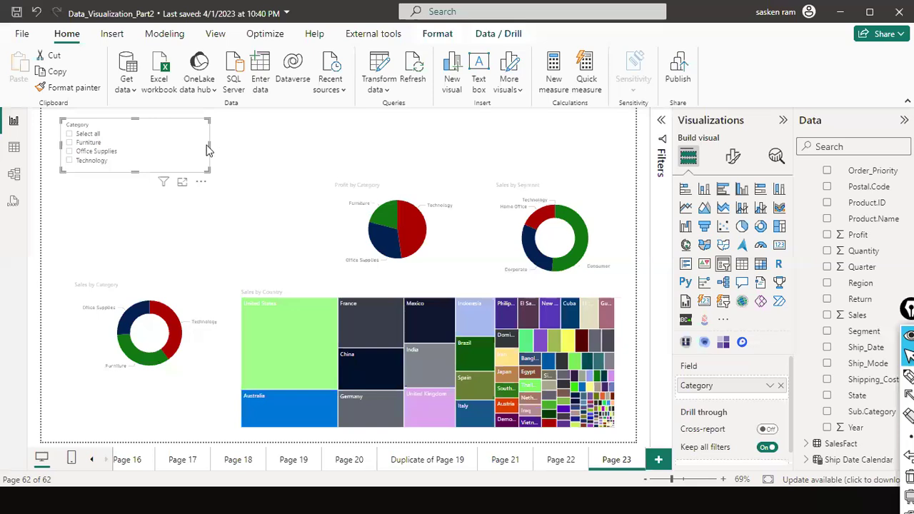
drag(209, 145, 125, 178)
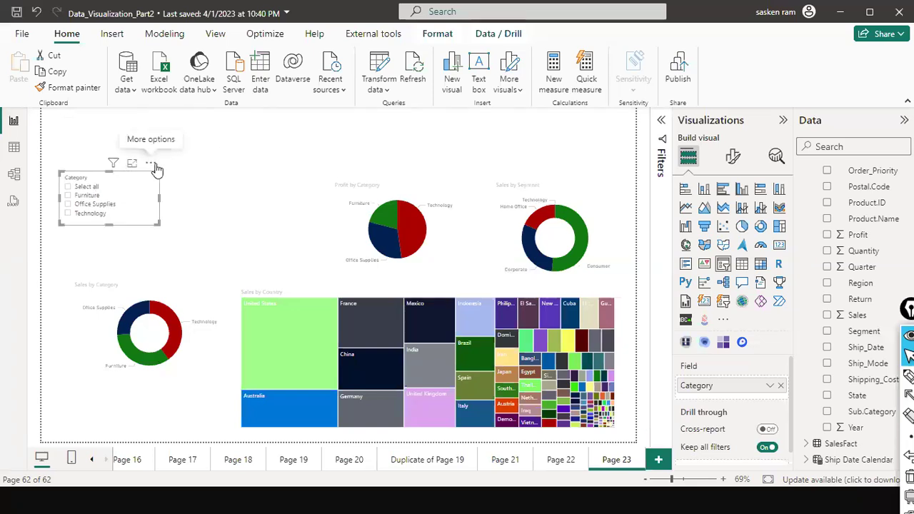
Turn on the search box for the Category slicer.
click(151, 165)
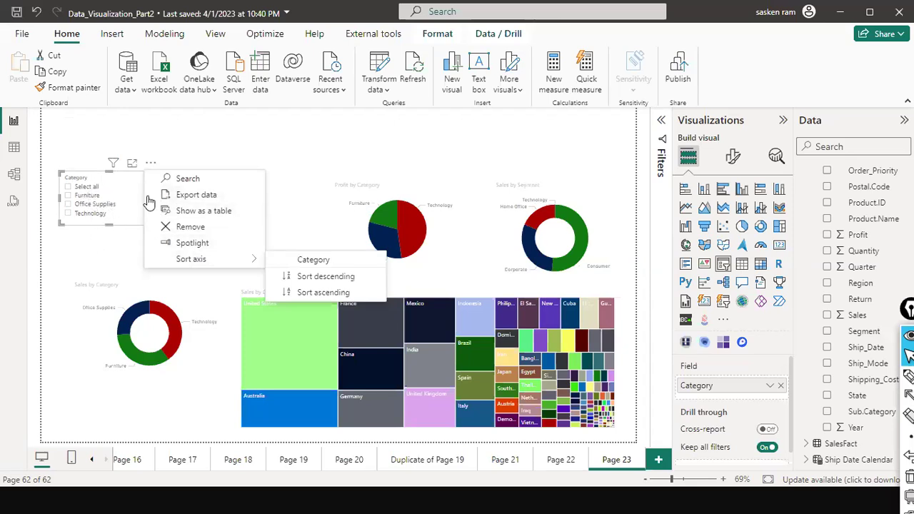
click(164, 180)
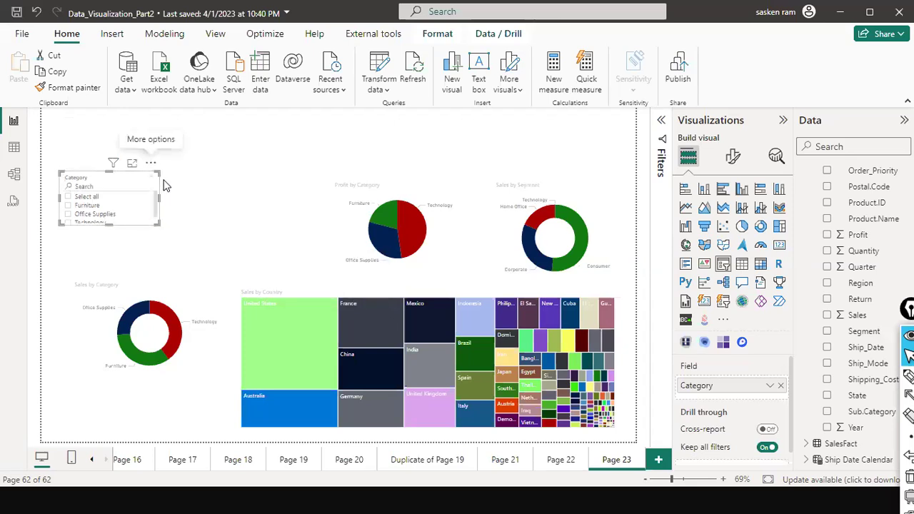
click(142, 188)
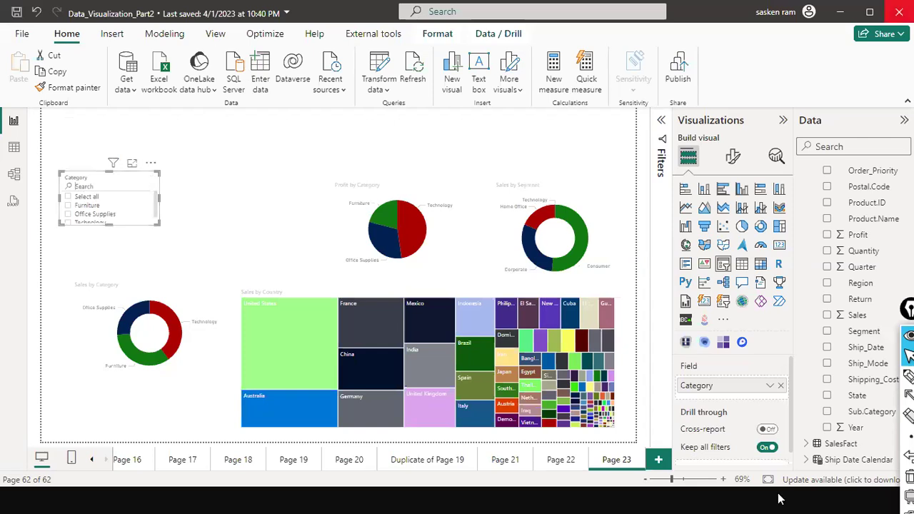
Replace the slicer's Category field with Country, and search the slicer for "united".
click(780, 385)
scroll(880, 241, up, 5)
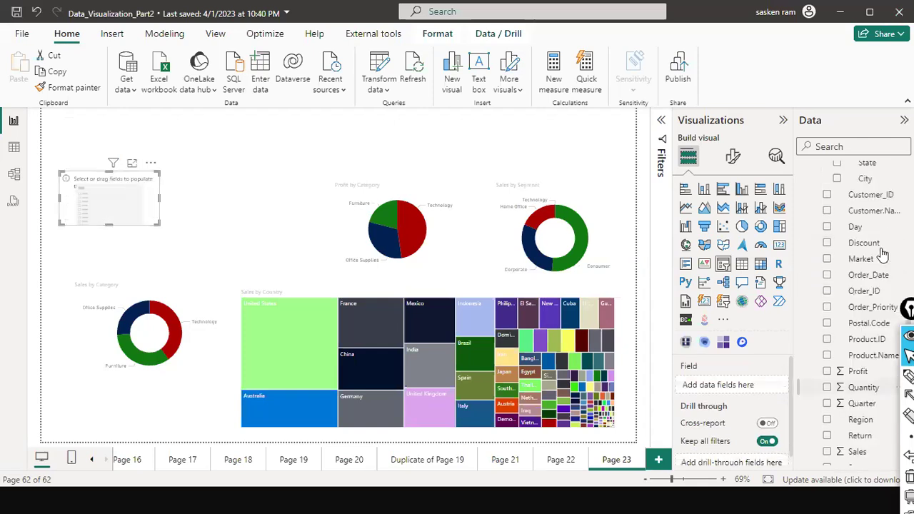
scroll(846, 286, down, 3)
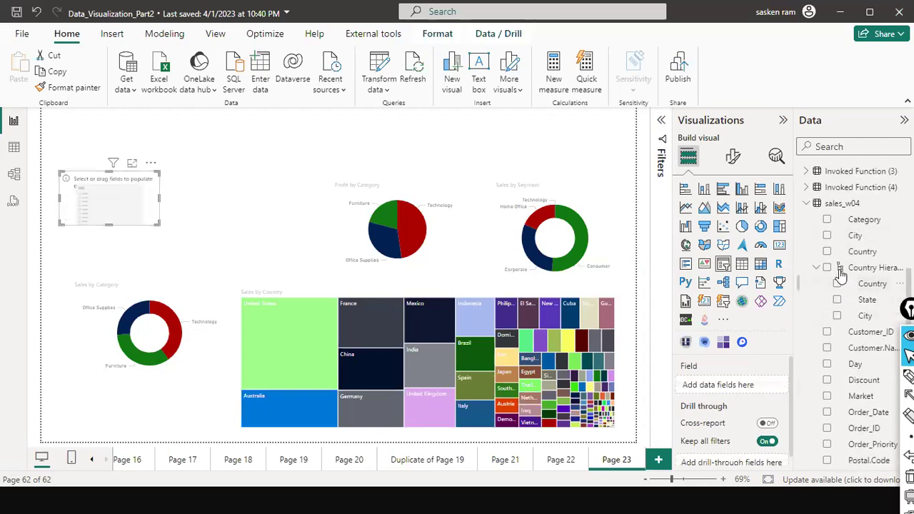
drag(850, 257, 78, 197)
scroll(96, 215, down, 1)
click(117, 188)
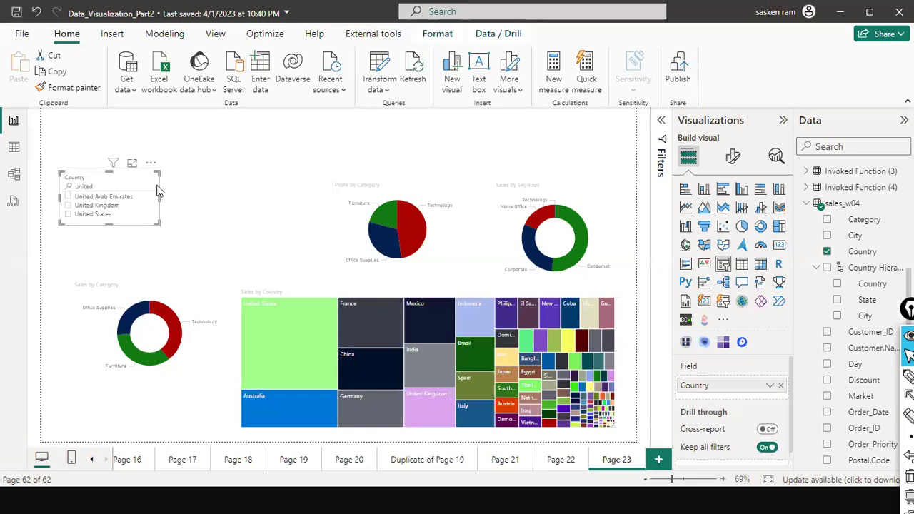
Show the Country slicer as a table, and return to the report.
click(151, 163)
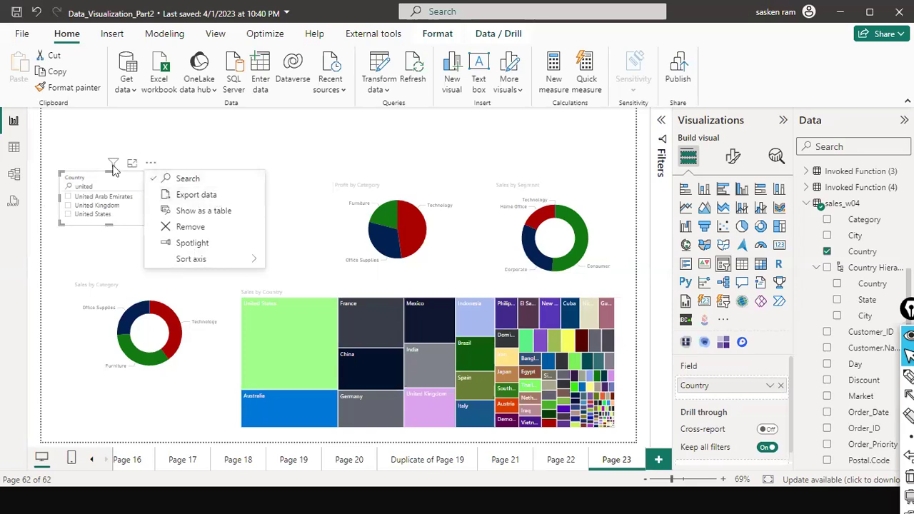
click(178, 216)
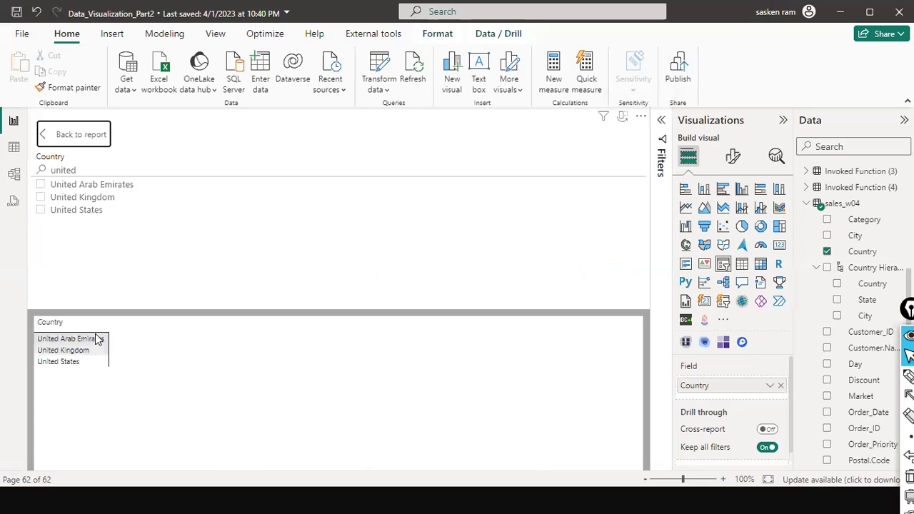
click(74, 142)
Spotlight the Country slicer, and turn the spotlight off again.
click(151, 165)
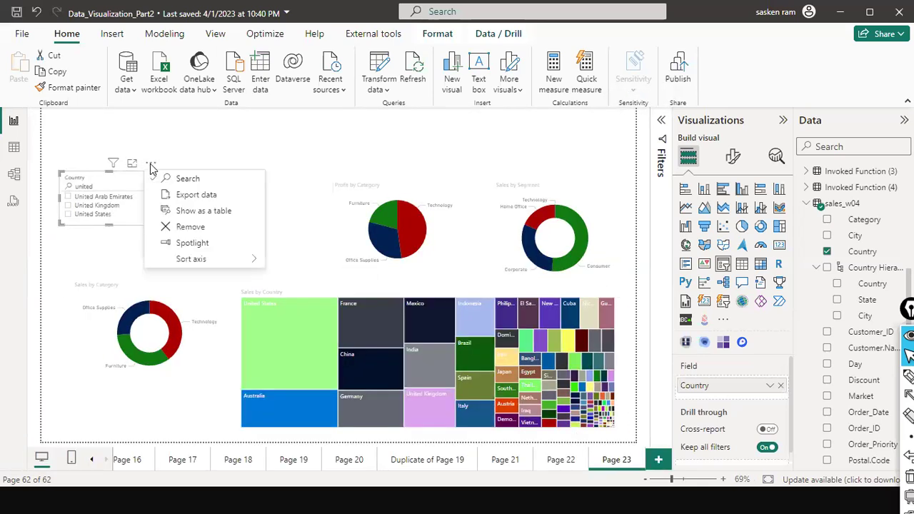
click(149, 243)
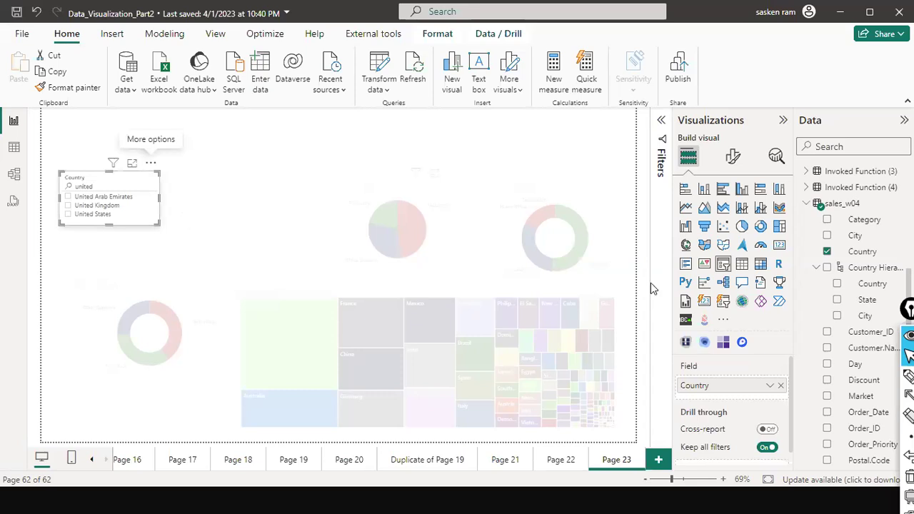
click(151, 164)
click(186, 242)
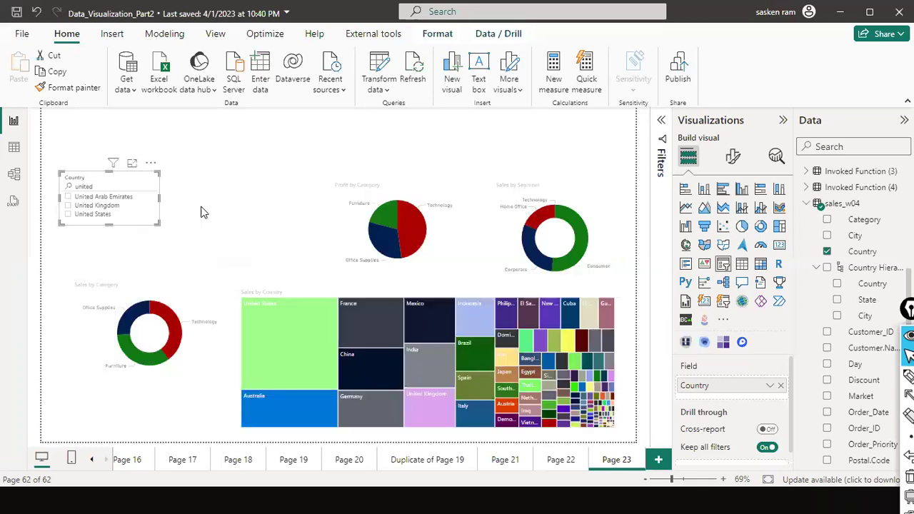
View the sort axis options of the Country slicer without changing the order.
click(150, 164)
mouse_move(191, 261)
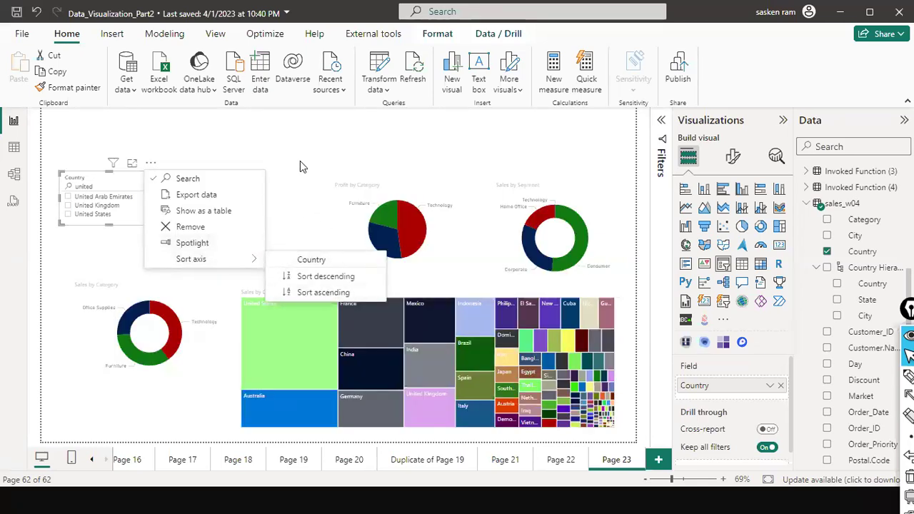
click(28, 205)
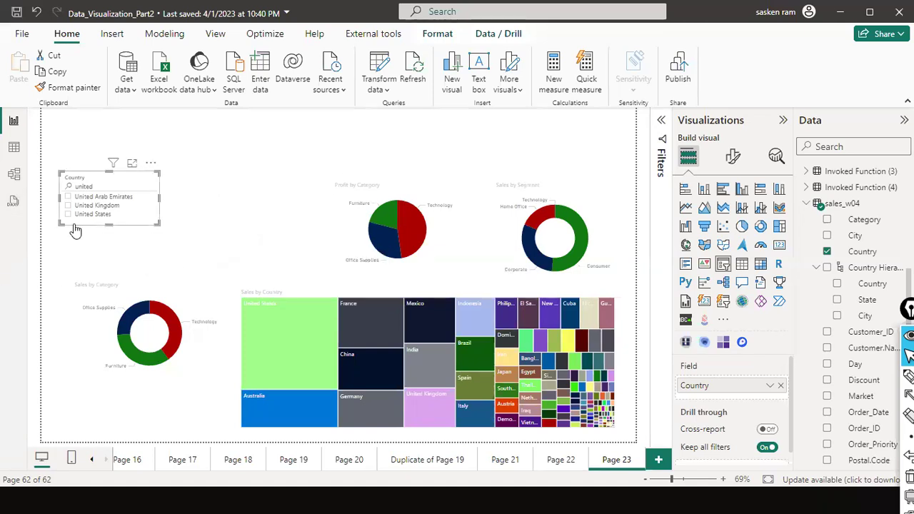
Shift the Country slicer slightly up, and add a new slicer for the Year field beside it.
drag(135, 175, 150, 214)
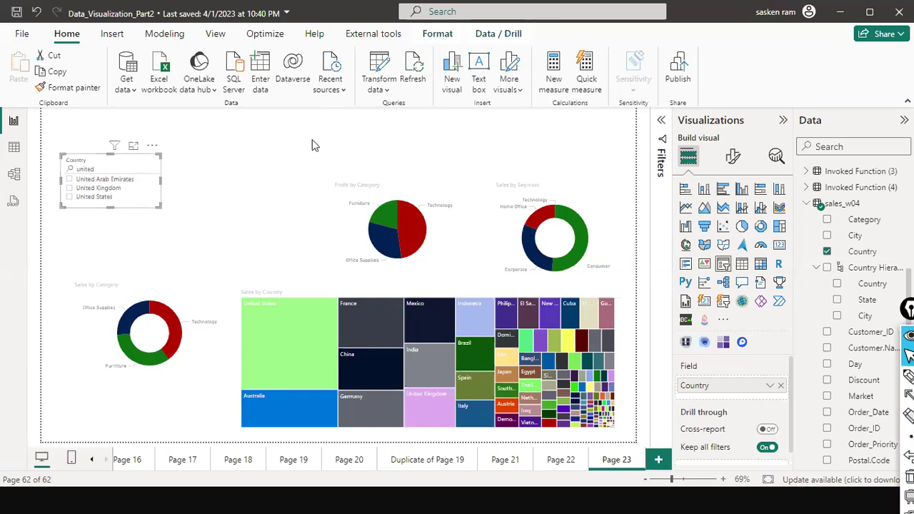
click(641, 189)
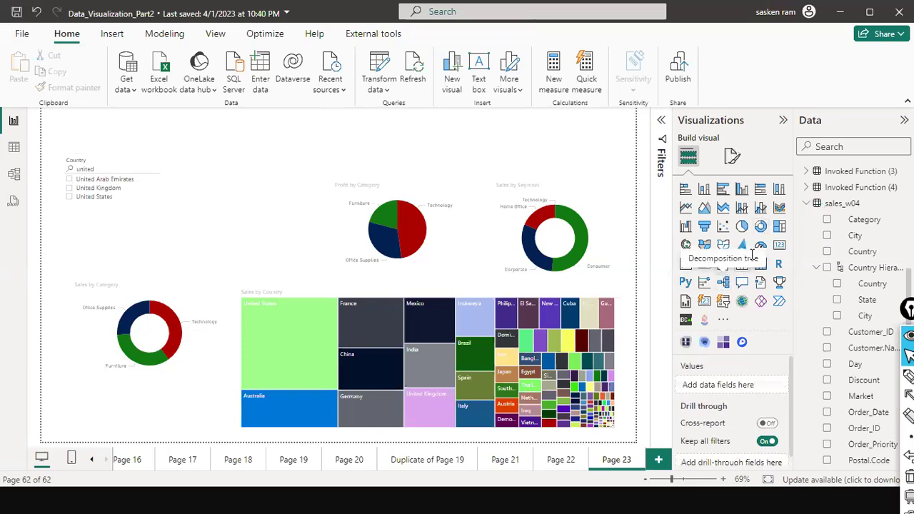
drag(717, 266, 257, 205)
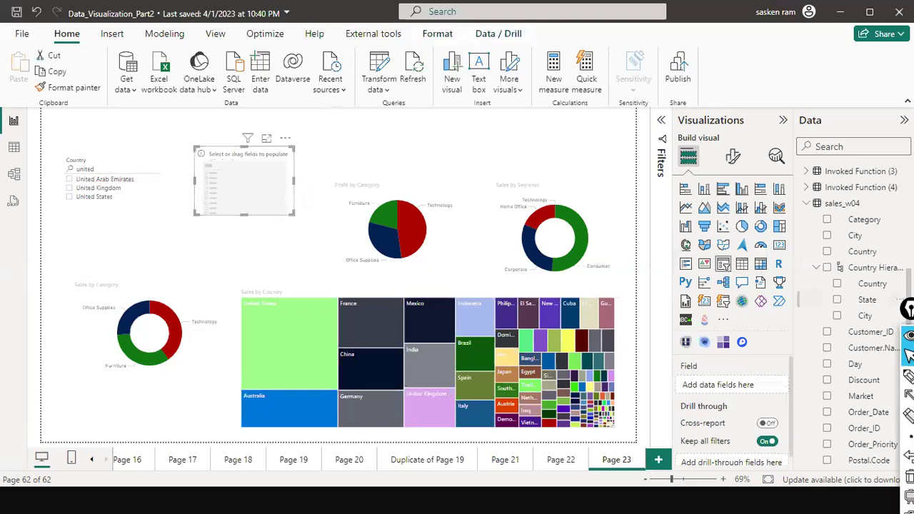
scroll(890, 286, down, 3)
scroll(888, 286, up, 5)
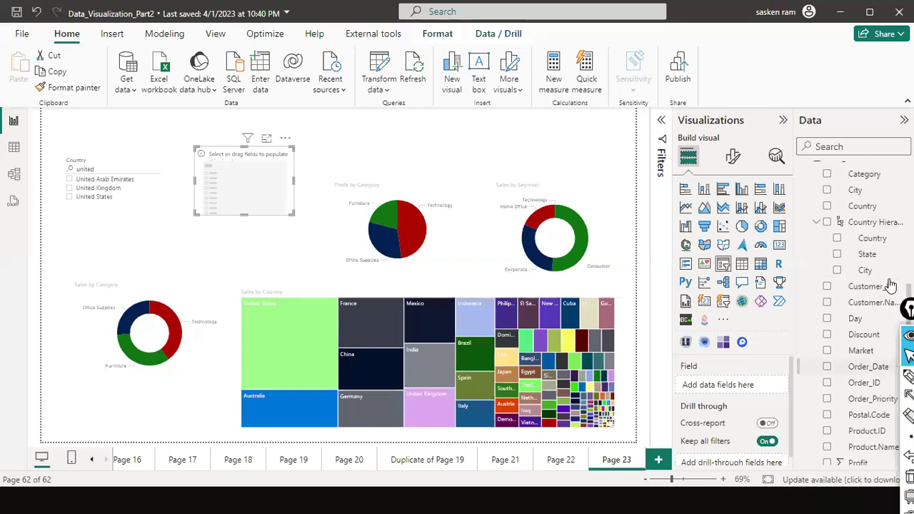
drag(850, 227, 243, 212)
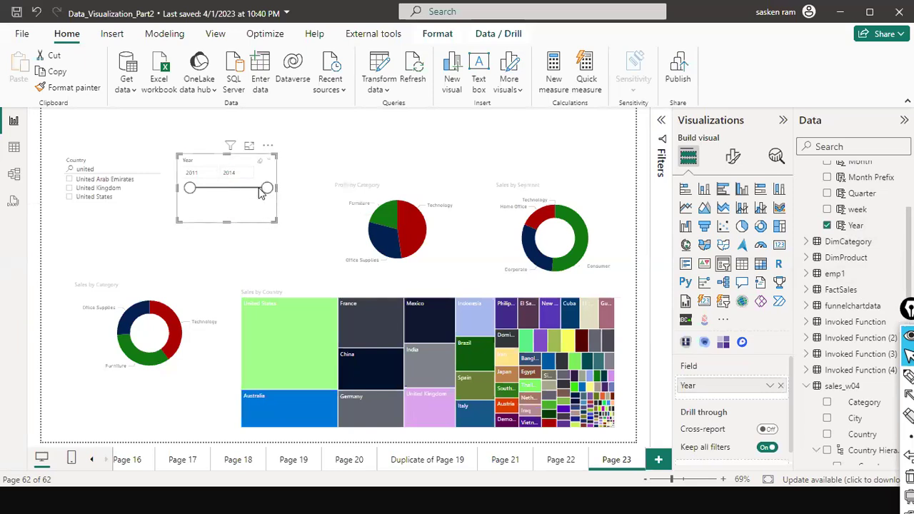
Set the Year slicer's style to "Less than or equal to".
click(731, 157)
click(693, 251)
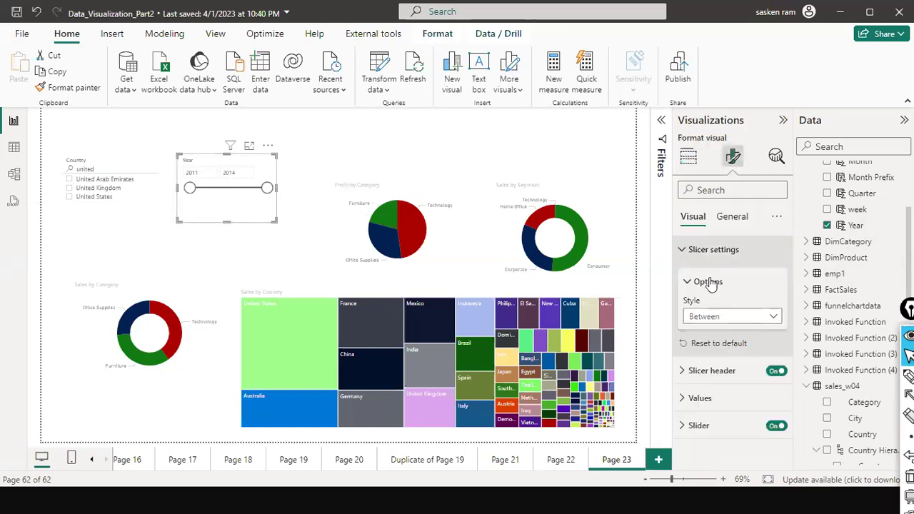
click(775, 320)
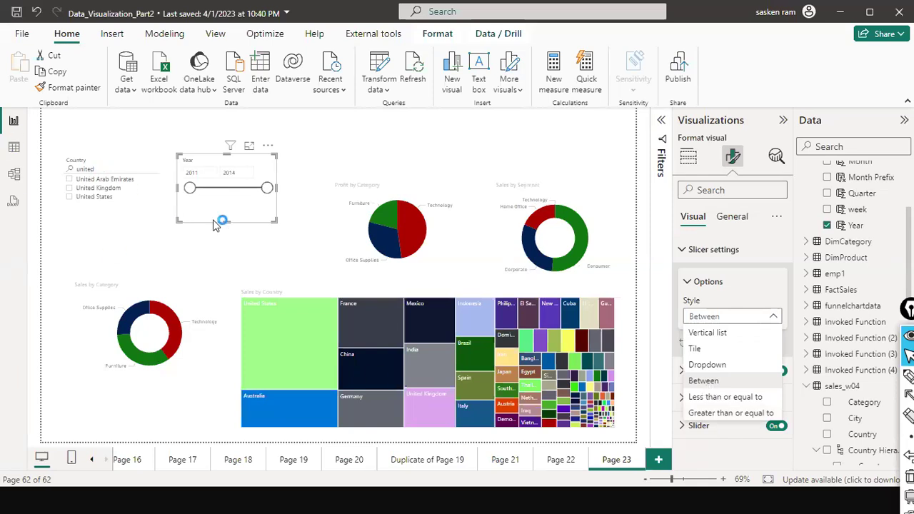
click(724, 398)
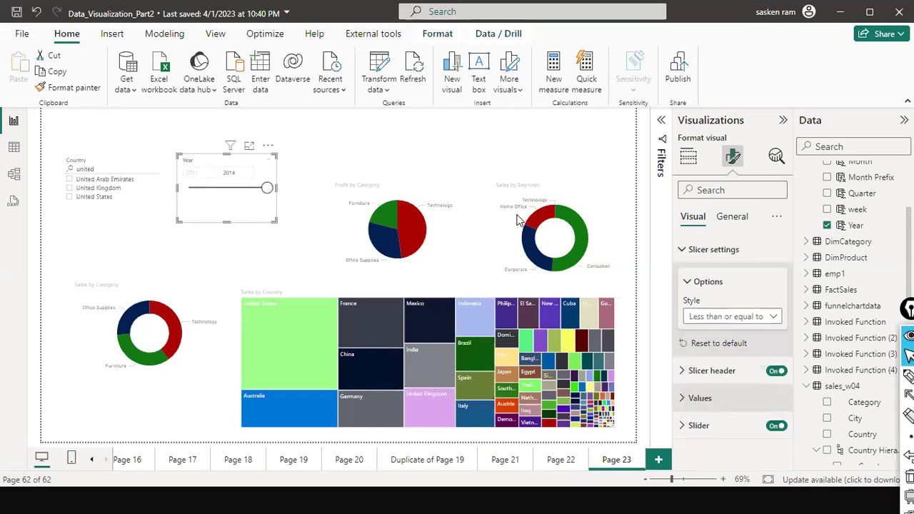
Check the Year slicer's start and end year boxes, and set its style to "Greater than or equal to".
double_click(195, 173)
double_click(228, 172)
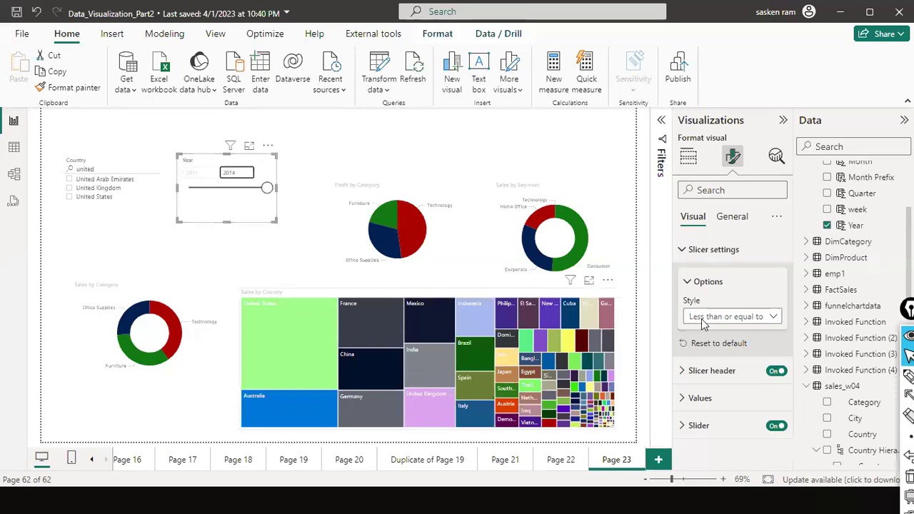
click(776, 320)
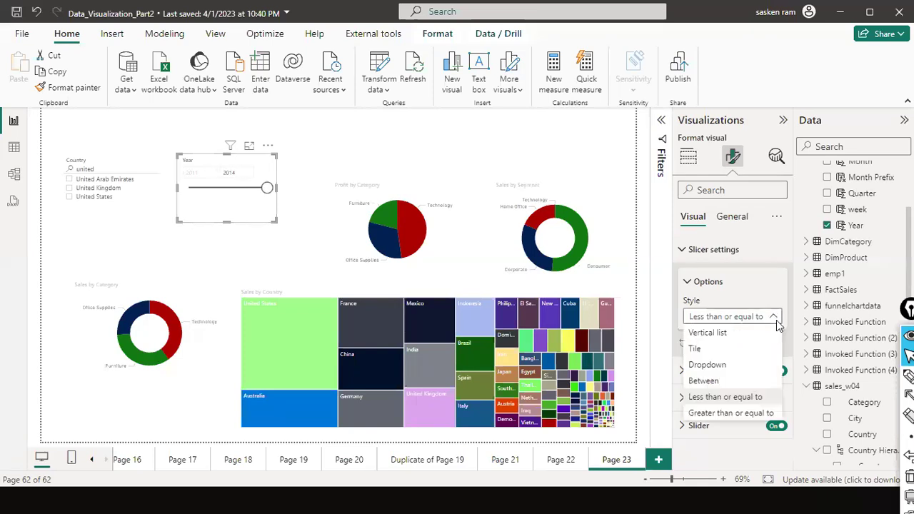
click(720, 417)
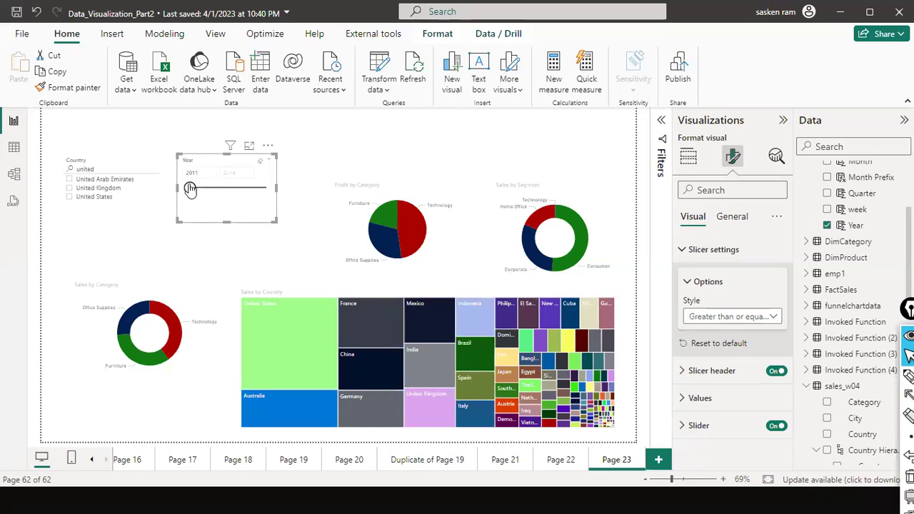
Try a start year of 2012 on the Year slicer, and return it to 2011.
drag(200, 192, 214, 190)
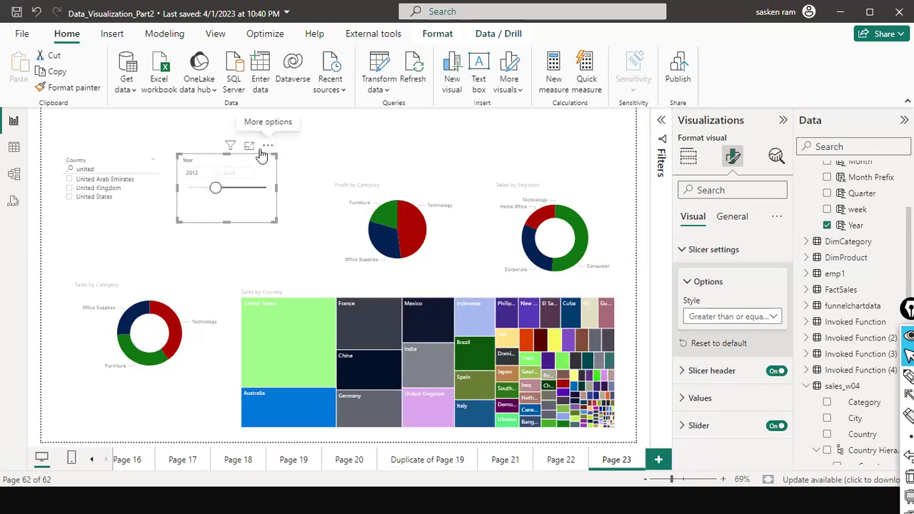
drag(202, 195, 205, 194)
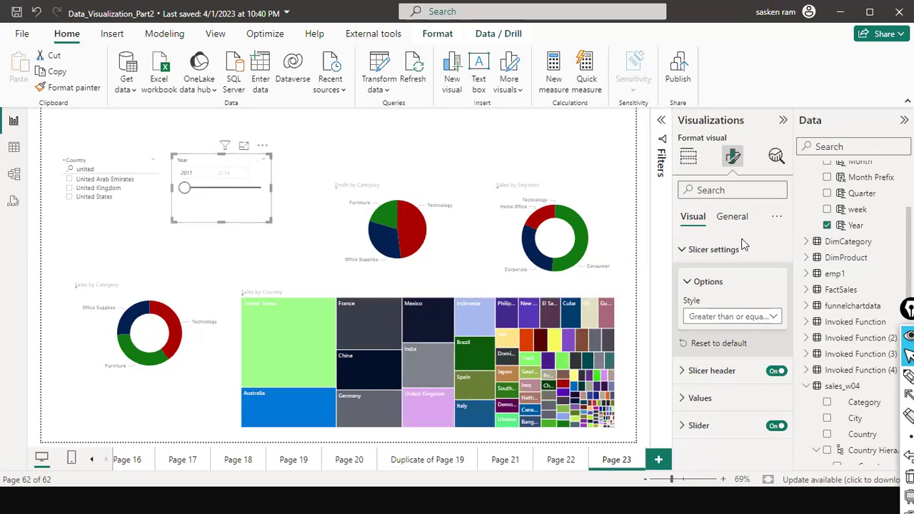
Set the Year slicer's style to Between, and test its range by moving the start year to 2012 and back to 2011.
click(776, 320)
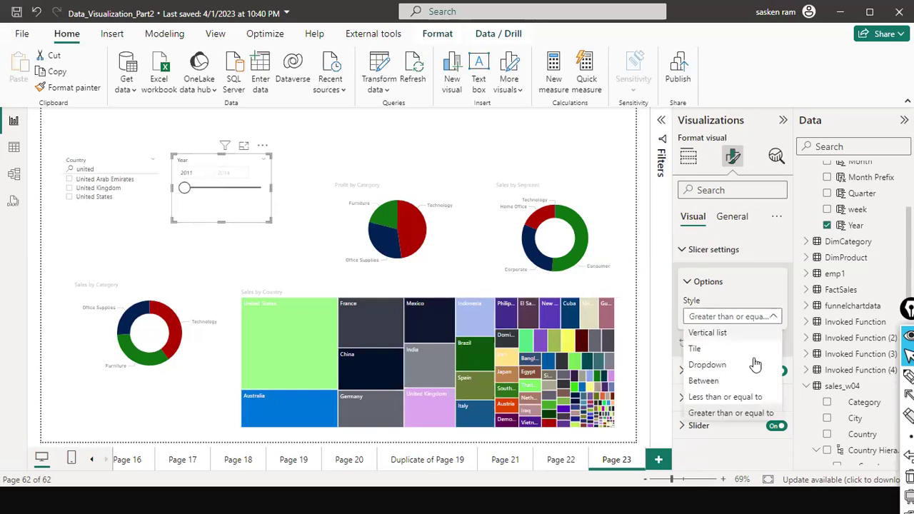
click(684, 390)
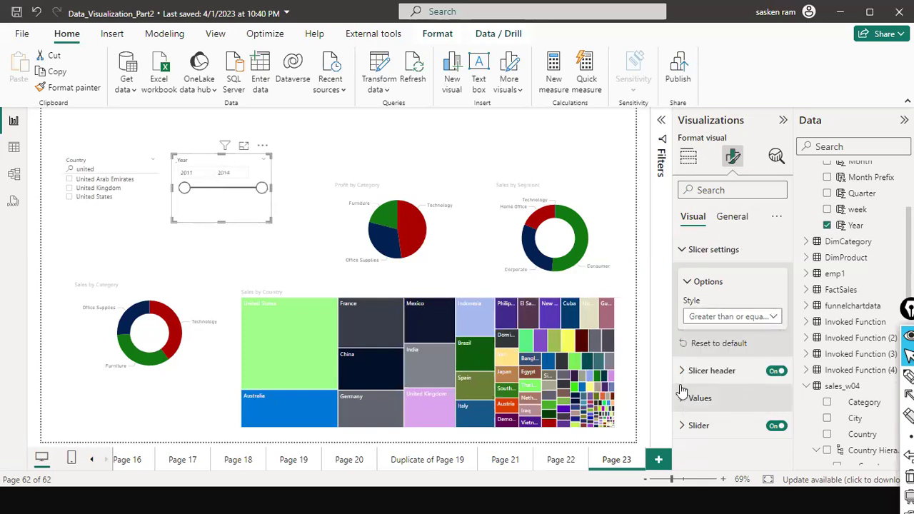
drag(184, 188, 268, 199)
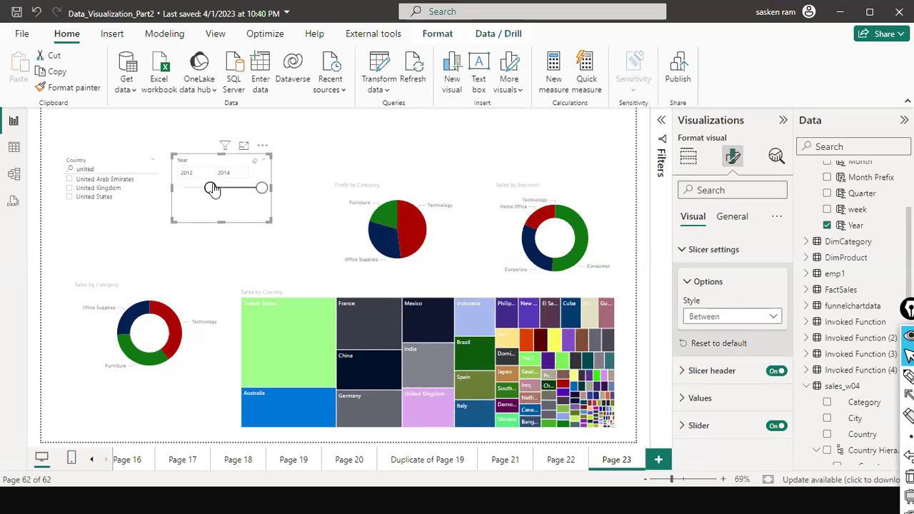
drag(205, 185, 184, 188)
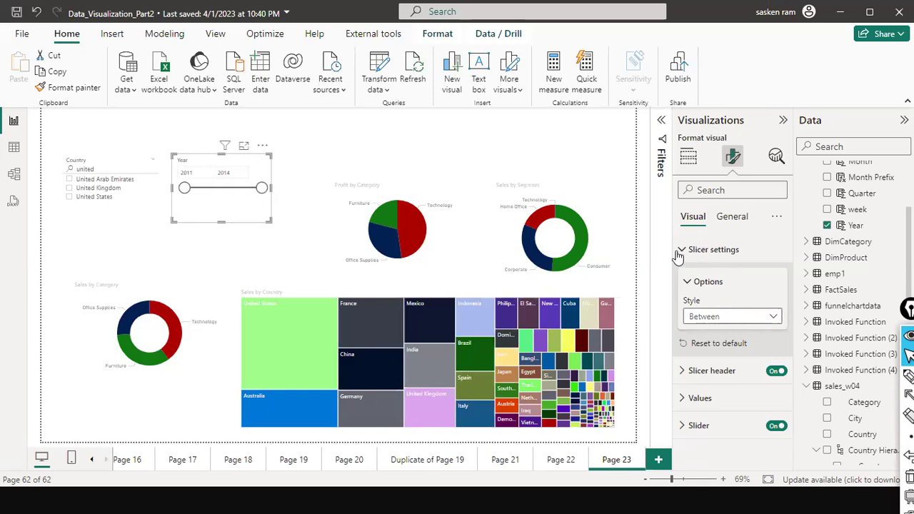
Review the Year slicer's values, slider and general formatting settings, turning the slider off and back on.
click(692, 398)
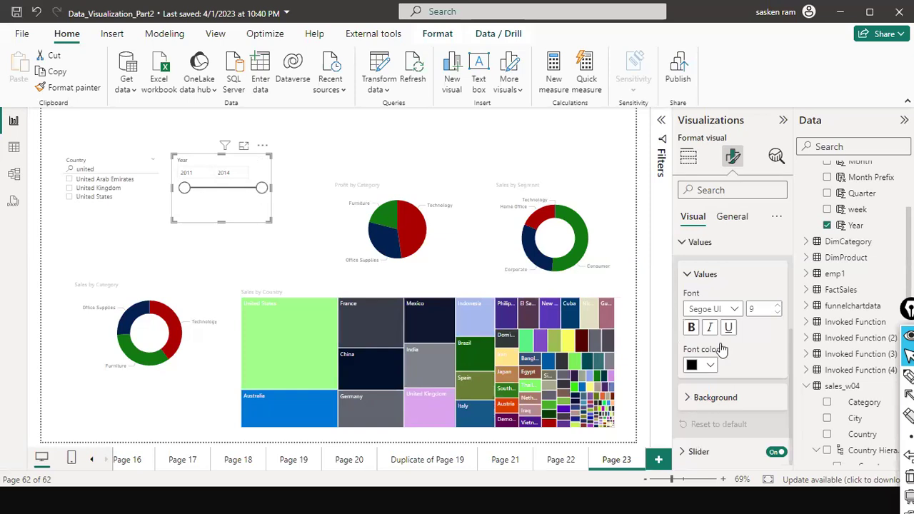
click(700, 451)
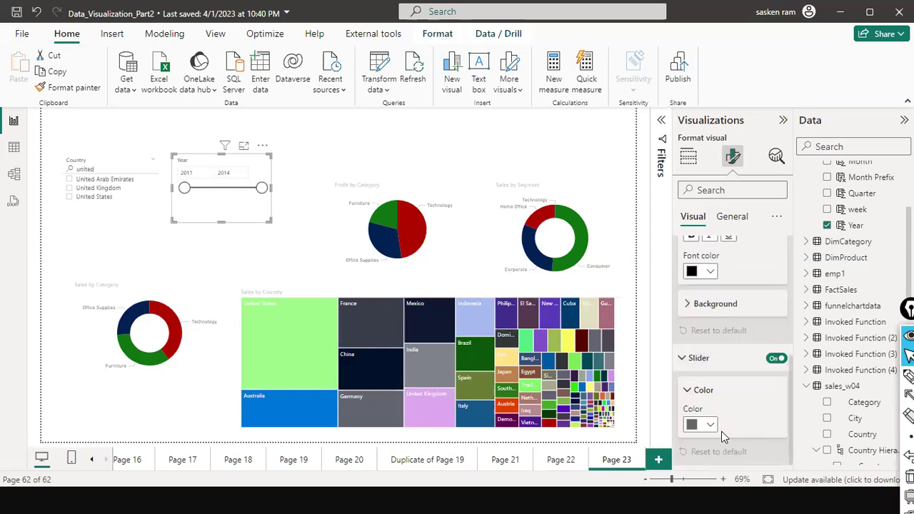
click(774, 359)
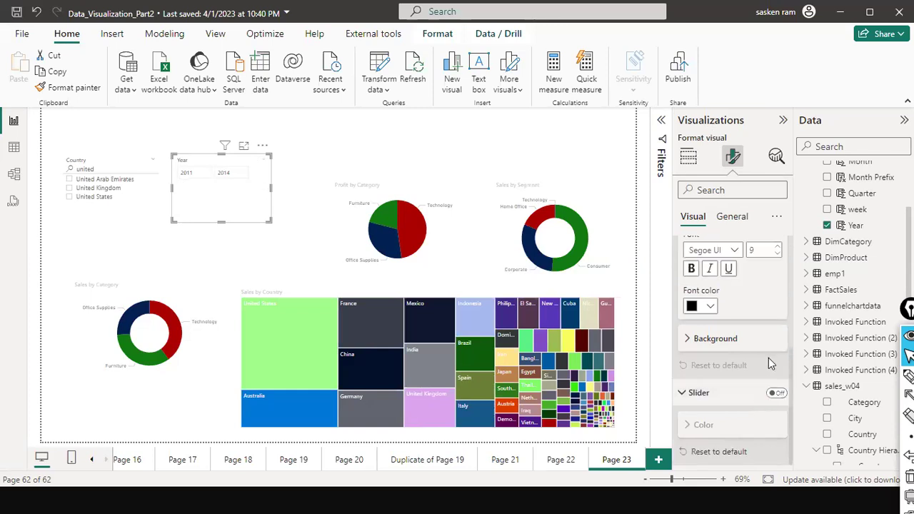
click(776, 395)
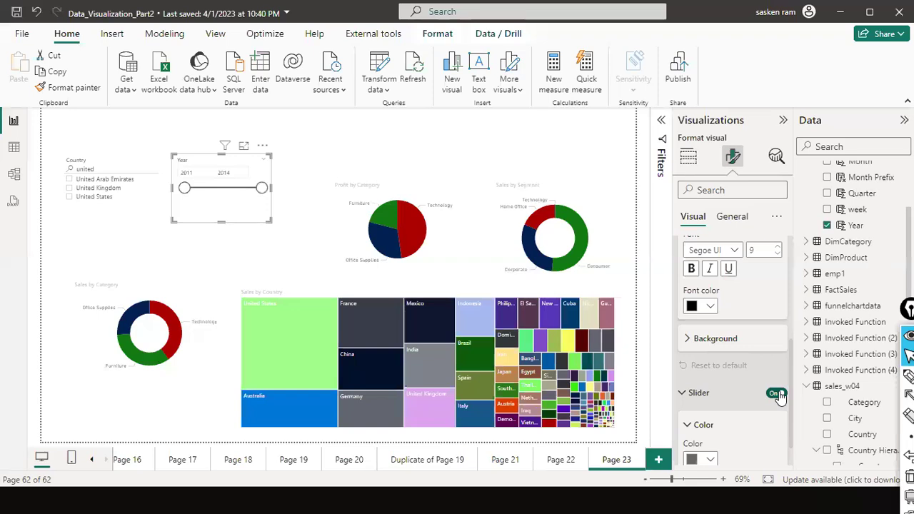
click(724, 218)
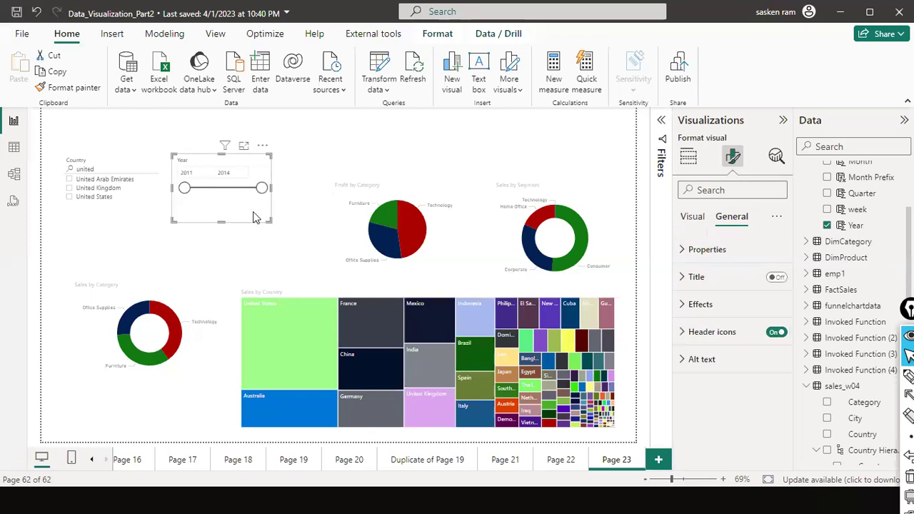
Add a new slicer for the Order_Date field above the Profit by Category chart, and shift it slightly down.
click(374, 149)
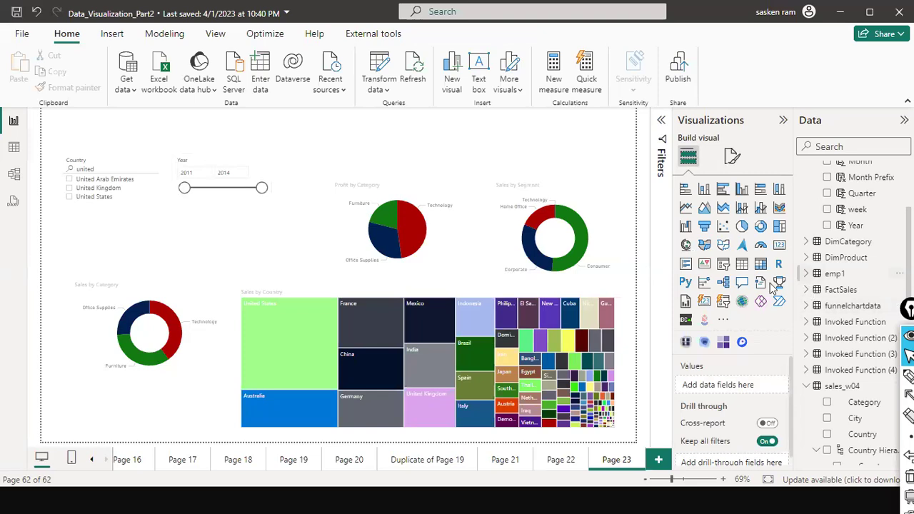
drag(130, 236, 412, 168)
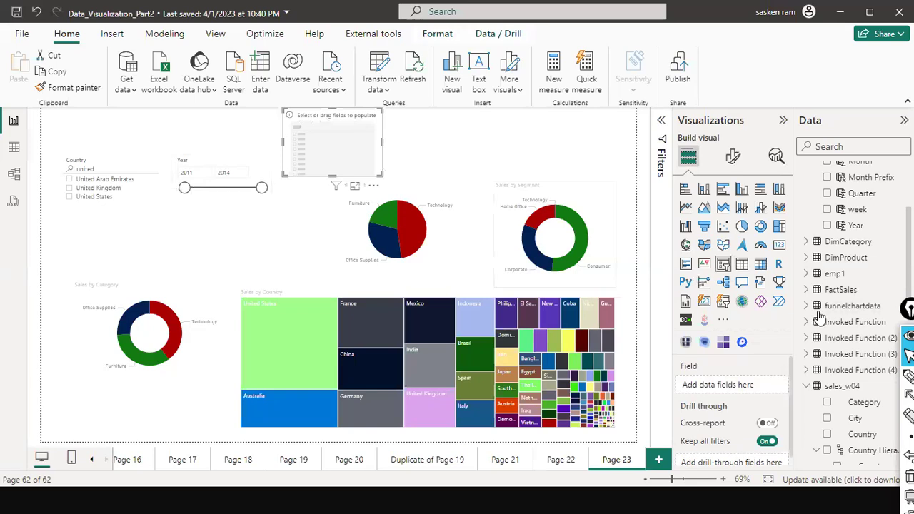
scroll(842, 312, up, 1)
scroll(857, 314, down, 9)
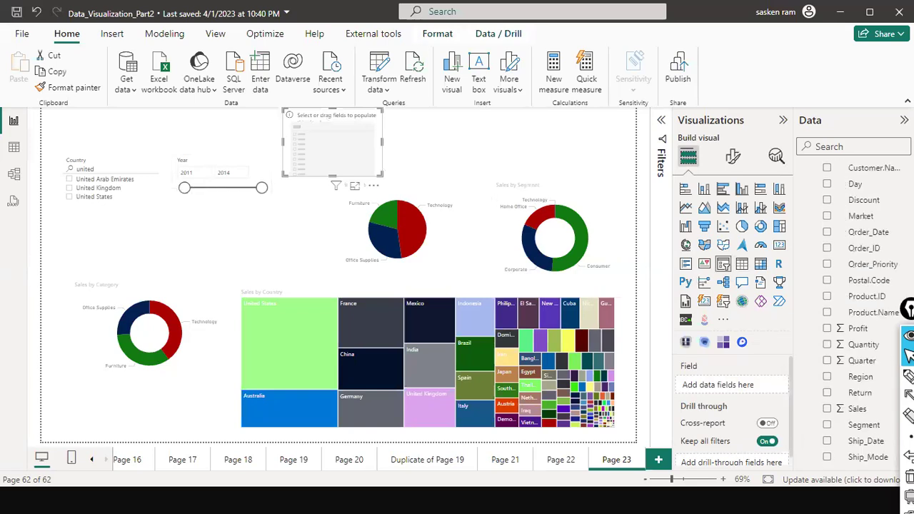
drag(869, 232, 322, 141)
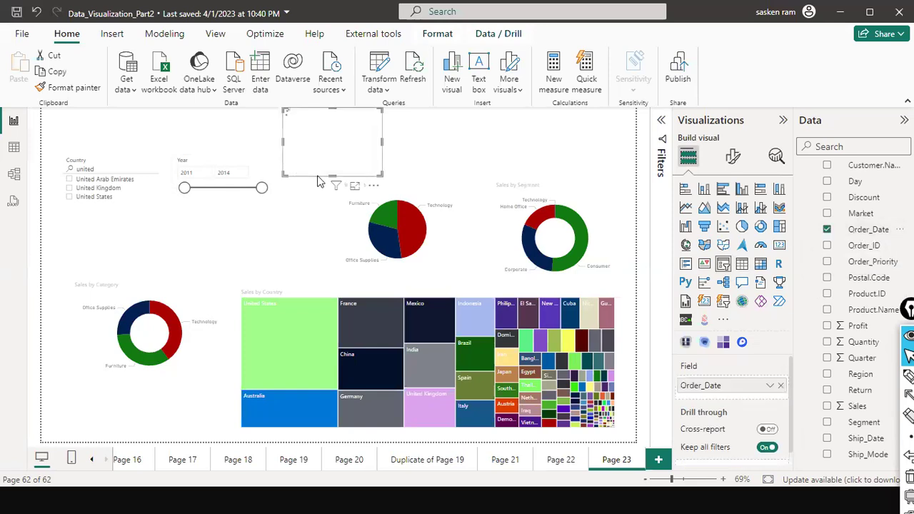
mouse_move(321, 162)
mouse_down()
mouse_move(321, 173)
mouse_move(320, 162)
mouse_up()
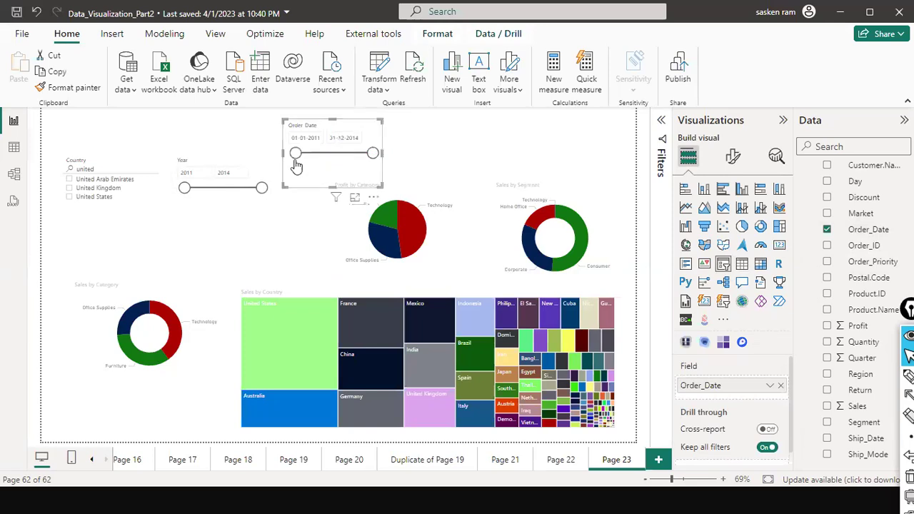
Try the Before style and the After style on the Order Date slicer.
click(732, 161)
click(728, 250)
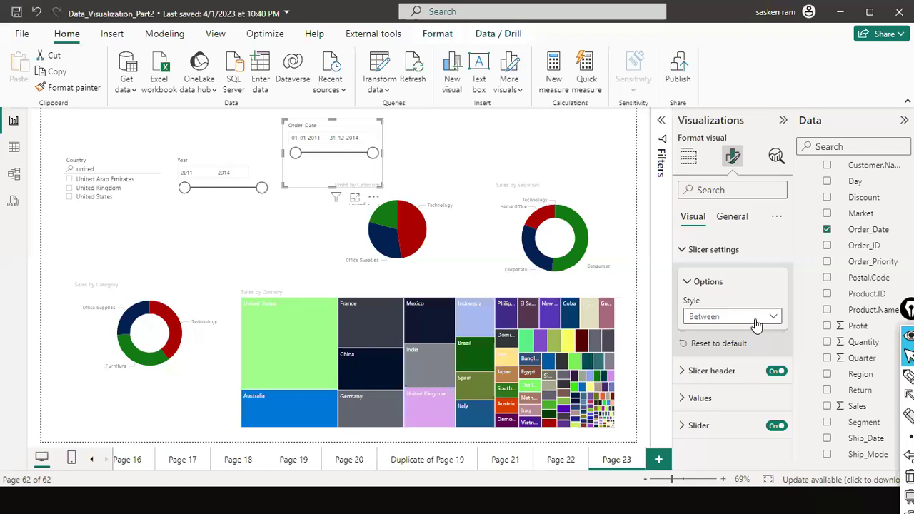
click(758, 323)
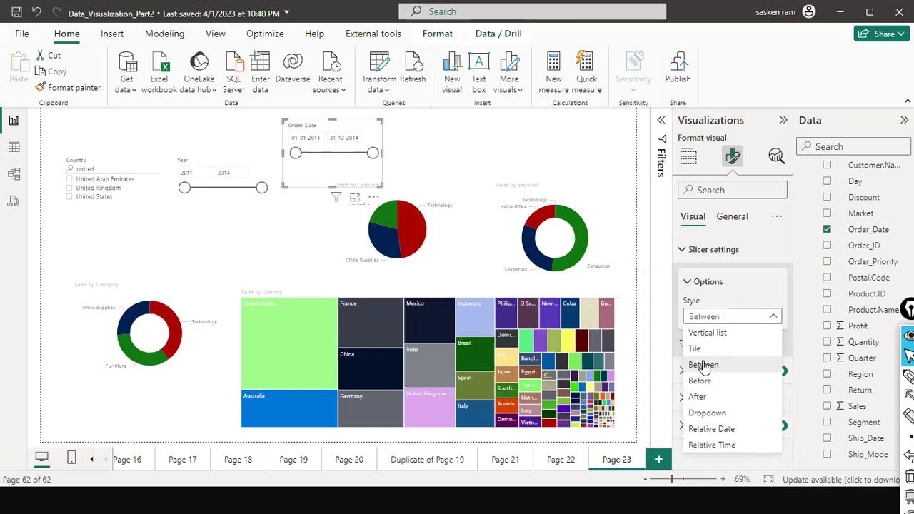
click(708, 384)
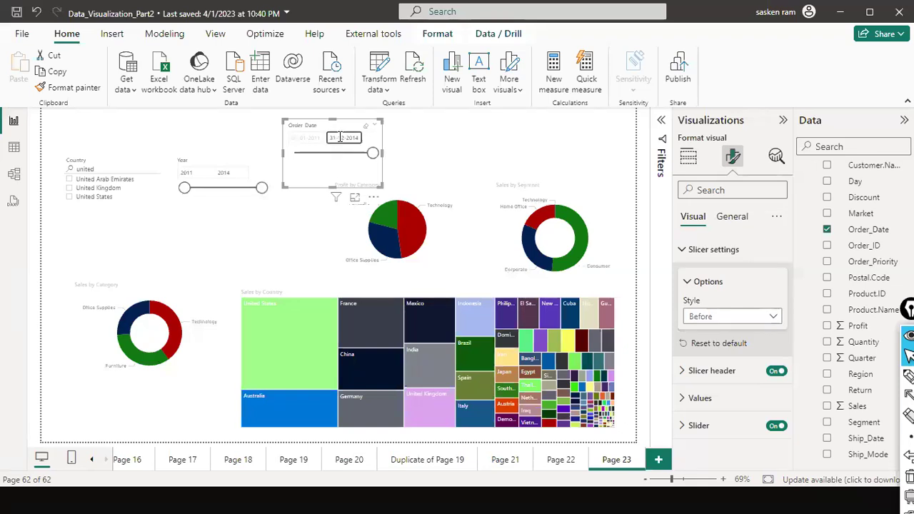
click(715, 318)
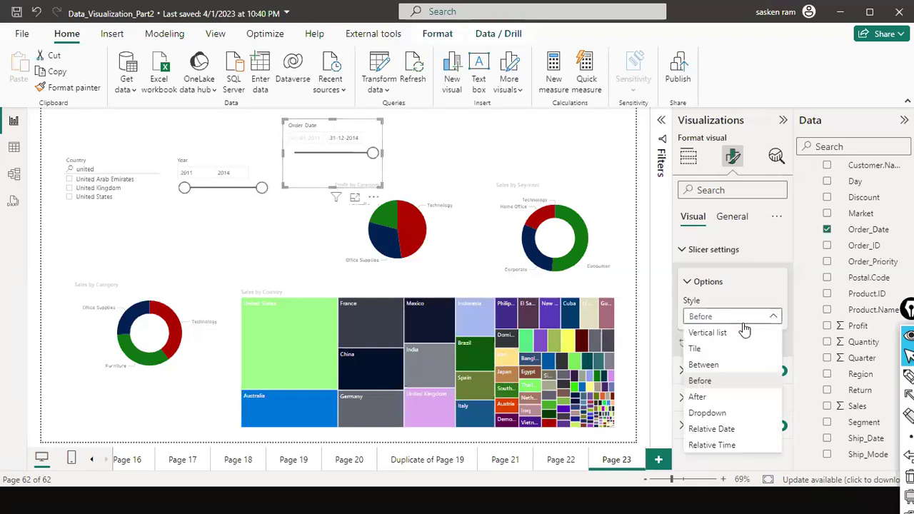
click(703, 399)
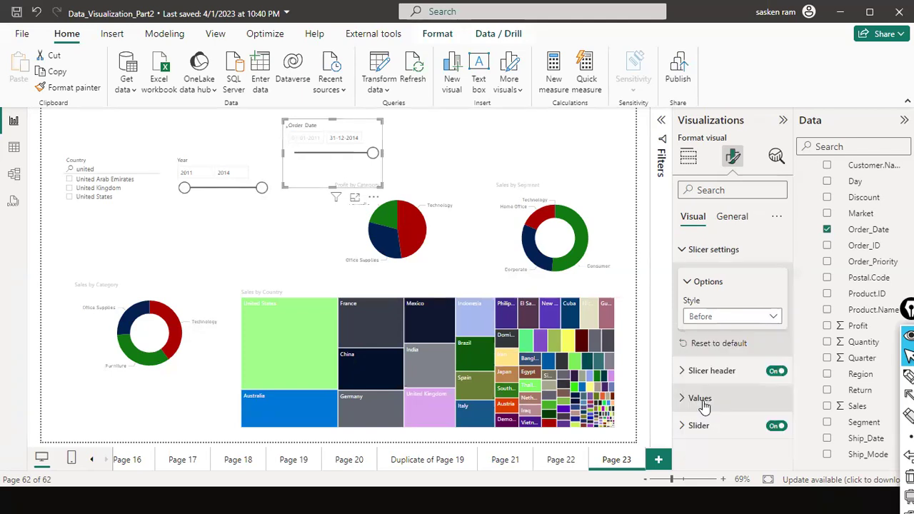
Set the Order Date slicer's style to Relative Date, and widen the slicer.
click(719, 320)
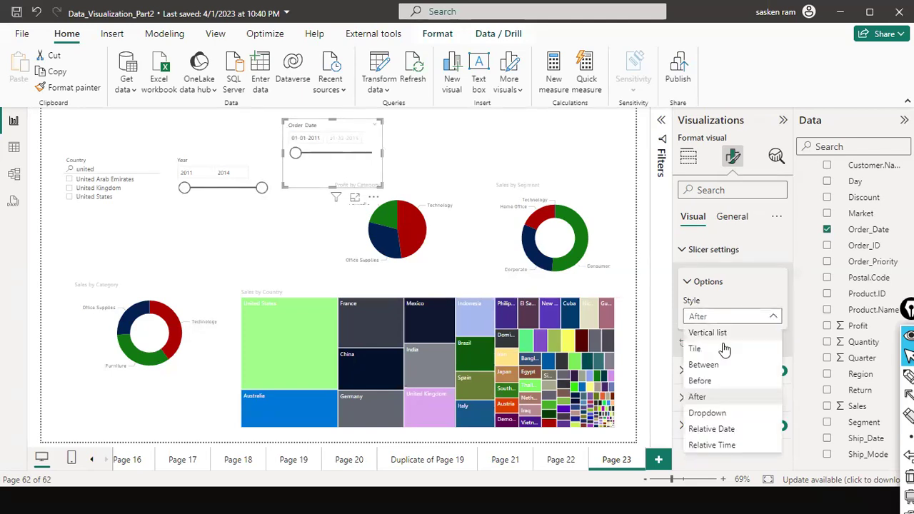
click(720, 430)
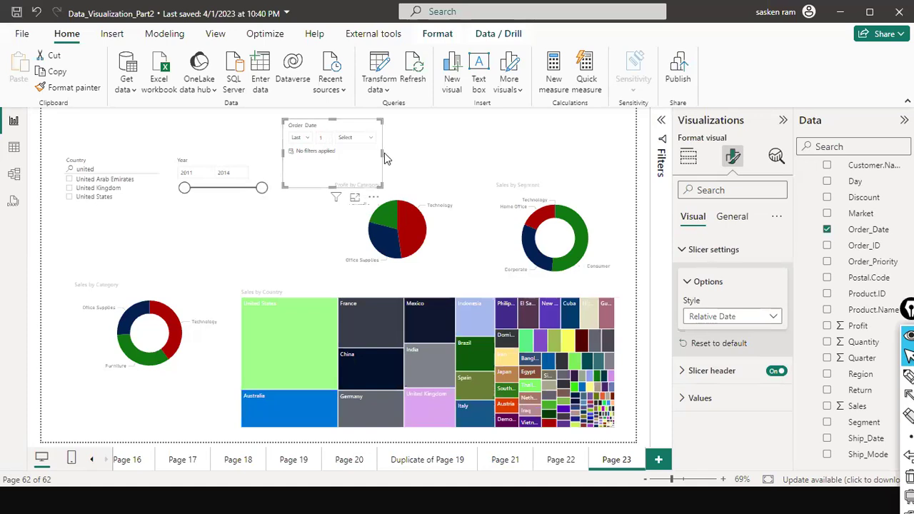
drag(381, 151, 427, 160)
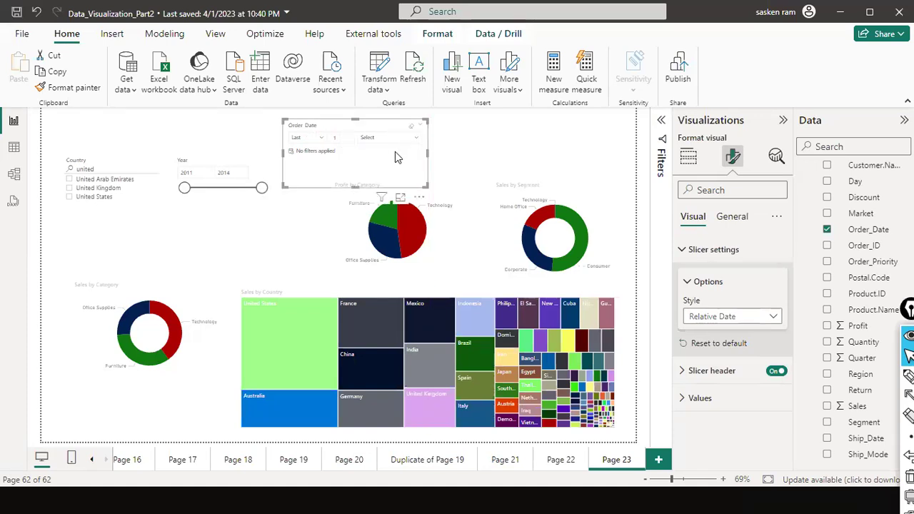
Set the Order Date slicer's relative period to the last 10 years.
click(321, 143)
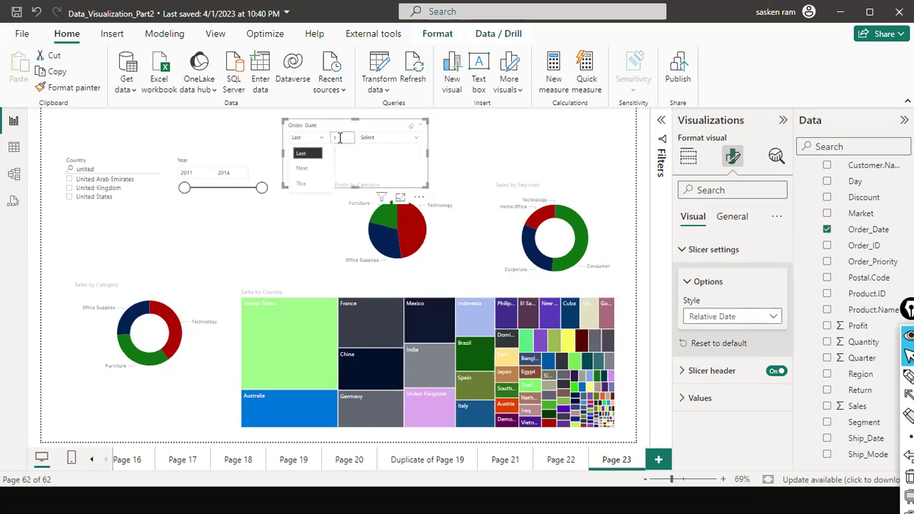
click(345, 138)
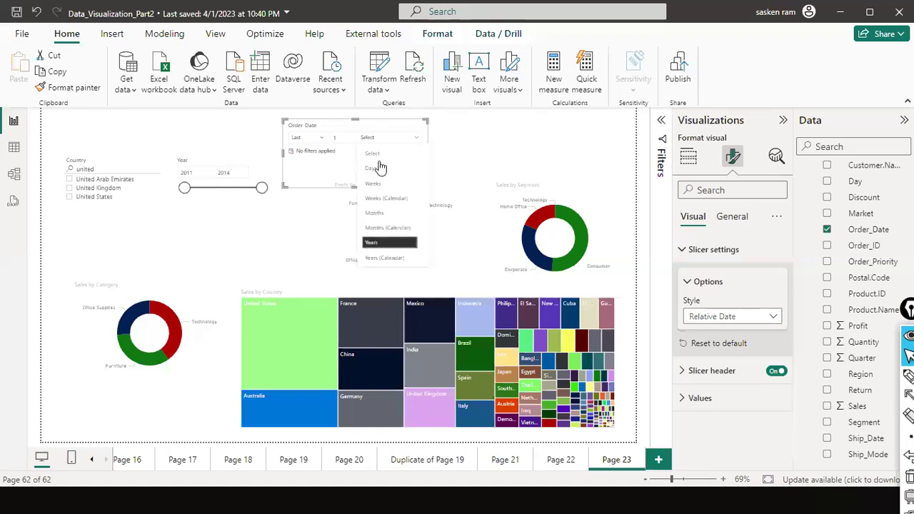
click(391, 243)
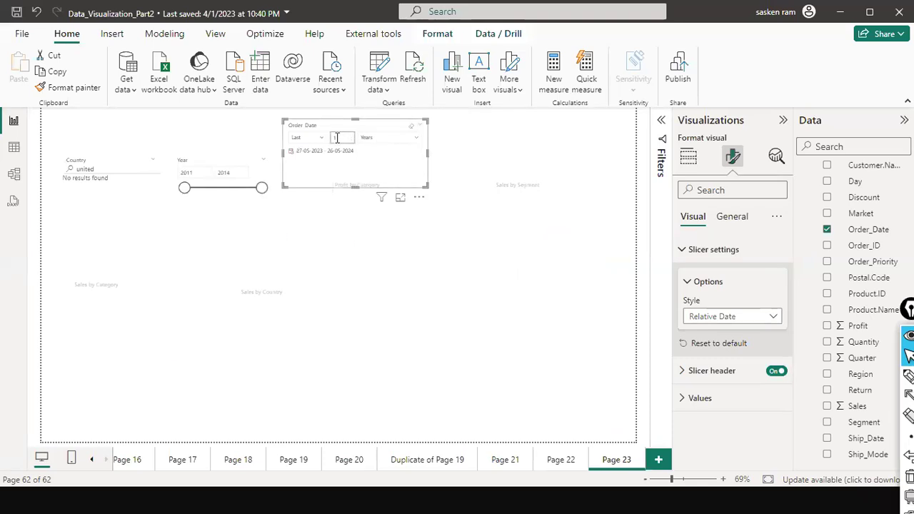
double_click(336, 138)
text(1000)
key(Return)
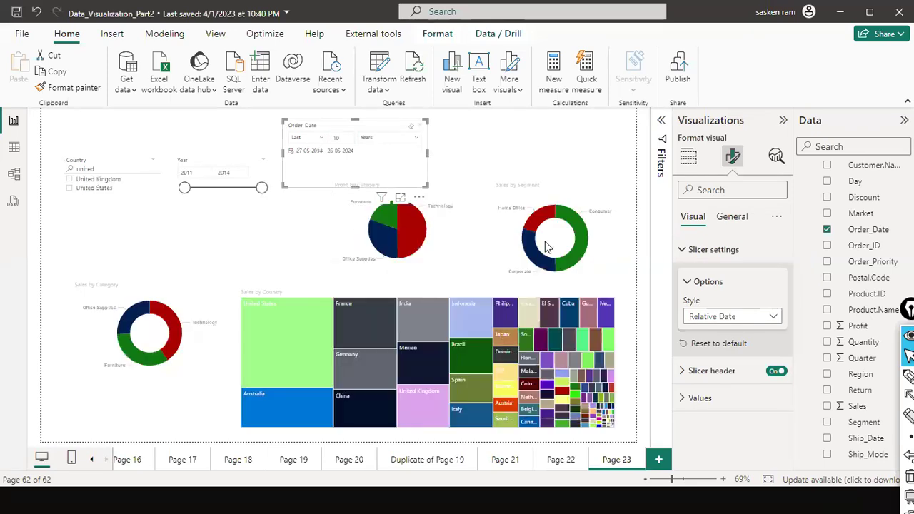
Try the relative period direction Next on the Order Date slicer, and return it to Last.
click(321, 140)
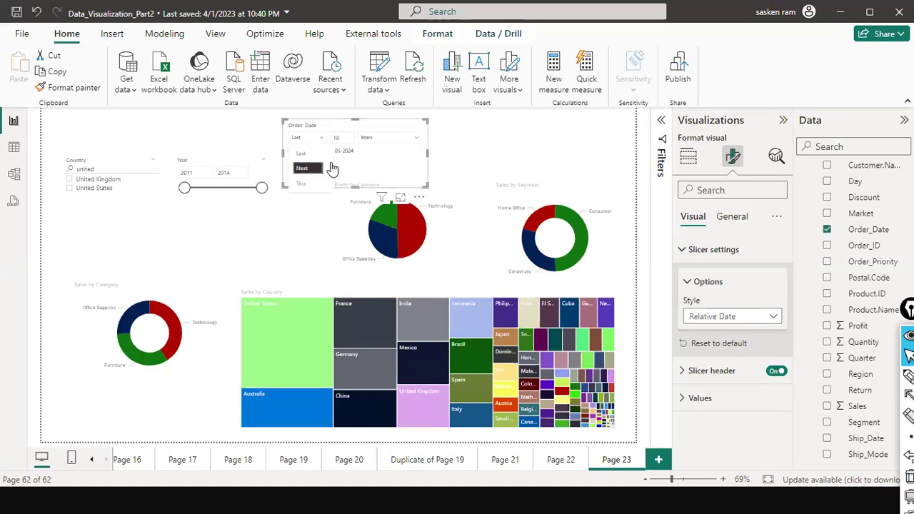
click(333, 168)
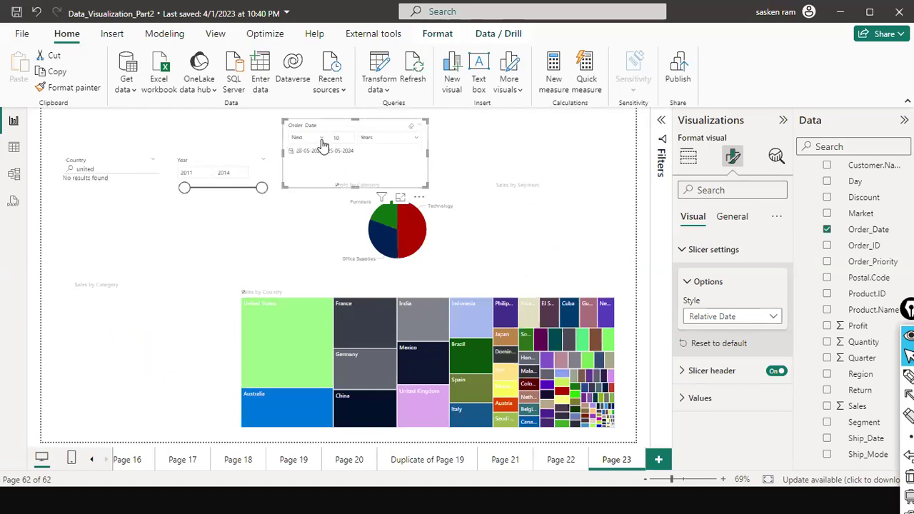
click(320, 155)
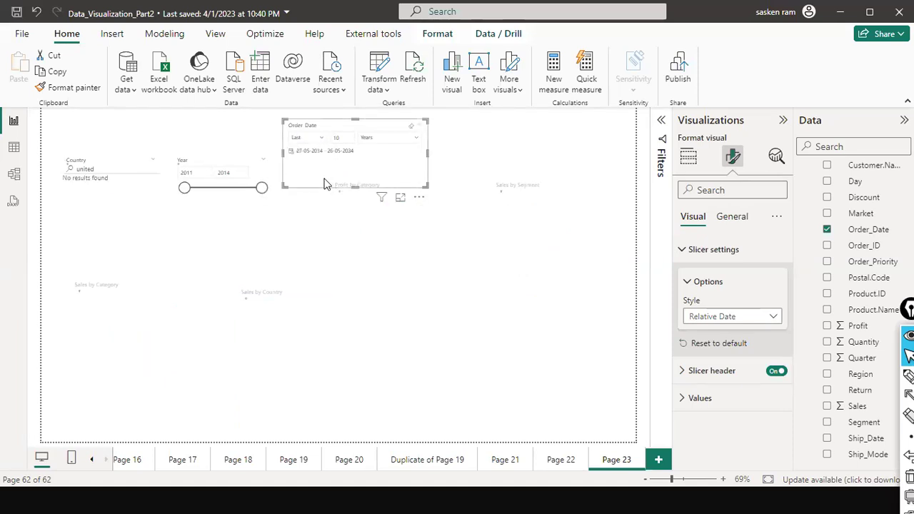
View the direction and time unit choices of the Order Date slicer without changing them.
click(311, 138)
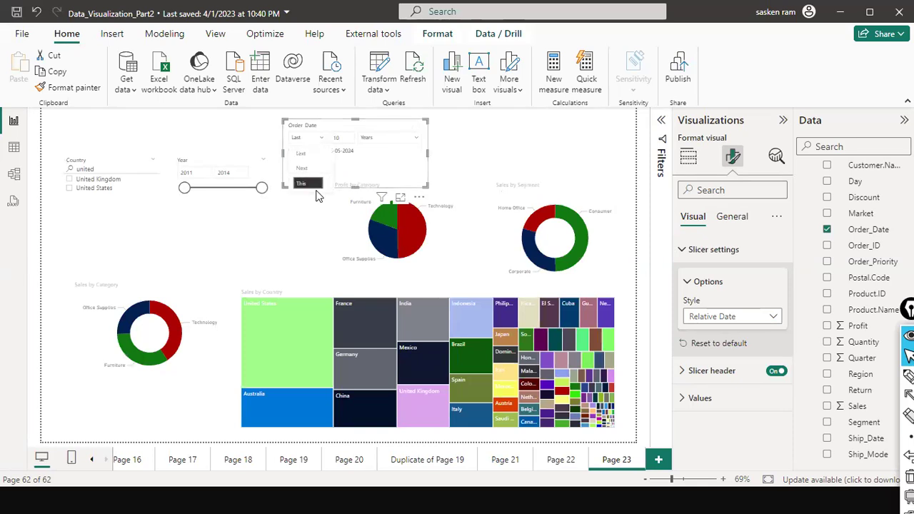
click(350, 139)
click(400, 140)
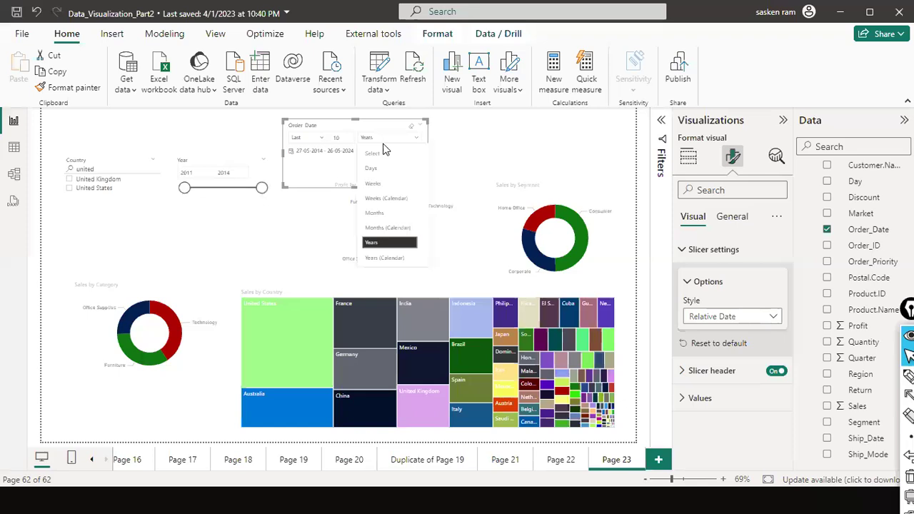
click(384, 137)
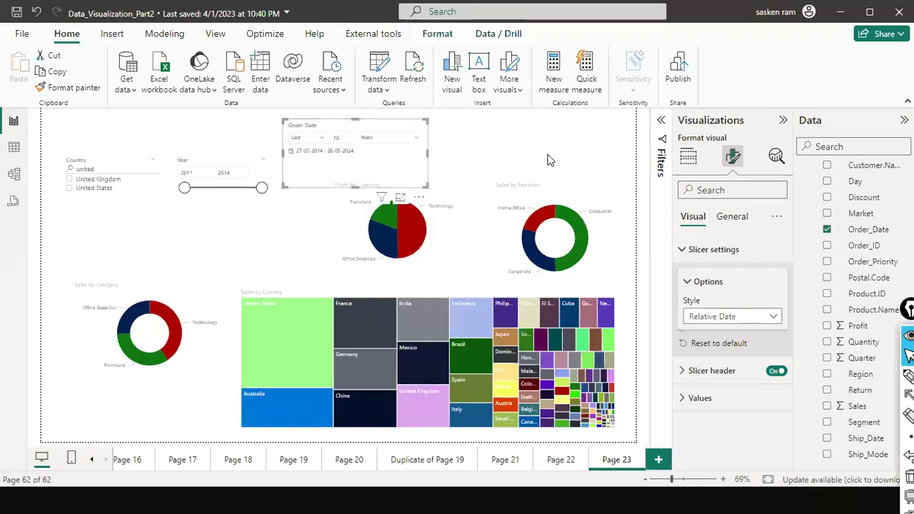
Try the Relative Time style on the Order Date slicer, and view its time unit and direction choices.
click(768, 317)
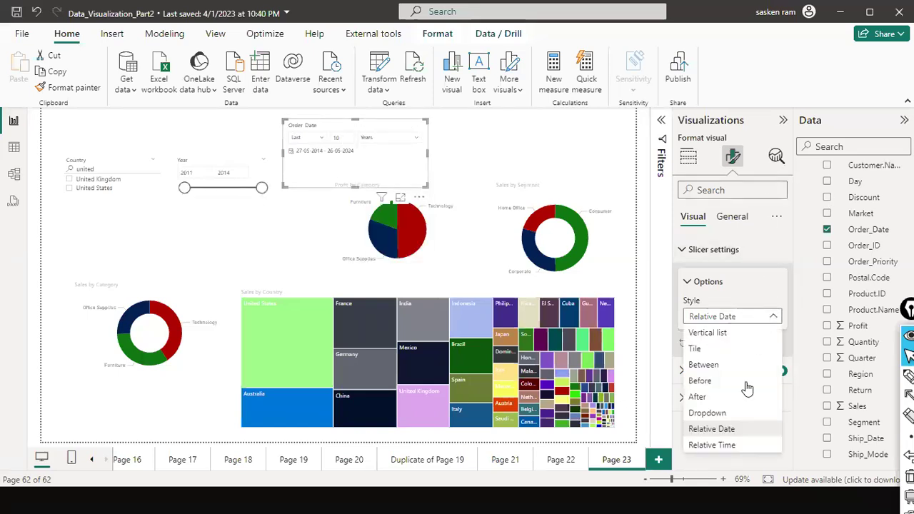
click(726, 447)
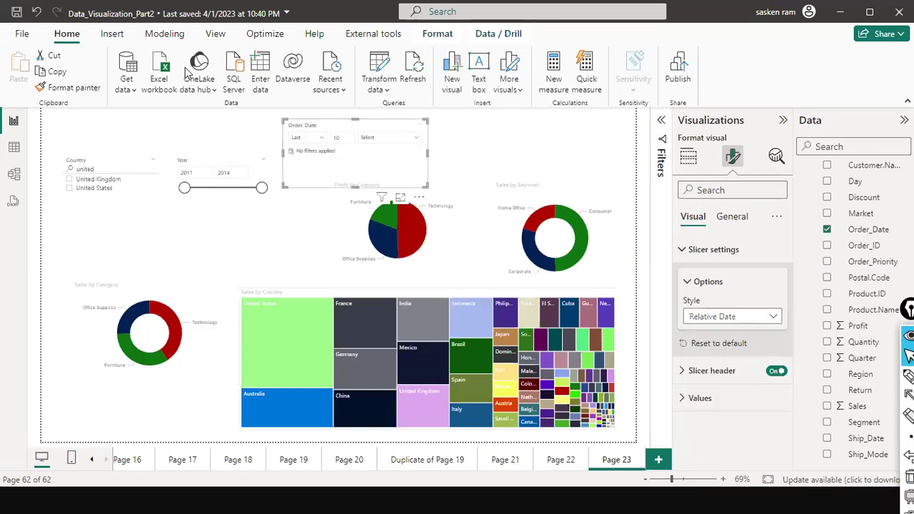
click(320, 143)
click(342, 138)
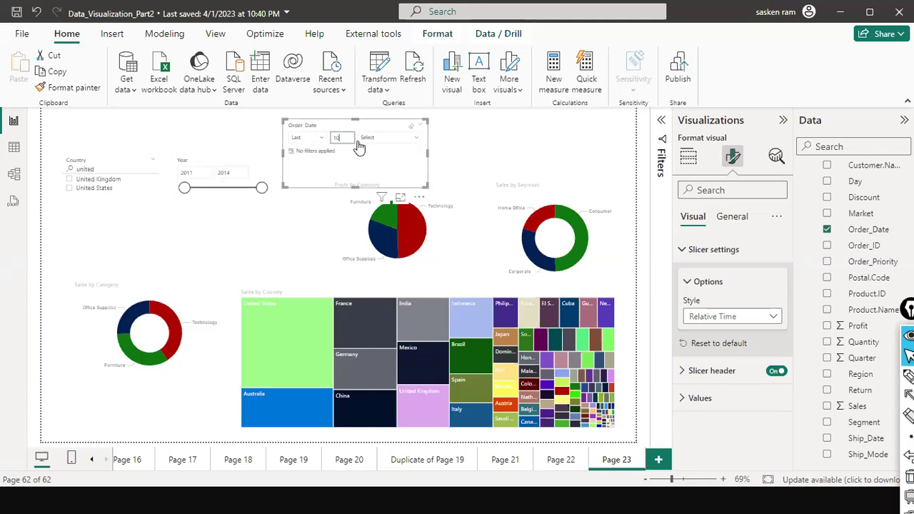
click(367, 138)
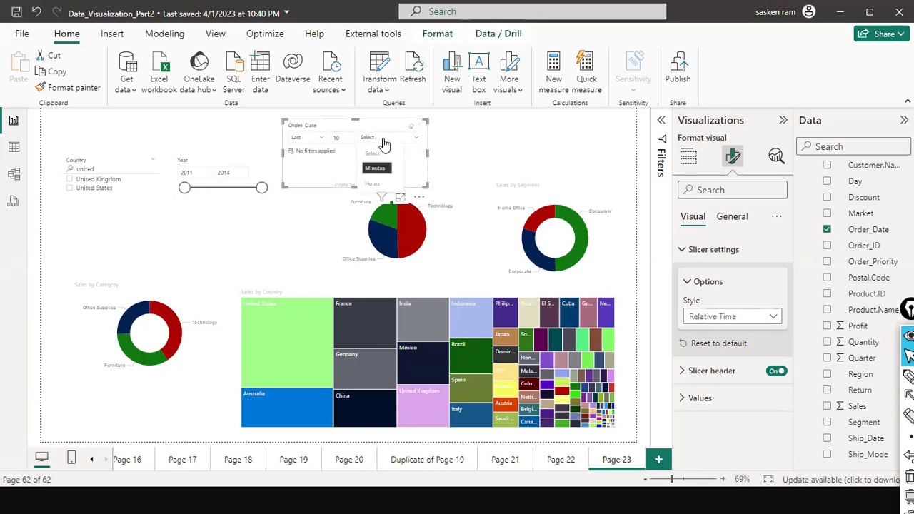
click(331, 172)
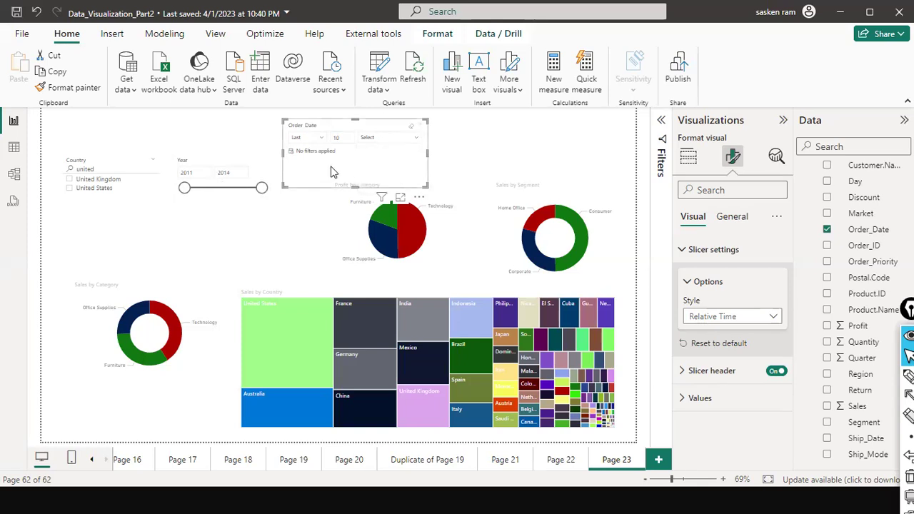
click(322, 138)
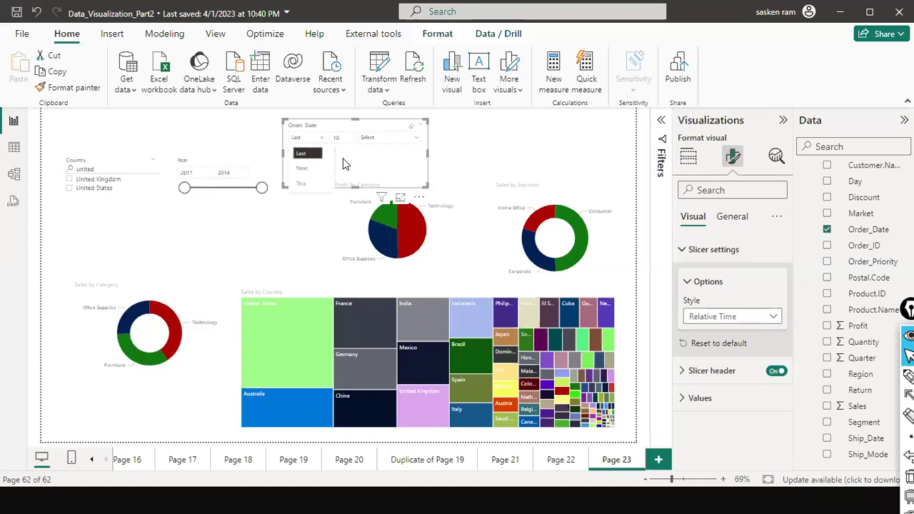
click(343, 164)
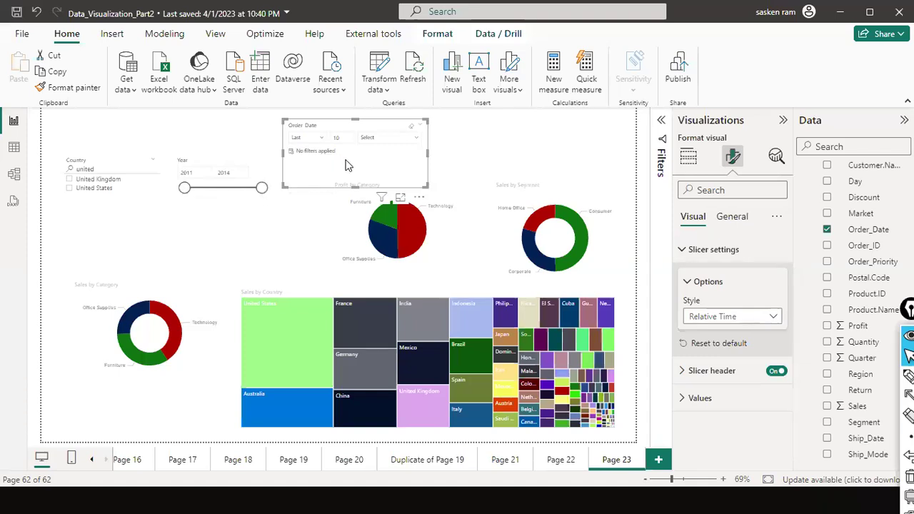
Set the Order Date slicer's style to Between, and move the Country list and Year slicers up into a row beside it.
click(774, 316)
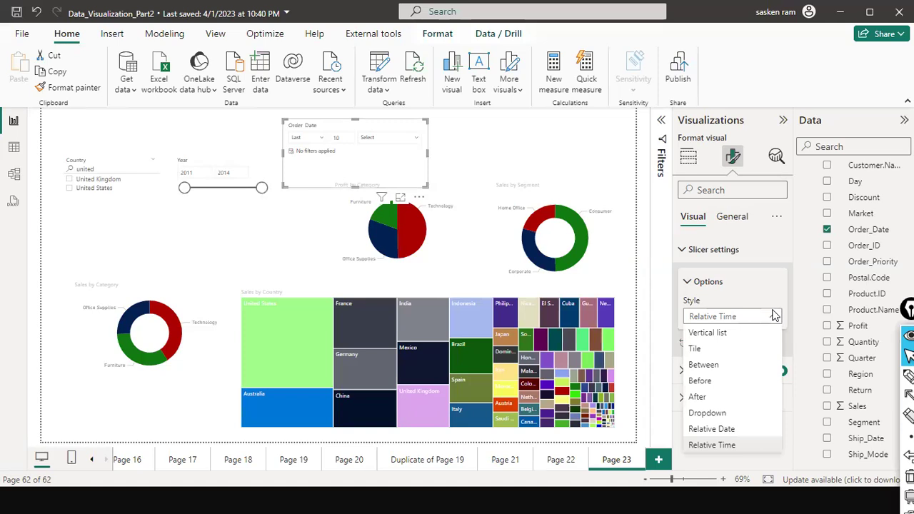
click(718, 364)
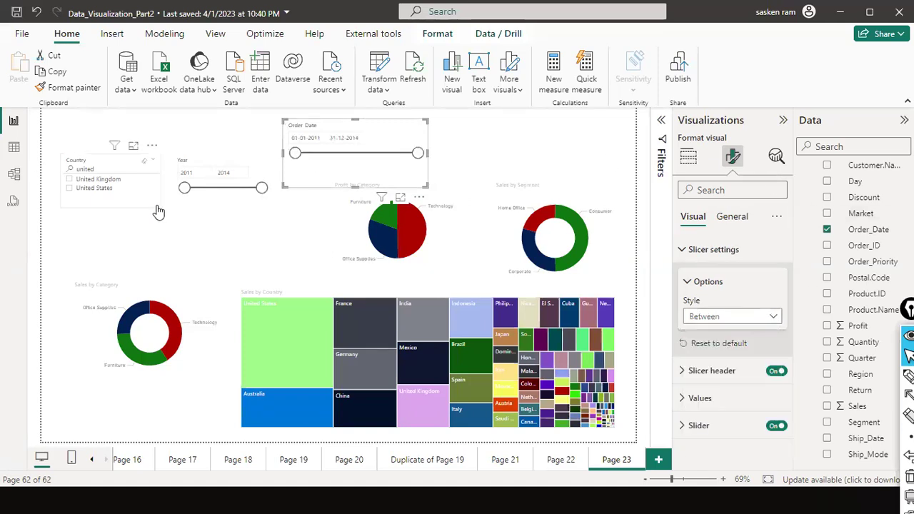
drag(157, 211, 146, 183)
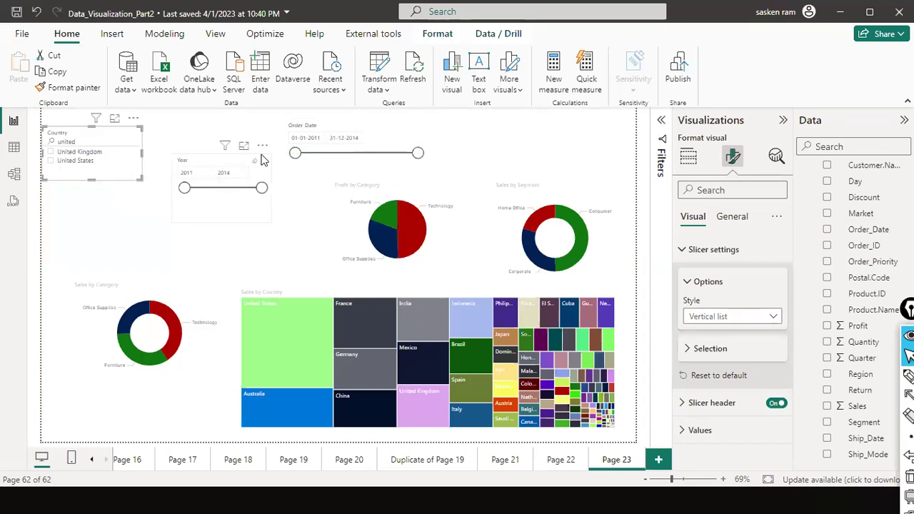
click(255, 231)
drag(214, 204, 202, 169)
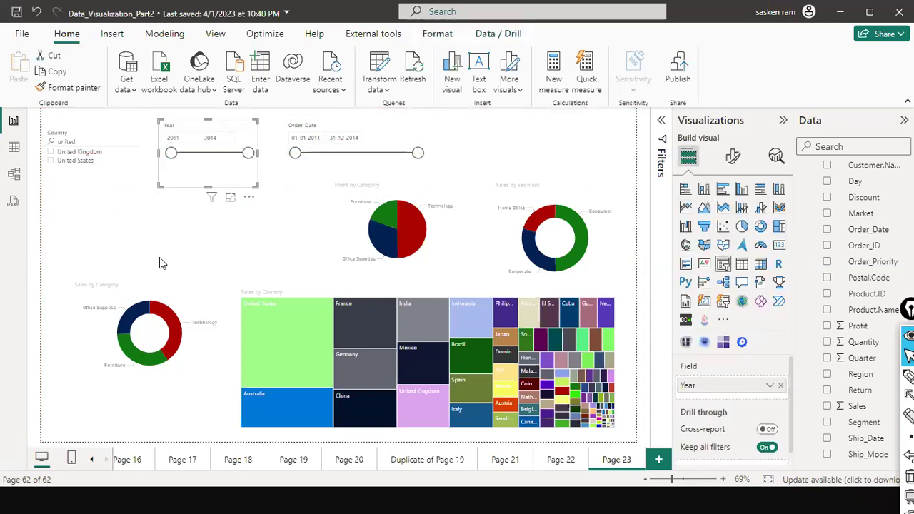
click(151, 250)
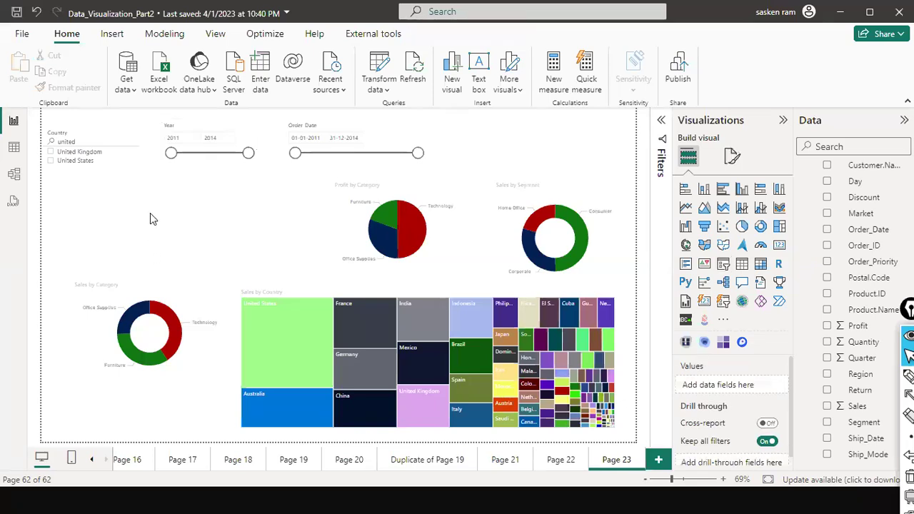
Add a second slicer below the existing Country list slicer, and populate it with the Country field.
click(723, 264)
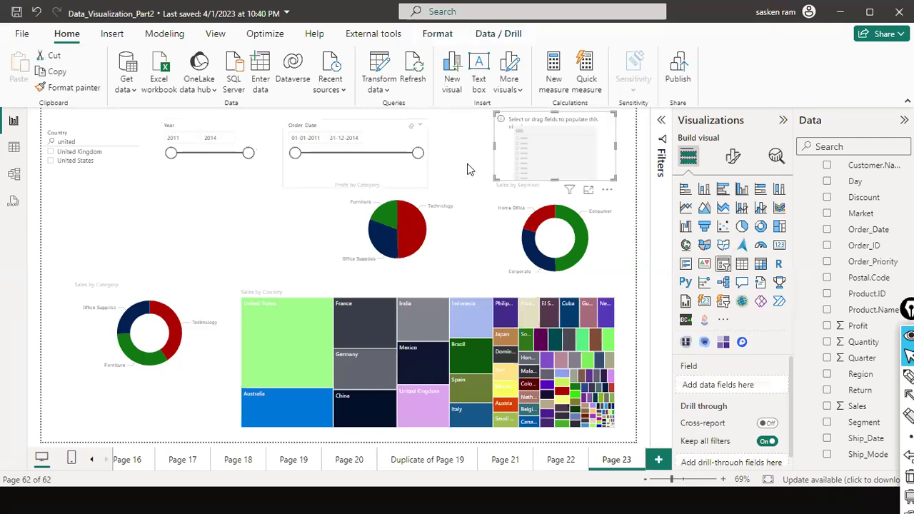
drag(539, 163, 87, 241)
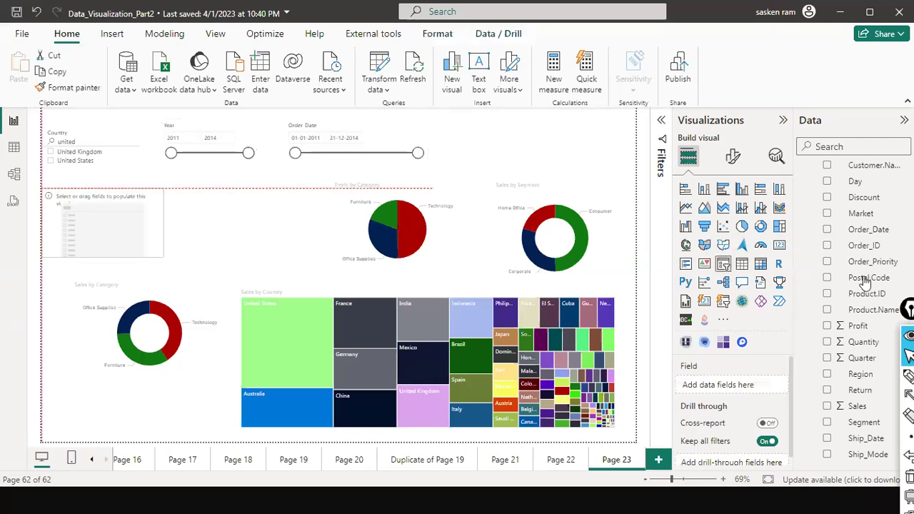
scroll(862, 219, up, 3)
drag(871, 206, 117, 233)
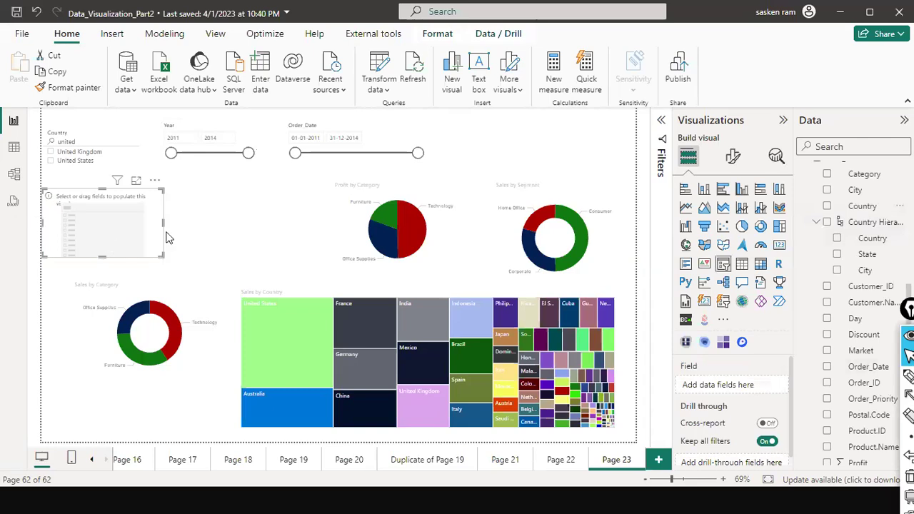
Set the new Country slicer's style to Tile, and make it wider and shorter so the tiles form a single row.
click(733, 157)
click(707, 251)
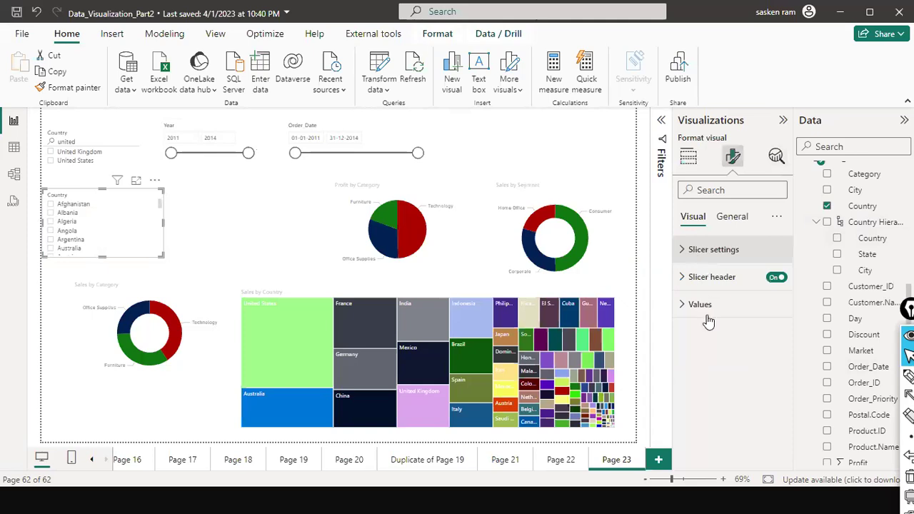
click(728, 316)
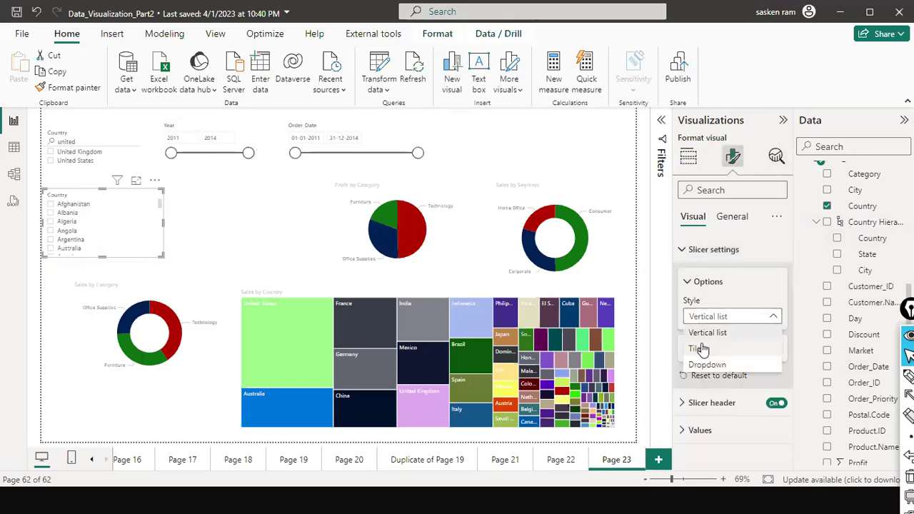
click(702, 348)
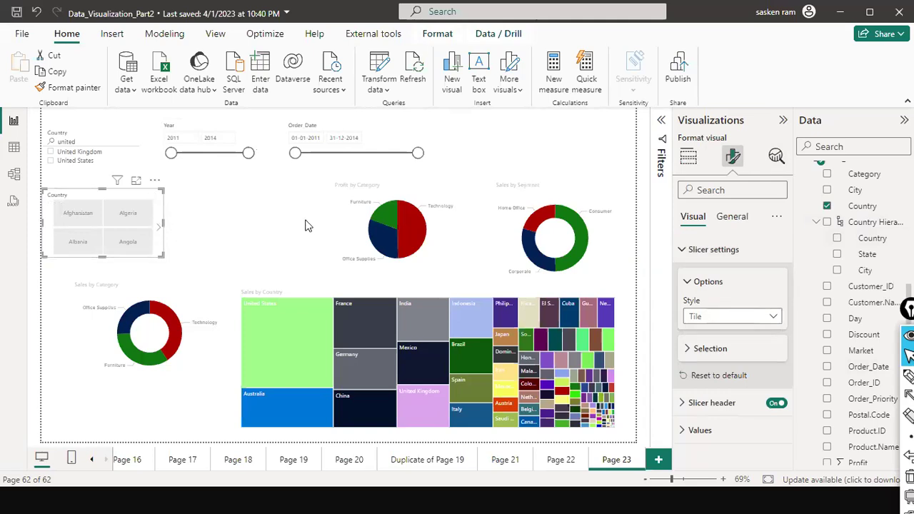
drag(163, 224, 345, 226)
drag(194, 257, 198, 236)
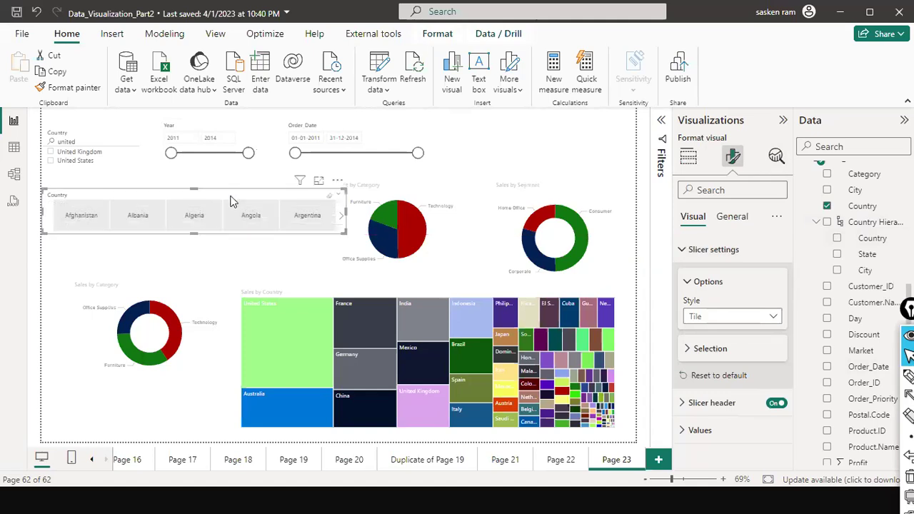
Move the Country tile slicer to the page's upper-right corner, and place the Order Date slicer, narrowed, below the Country list.
drag(559, 107, 604, 115)
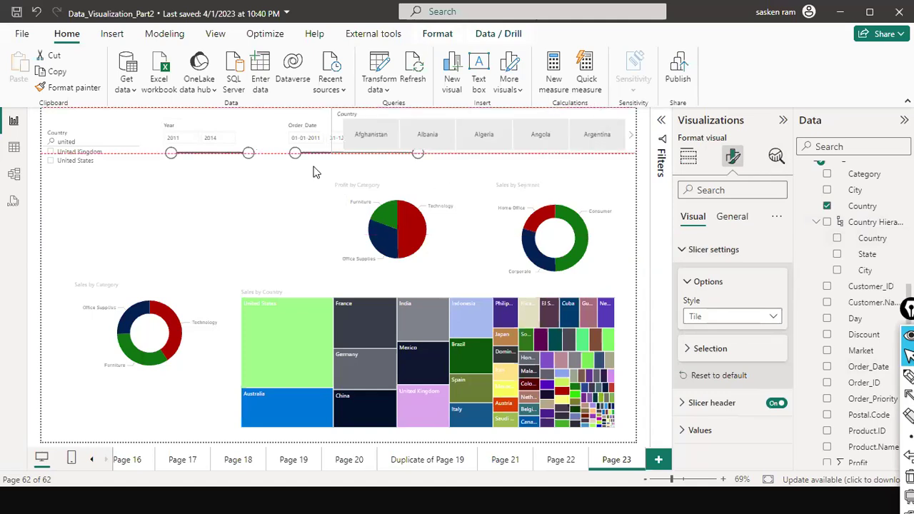
drag(315, 171, 74, 239)
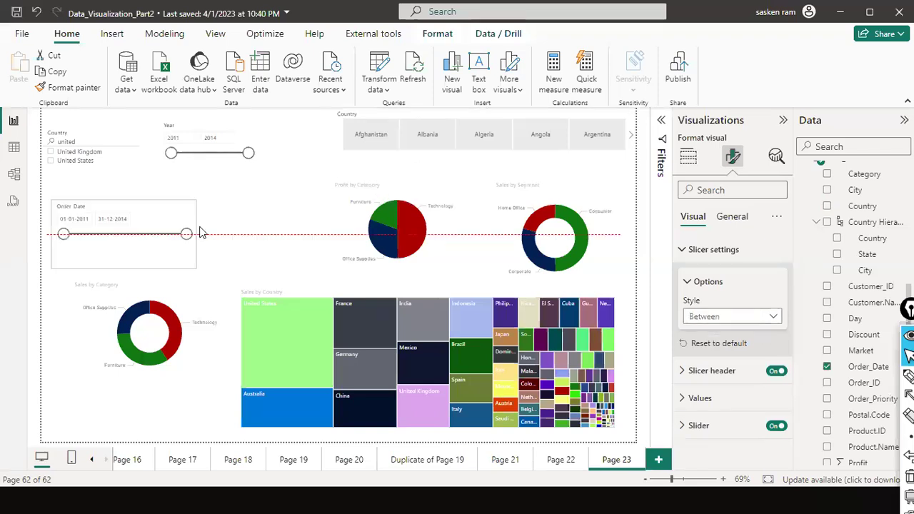
drag(192, 215, 90, 206)
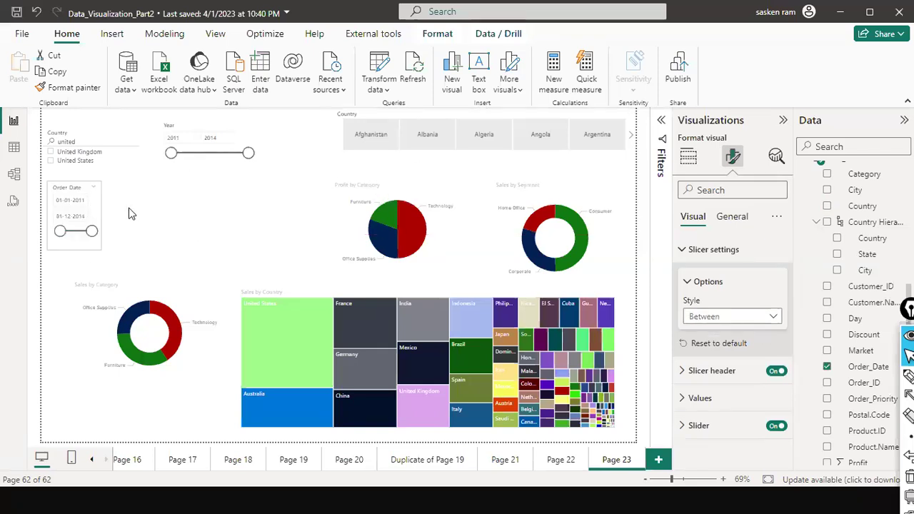
click(344, 163)
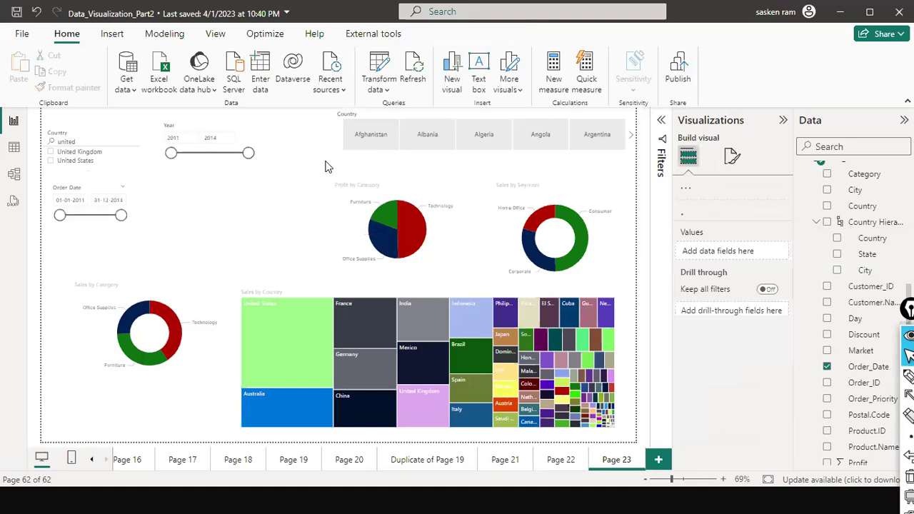
Align the Country tile slicer's top edge with the Year slicer, and reduce its height and width to show four tiles.
drag(350, 145, 328, 159)
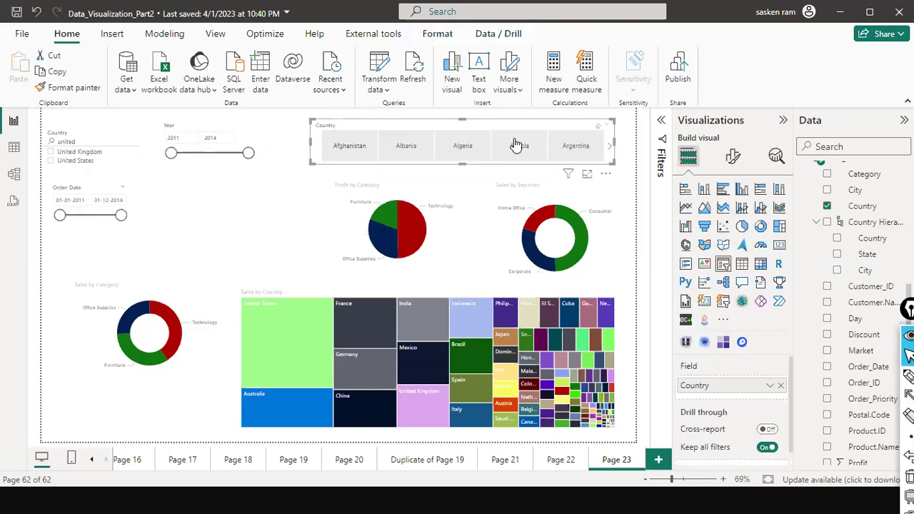
click(310, 166)
click(317, 159)
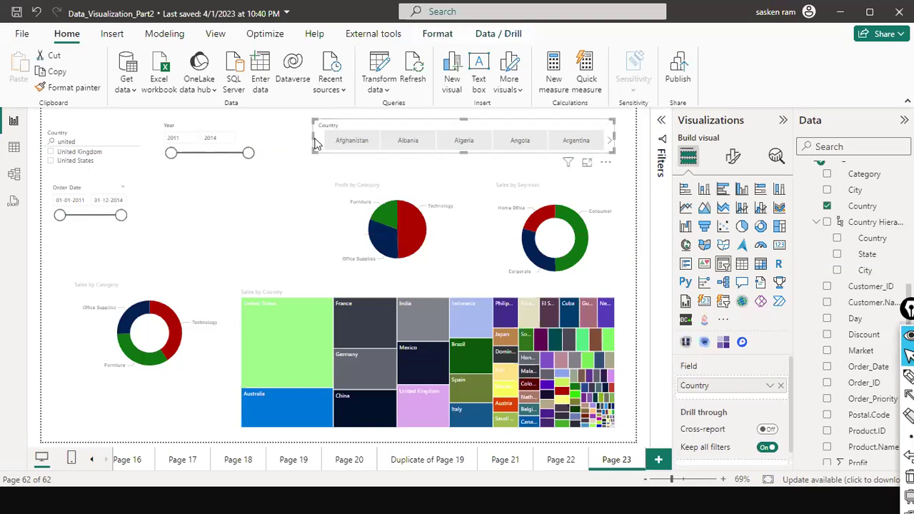
drag(313, 136, 357, 149)
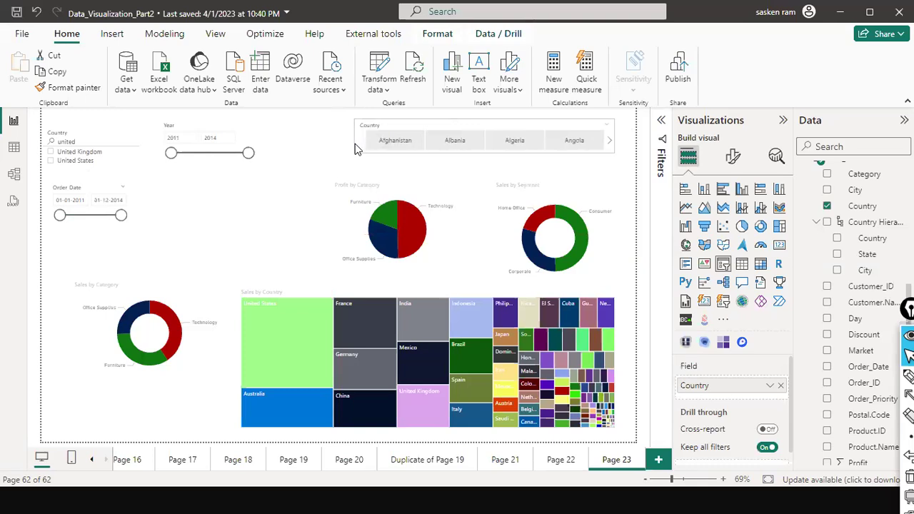
Filter the report to Barbados and Azerbaijan with the Country tile slicer, and clear the selection.
click(611, 142)
click(611, 142)
click(611, 142)
click(611, 142)
click(612, 145)
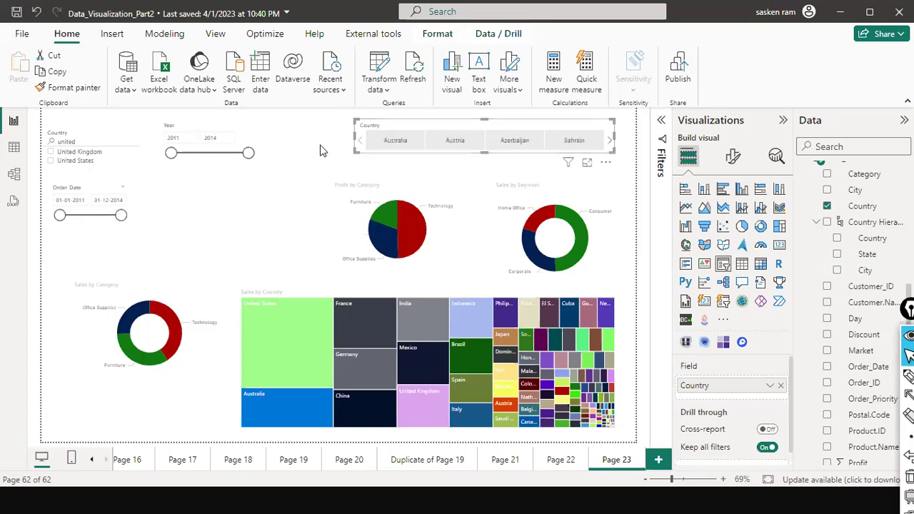
click(609, 142)
click(609, 142)
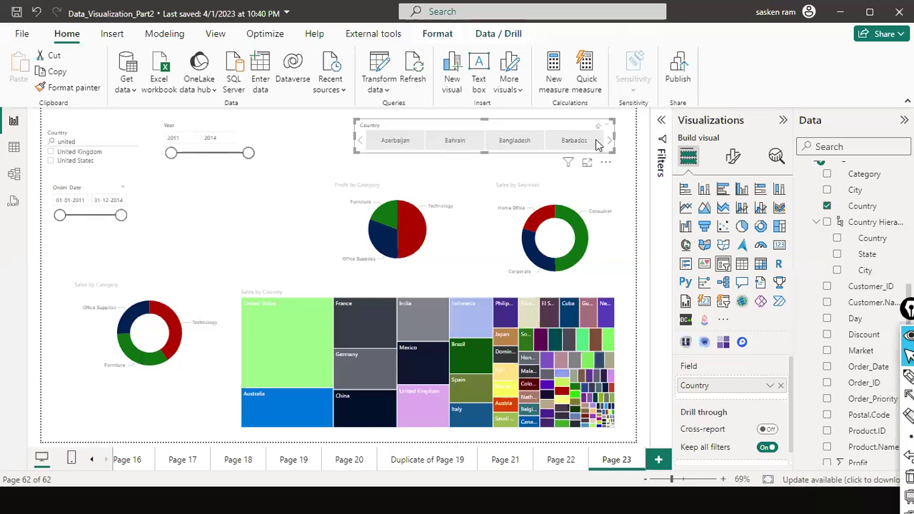
click(585, 143)
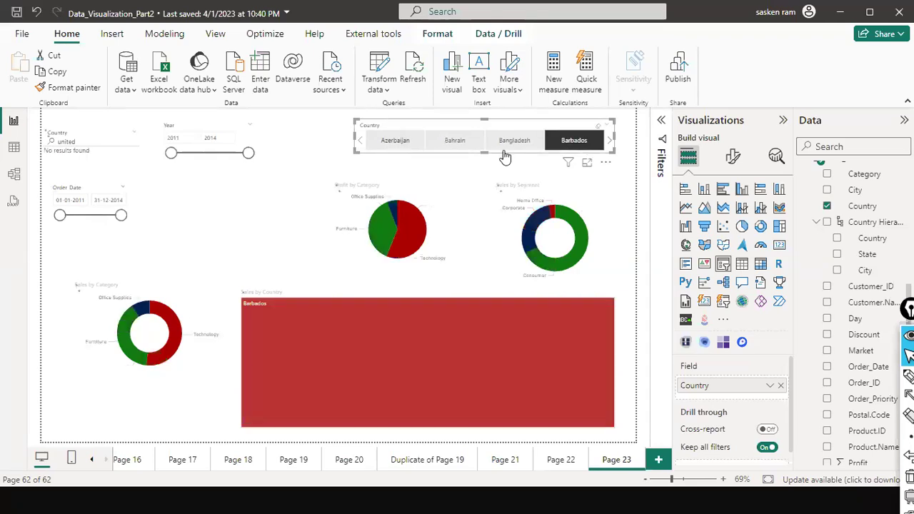
ctrl+click(395, 140)
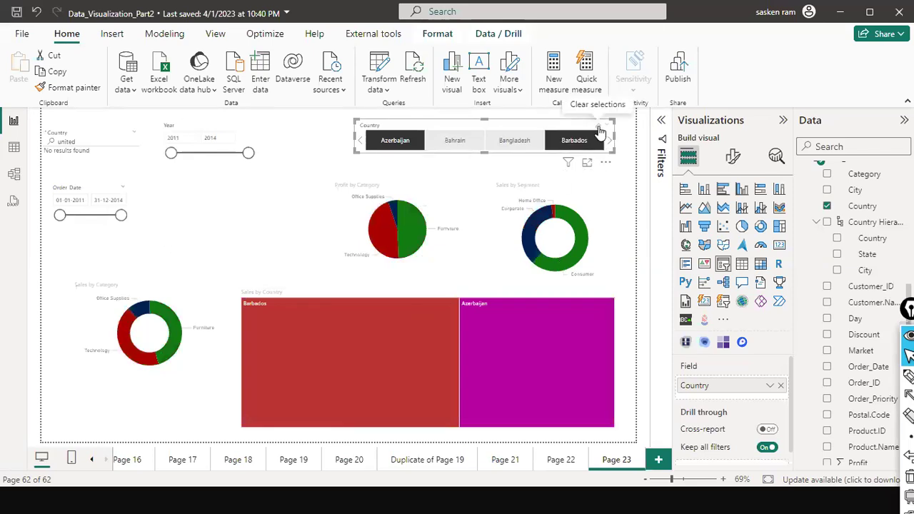
click(599, 130)
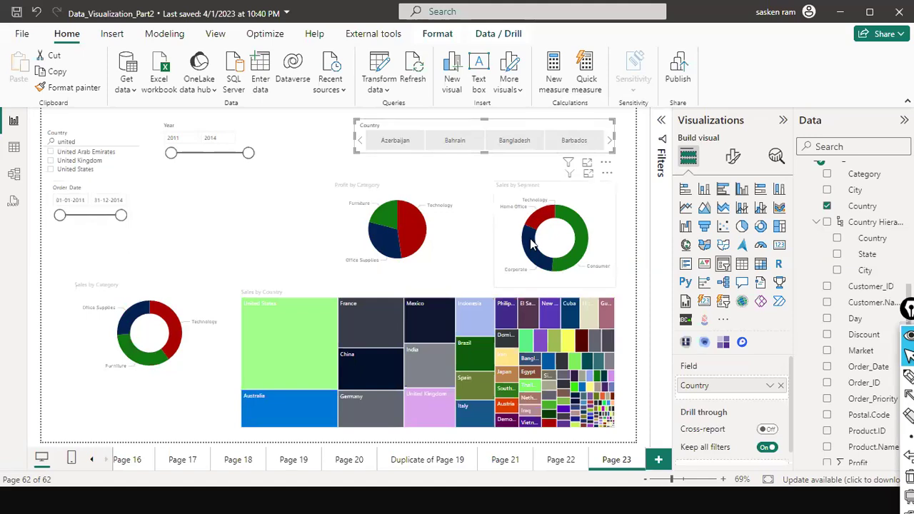
key(alt+Tab)
key(Right)
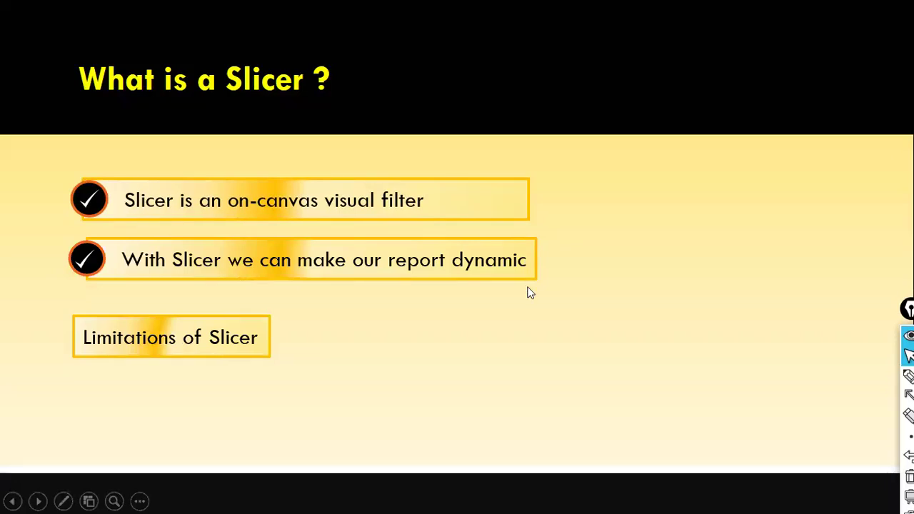
key(Right)
key(Right)
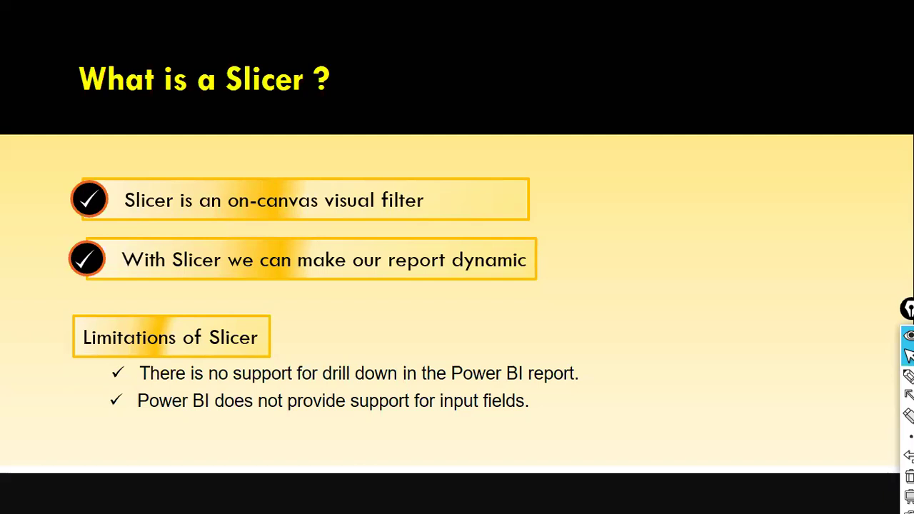
click(640, 312)
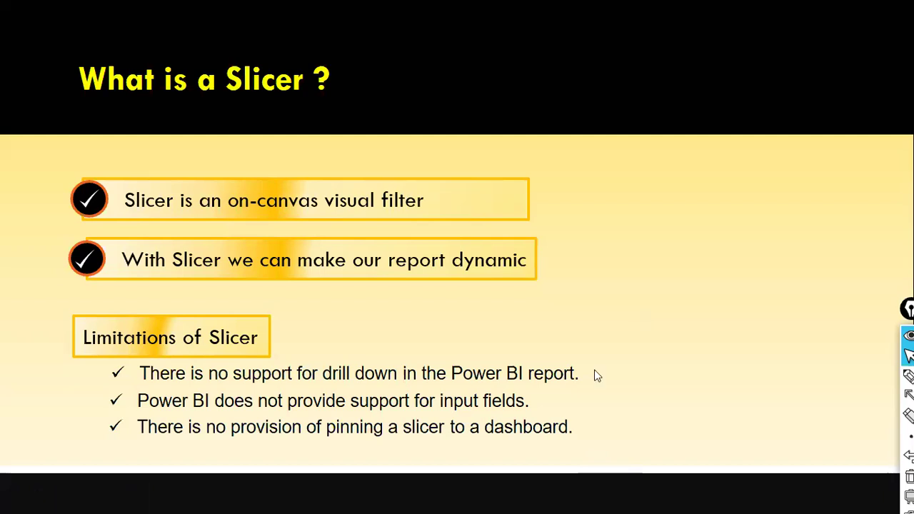
click(552, 417)
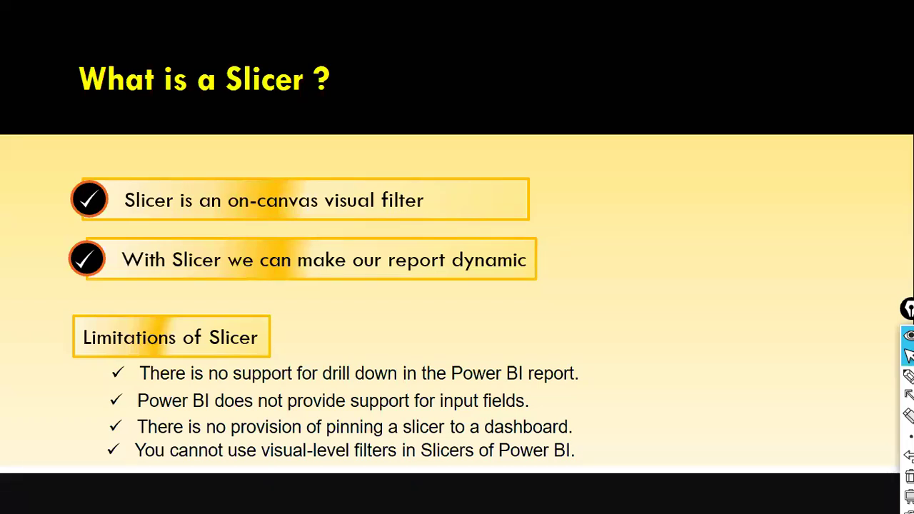
Switch to the Power BI report and review the slicers and the Sales by Category chart on Page 23.
key(alt+Tab)
click(191, 229)
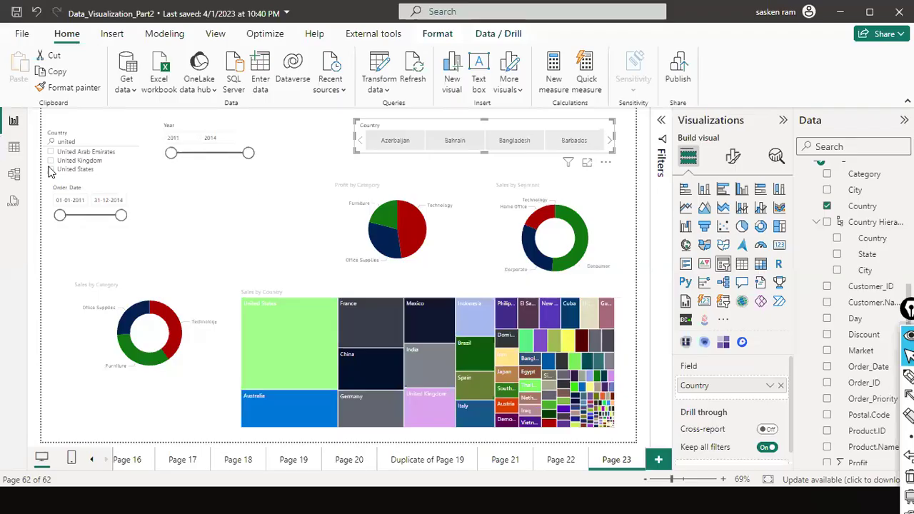
click(75, 363)
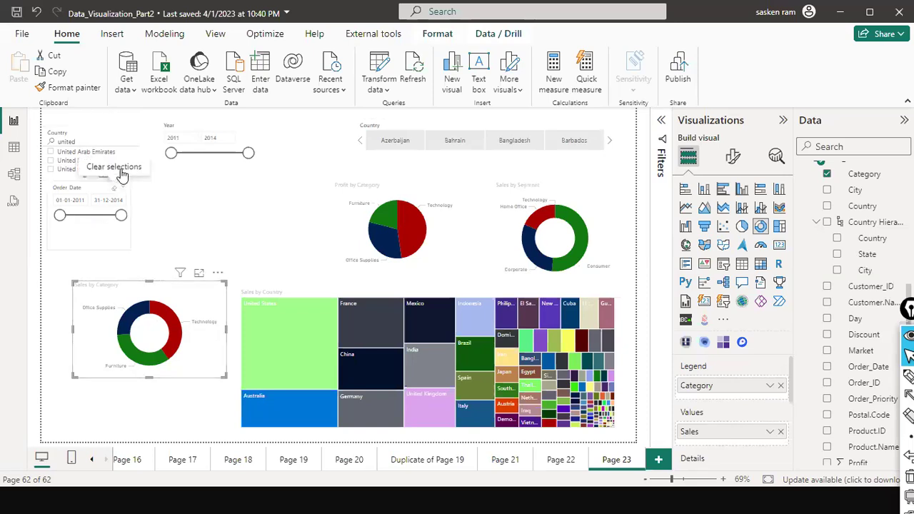
click(257, 258)
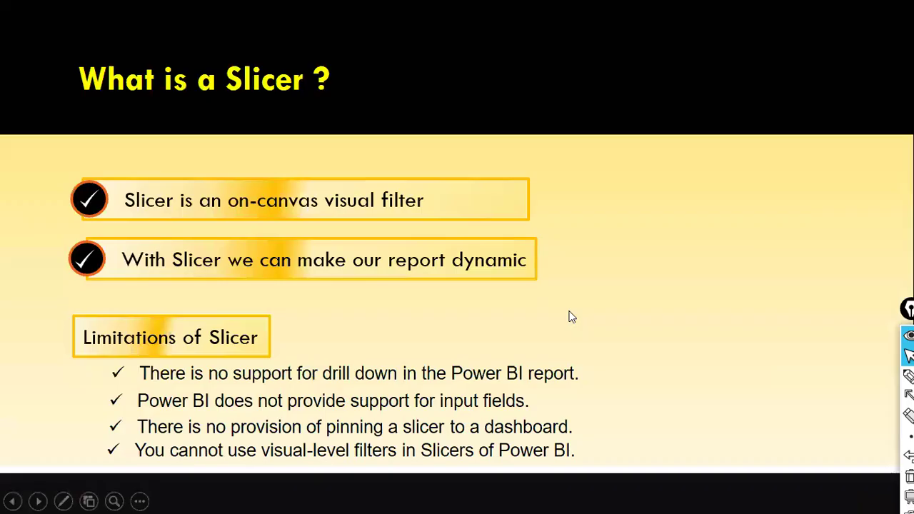
Go through the Types of Slicers slide in the PowerPoint slideshow, up to the Filters in Power BI title slide.
click(571, 318)
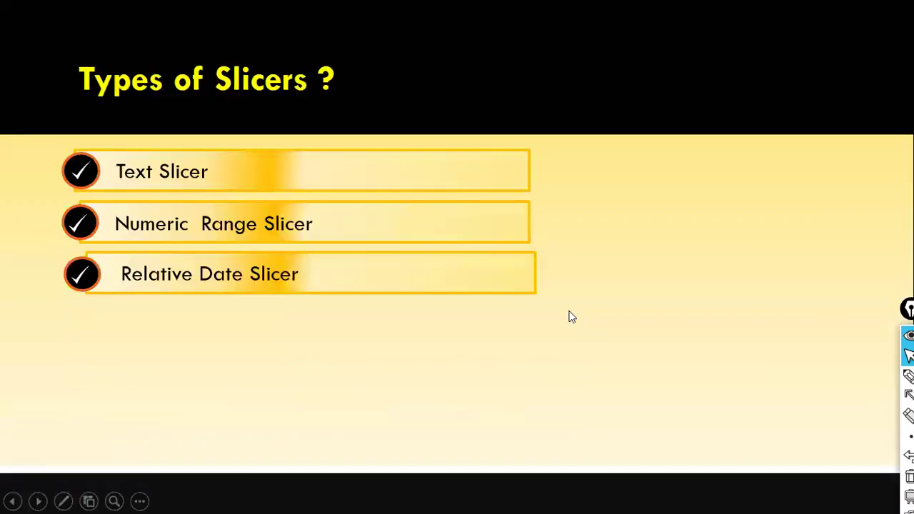
key(Right)
key(Right)
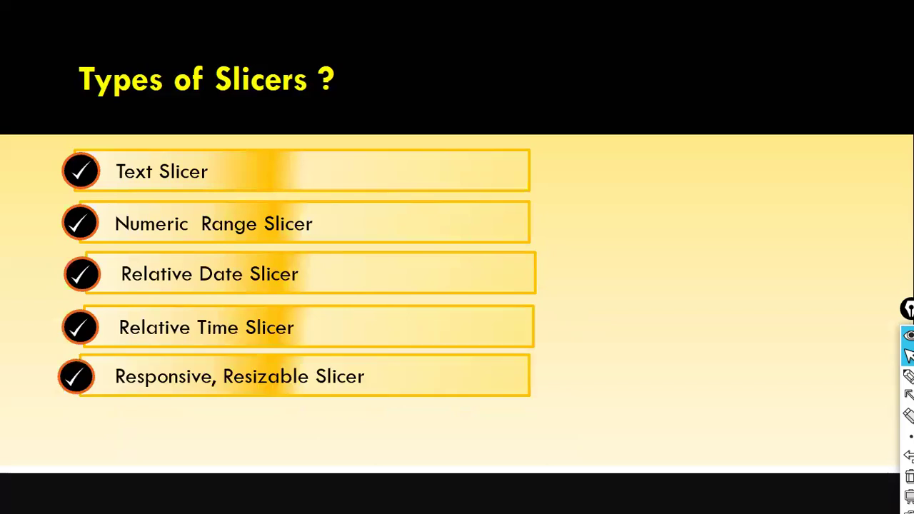
key(Right)
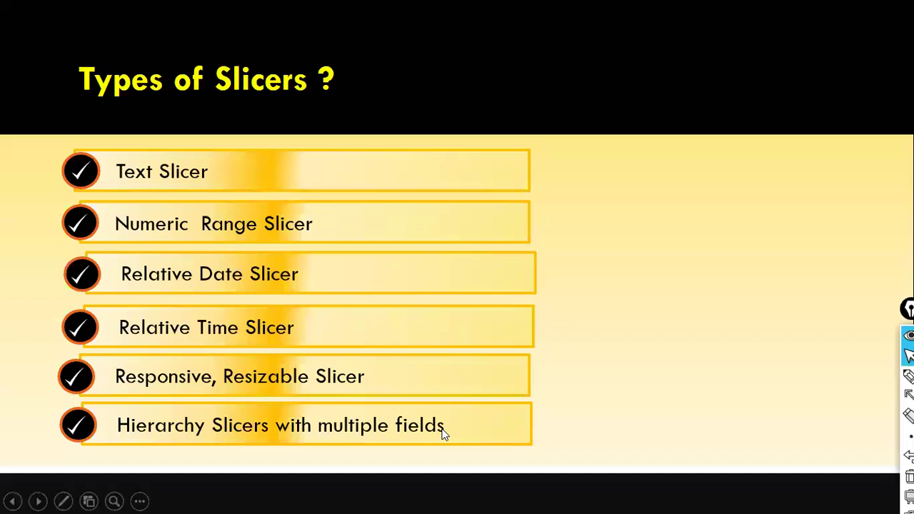
click(458, 248)
click(458, 247)
click(458, 248)
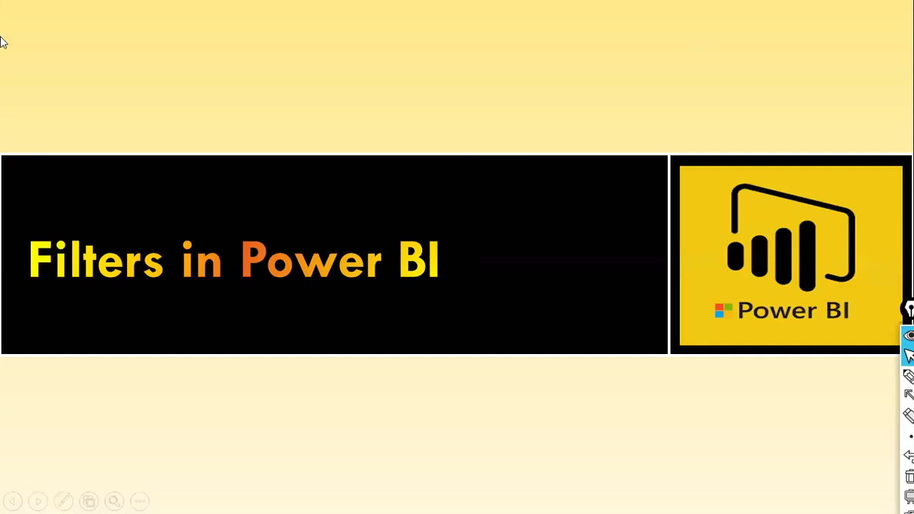
Switch to the Power BI report and duplicate Page 23.
key(alt+Tab)
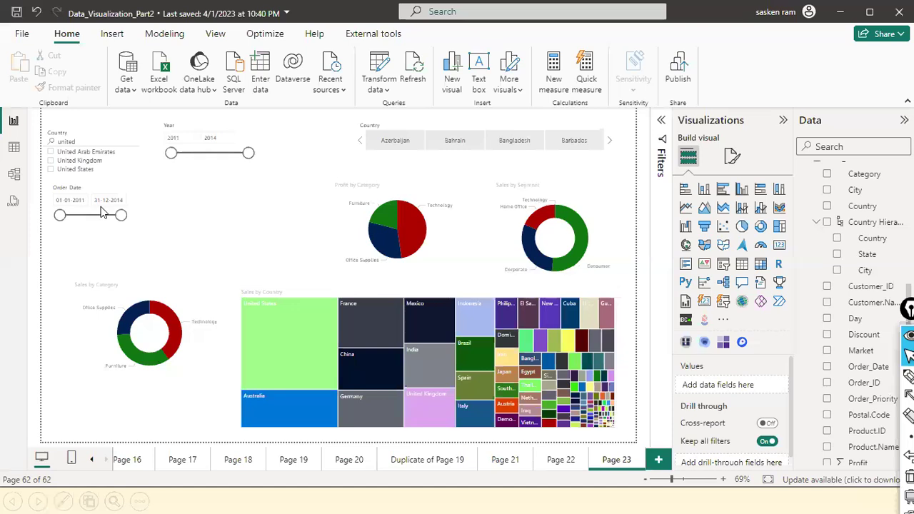
right_click(607, 459)
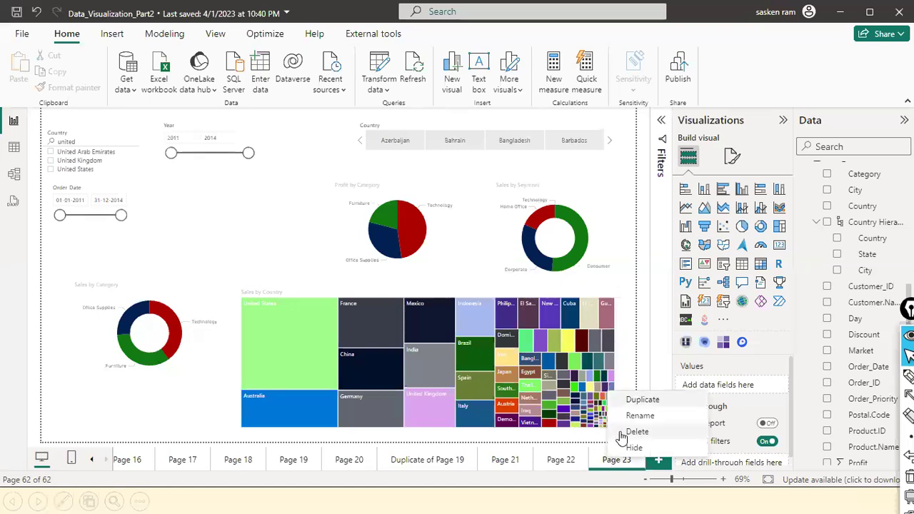
click(642, 400)
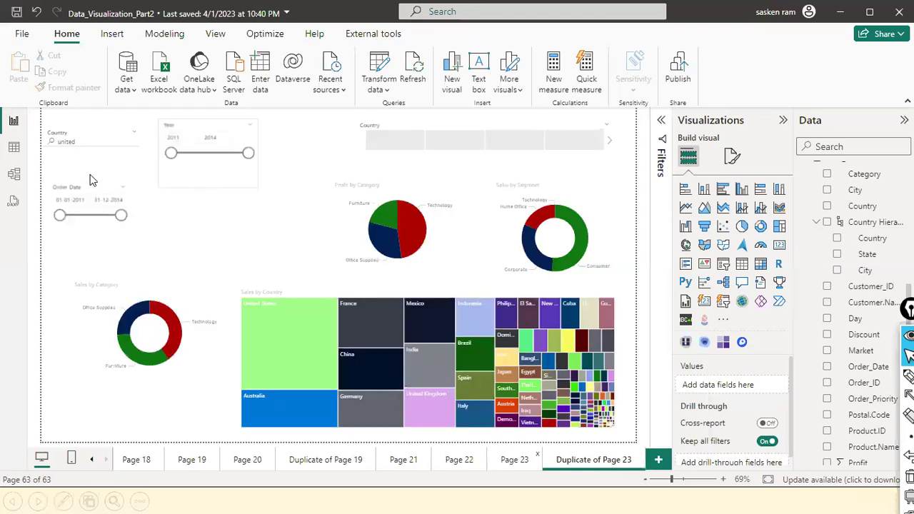
Delete the Country list, Year and Order Date slicers from the duplicated page, keeping the Country tile slicer.
click(92, 176)
ctrl+click(99, 223)
key(Delete)
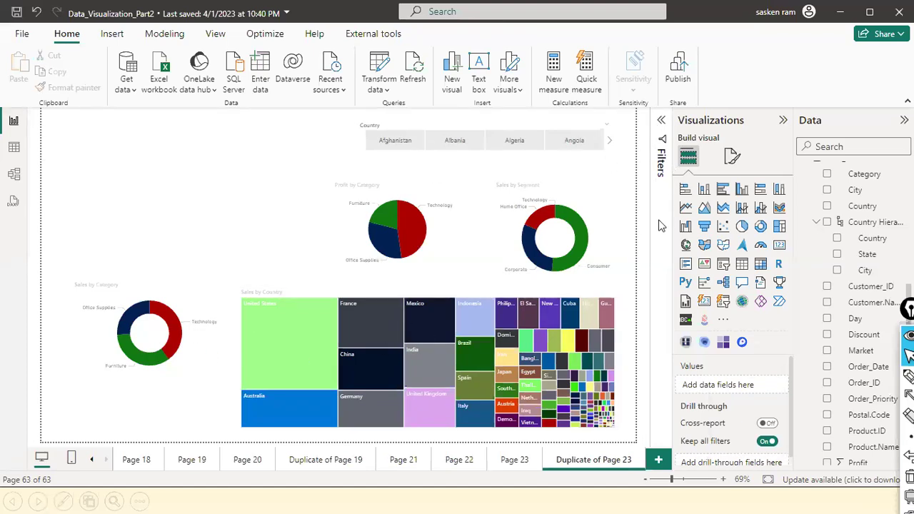
Expand the report's Filters pane, and mark its page and all-pages filter sections with temporary on-screen arrows.
drag(651, 246, 663, 181)
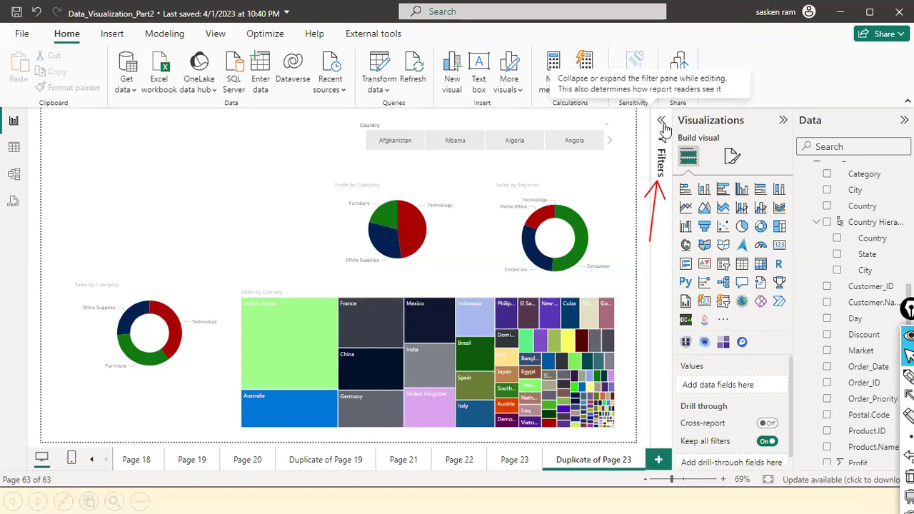
click(662, 122)
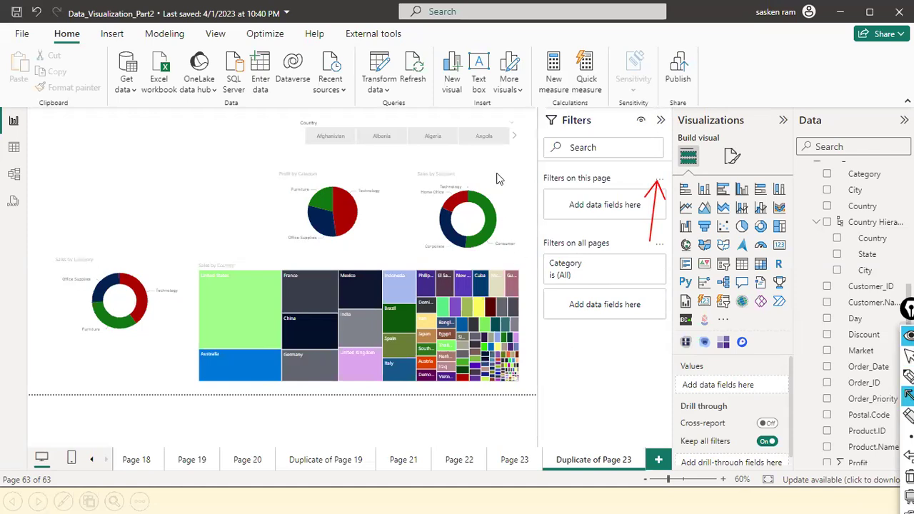
drag(509, 163, 545, 179)
drag(521, 239, 543, 247)
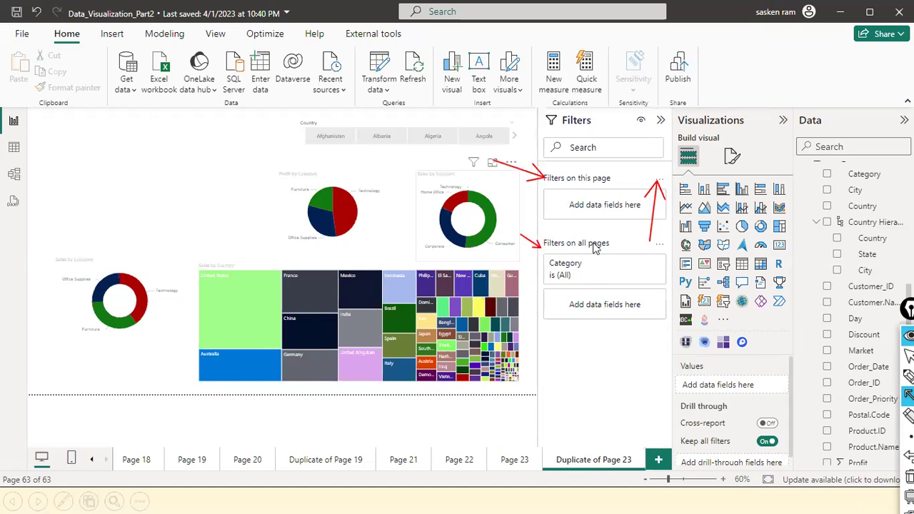
drag(601, 139, 604, 322)
drag(556, 240, 557, 227)
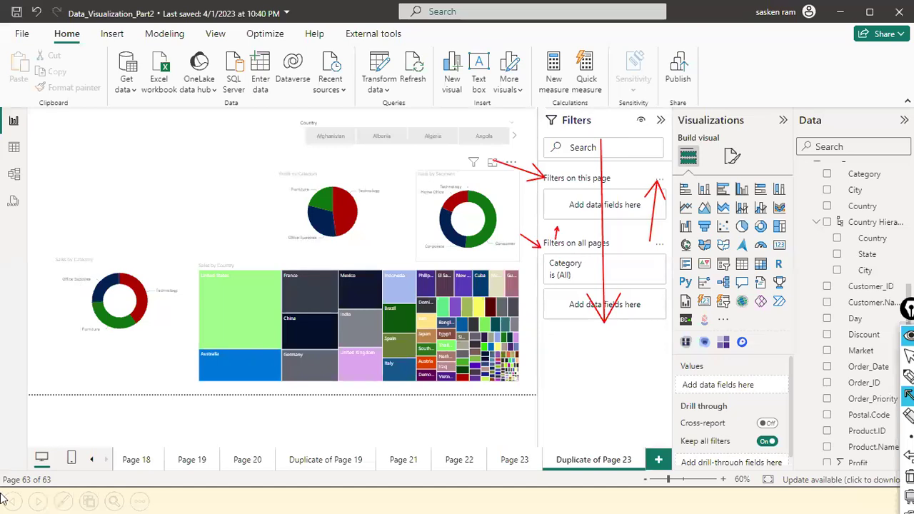
key(ctrl+shift+7)
key(ctrl+shift+2)
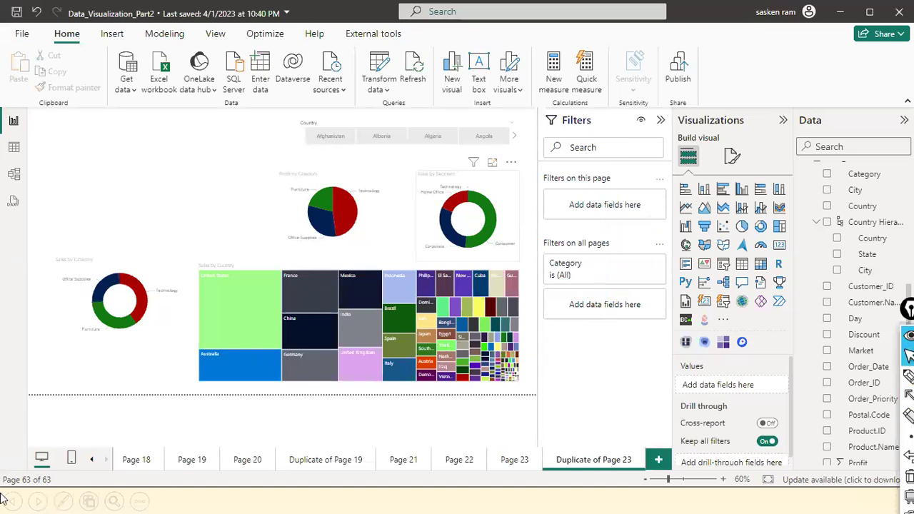
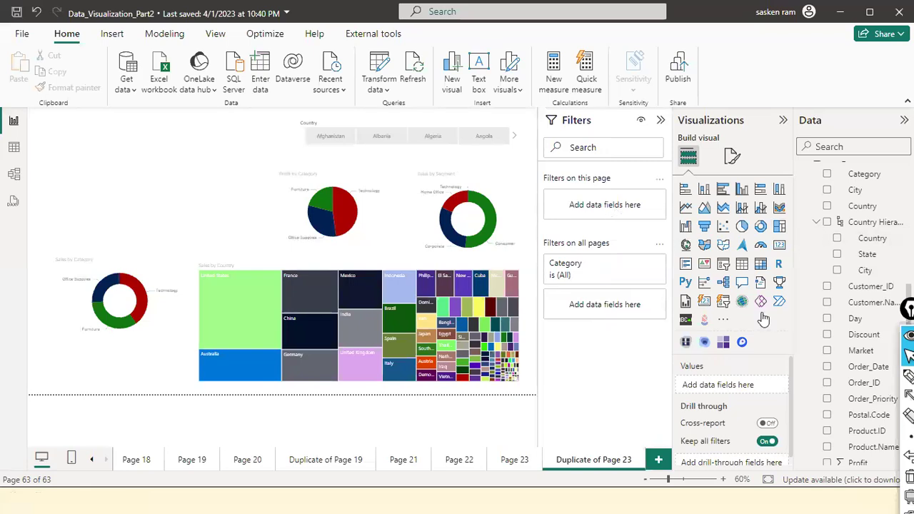
Add the Category field of the sales_w04 table as a filter on this page.
scroll(857, 329, down, 5)
scroll(865, 336, up, 4)
scroll(864, 312, up, 4)
drag(861, 265, 611, 214)
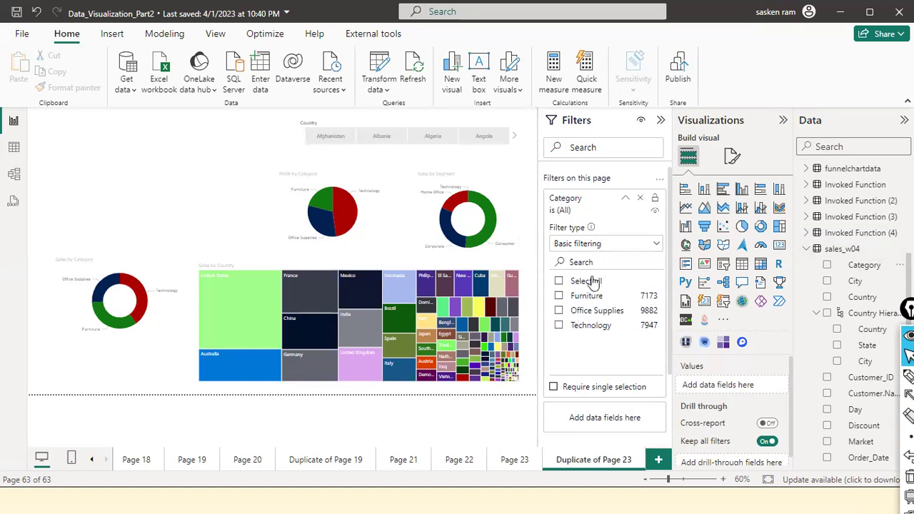
Filter the page to Furniture and Technology with basic filtering on Category, and clear the filter.
click(559, 295)
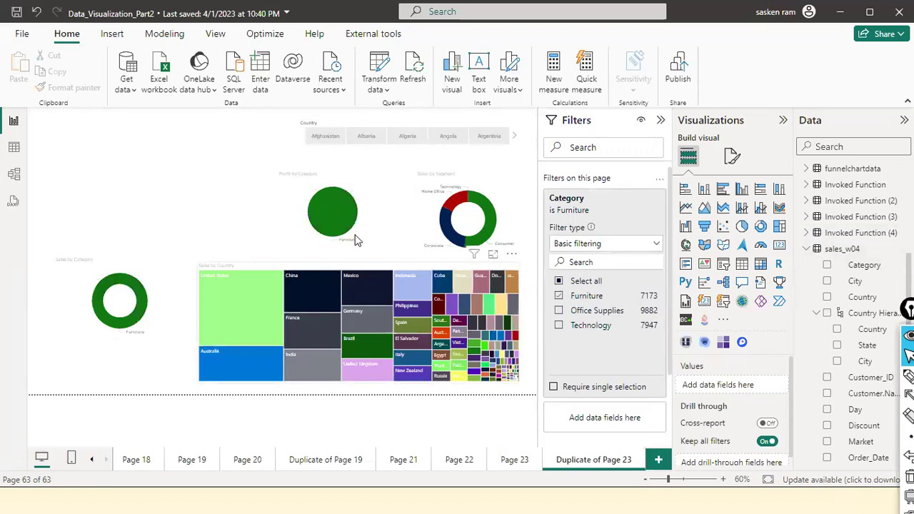
click(558, 326)
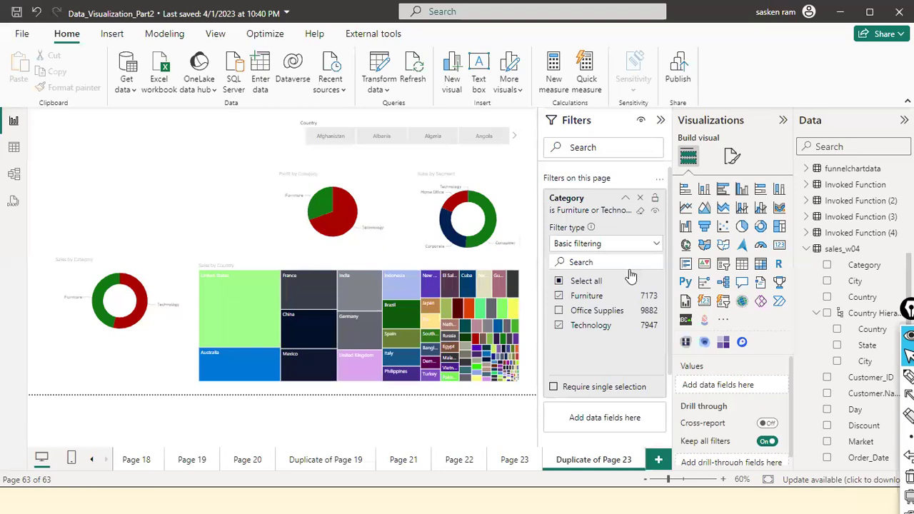
click(640, 211)
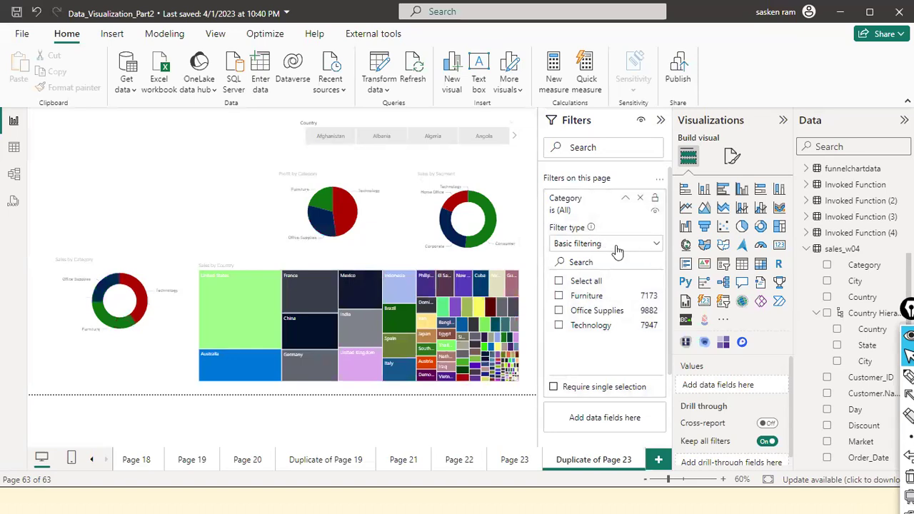
Set the Category page filter's type to Advanced filtering, with a first condition of contains "Technology".
click(657, 244)
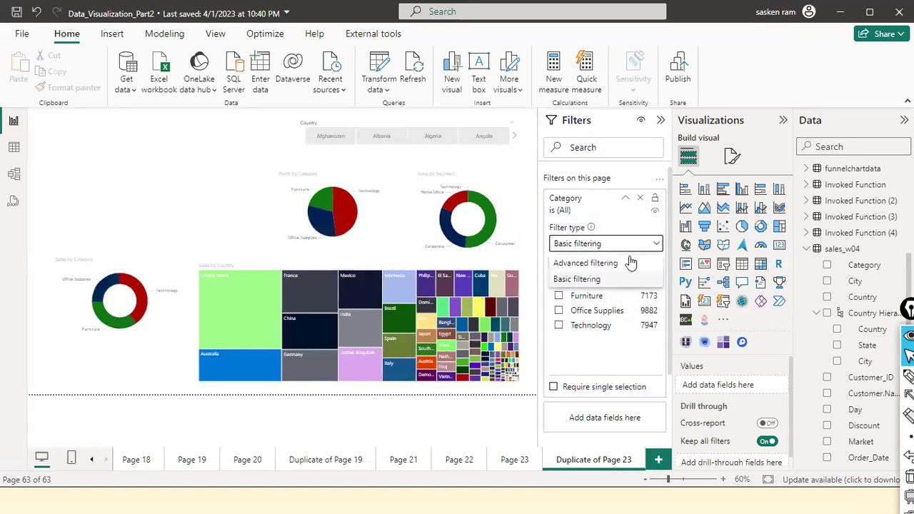
click(607, 278)
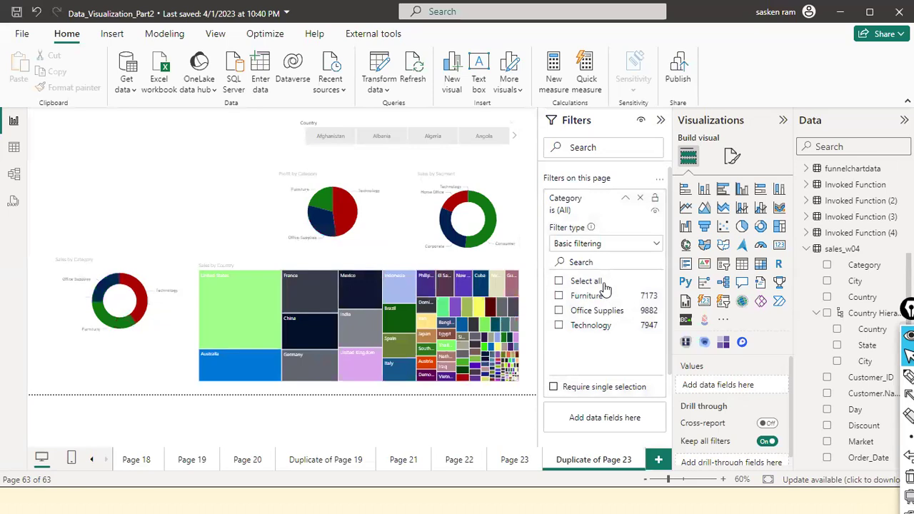
click(653, 247)
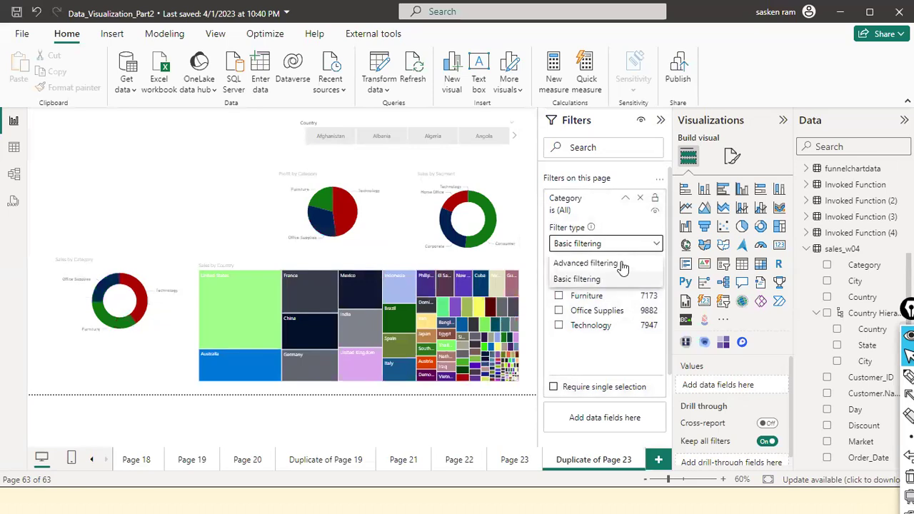
click(586, 264)
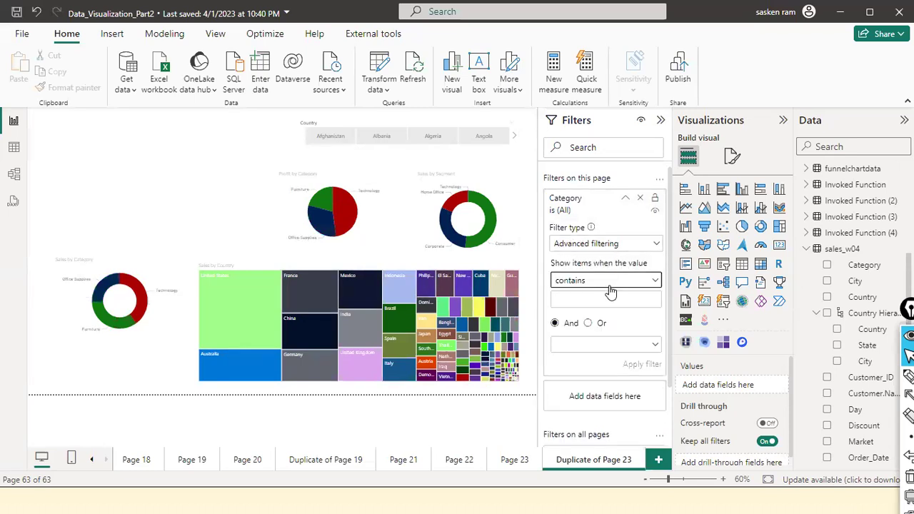
click(611, 284)
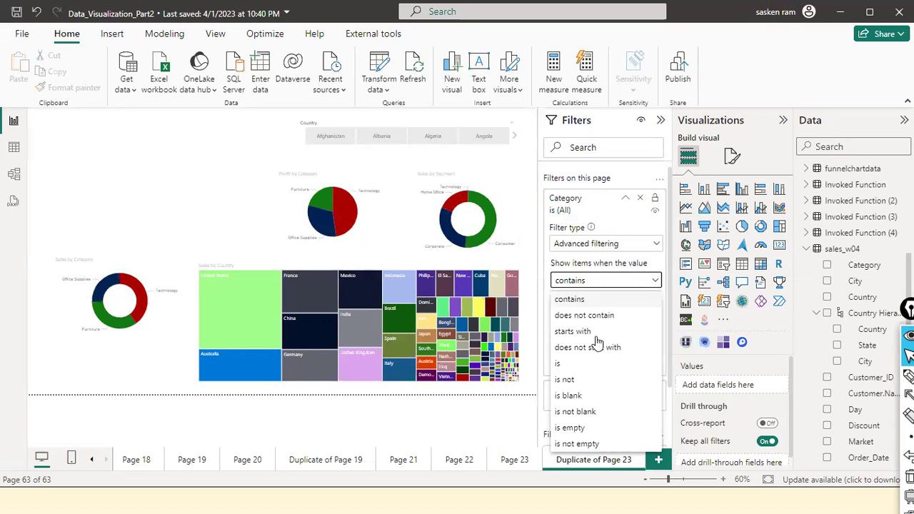
click(620, 303)
click(621, 301)
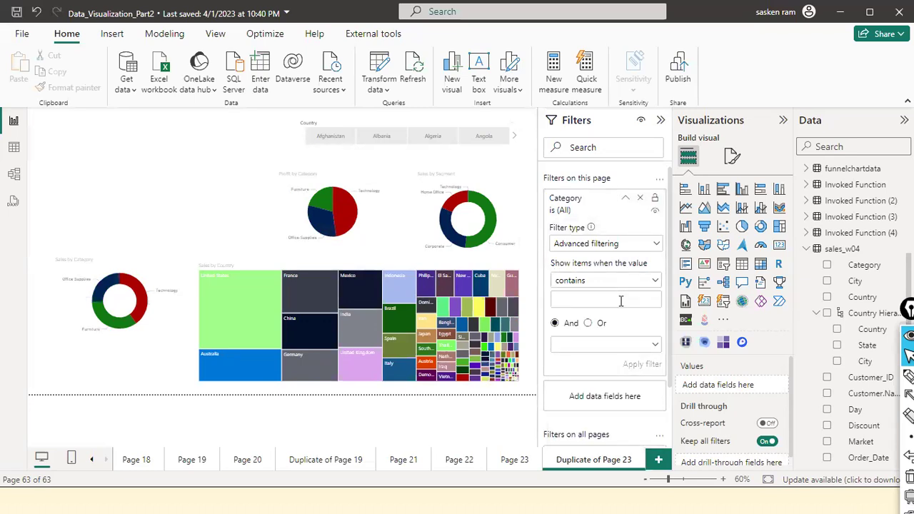
text(Technology)
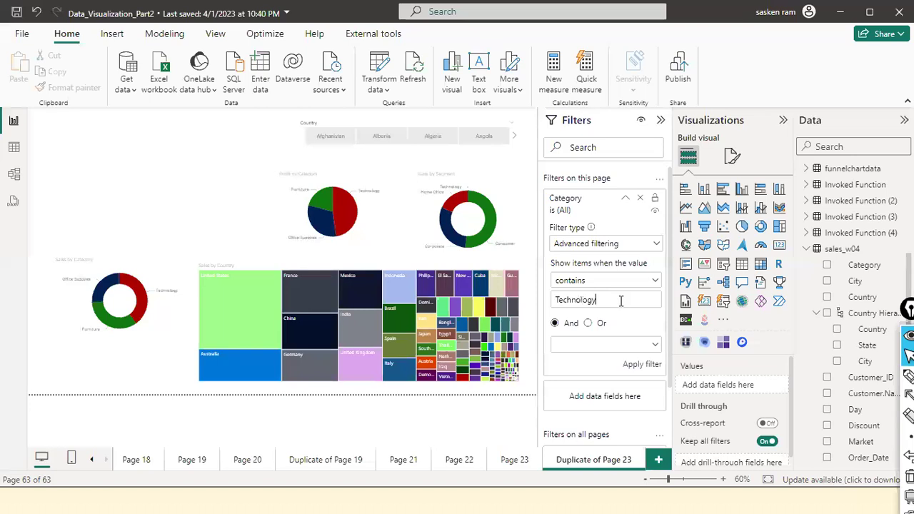
Add a second Category condition, contains "Furniure", joined with Or, and apply the page filter.
click(589, 324)
click(596, 345)
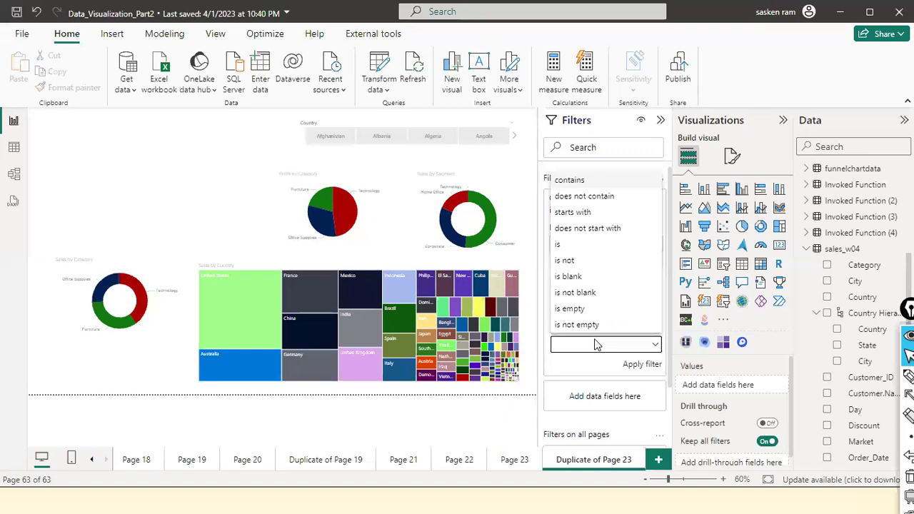
click(576, 368)
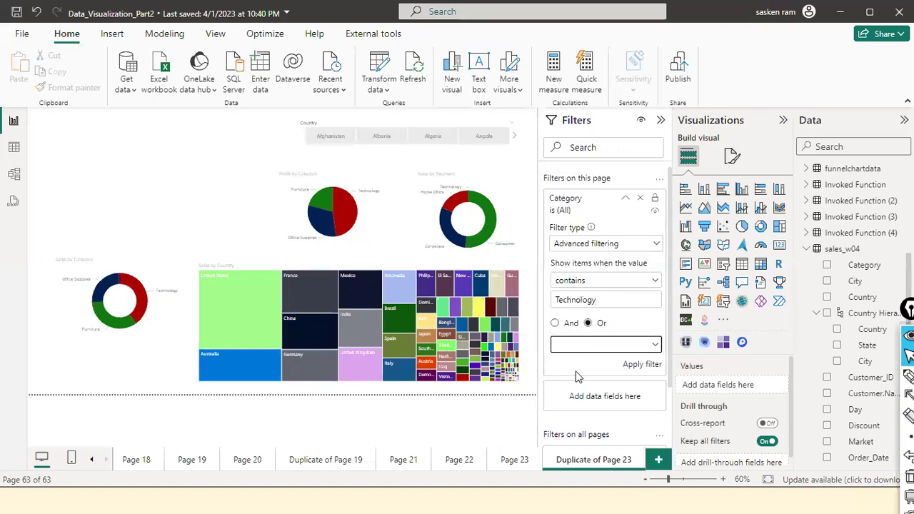
click(562, 323)
scroll(653, 337, down, 1)
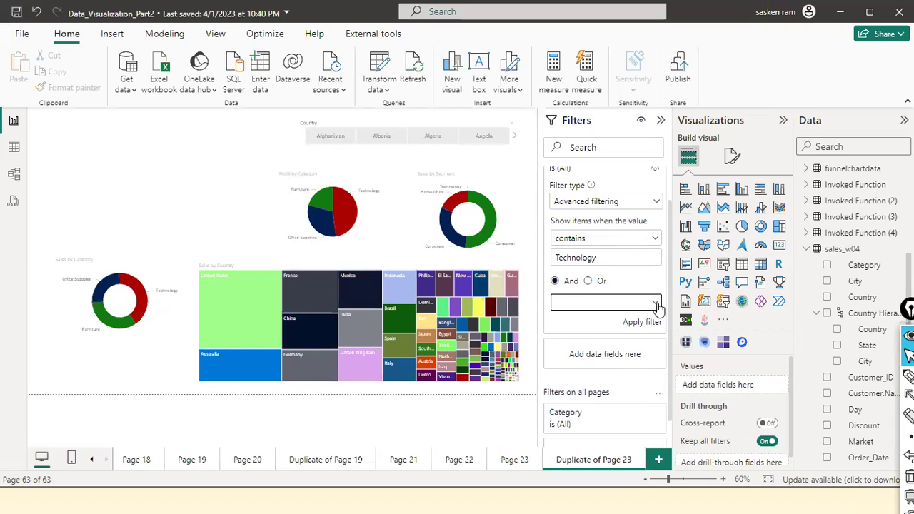
click(656, 305)
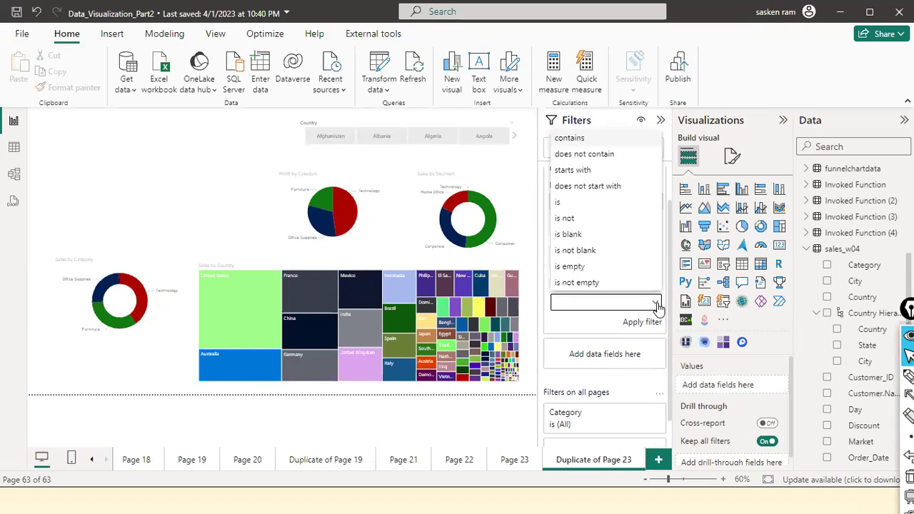
click(593, 140)
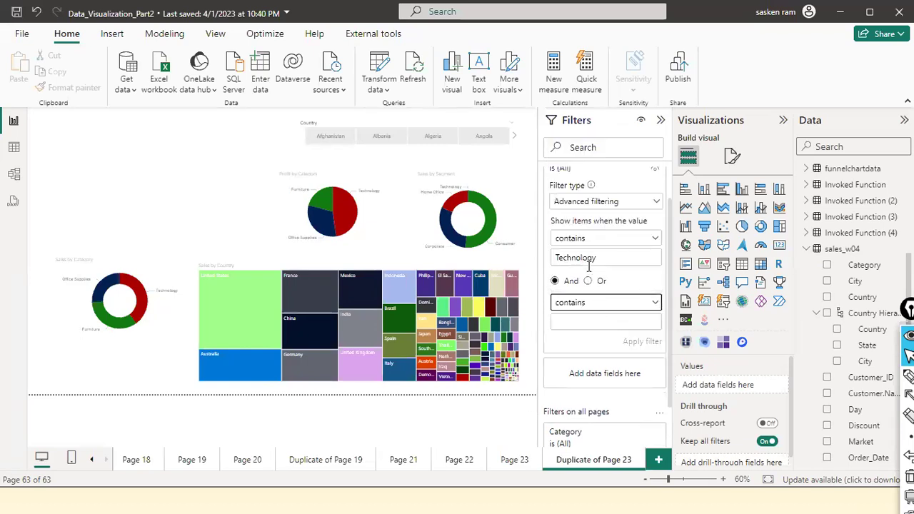
click(574, 320)
text(Furniure)
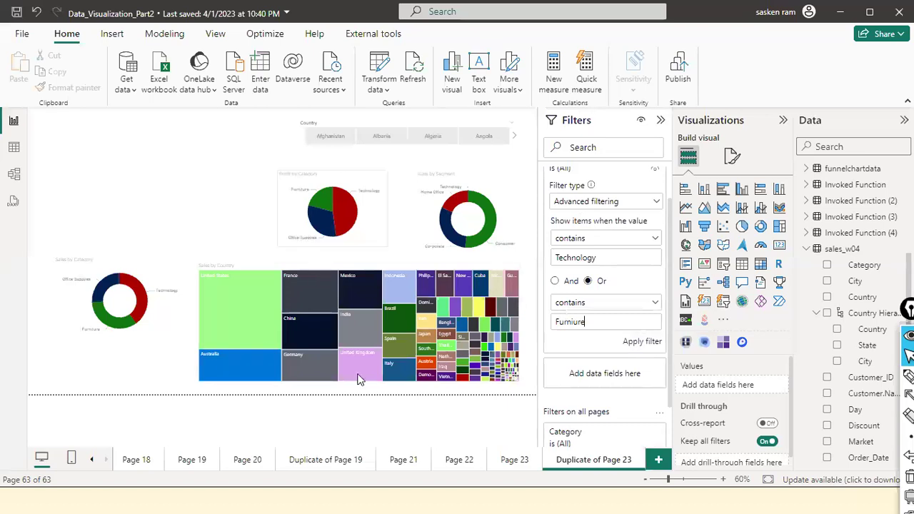
click(642, 341)
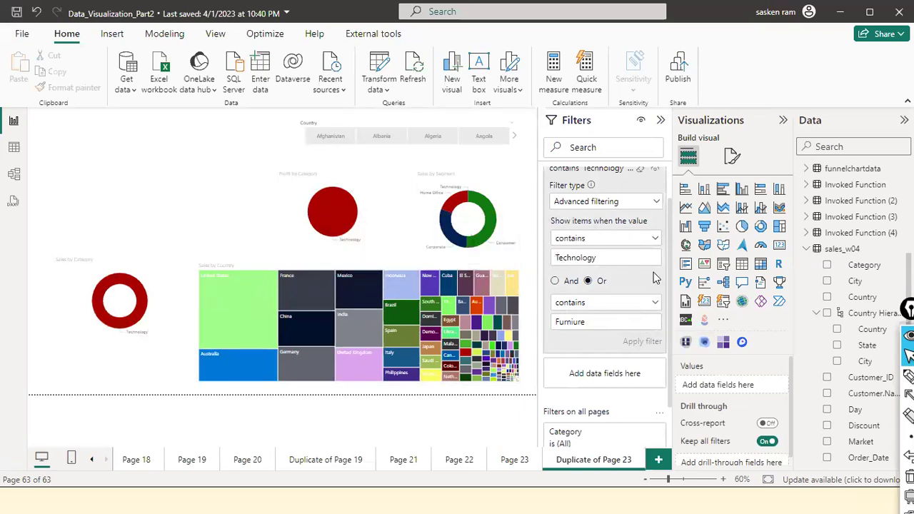
Try joining the two Category conditions with And, apply the page filter, and reapply it with Or.
scroll(649, 258, up, 1)
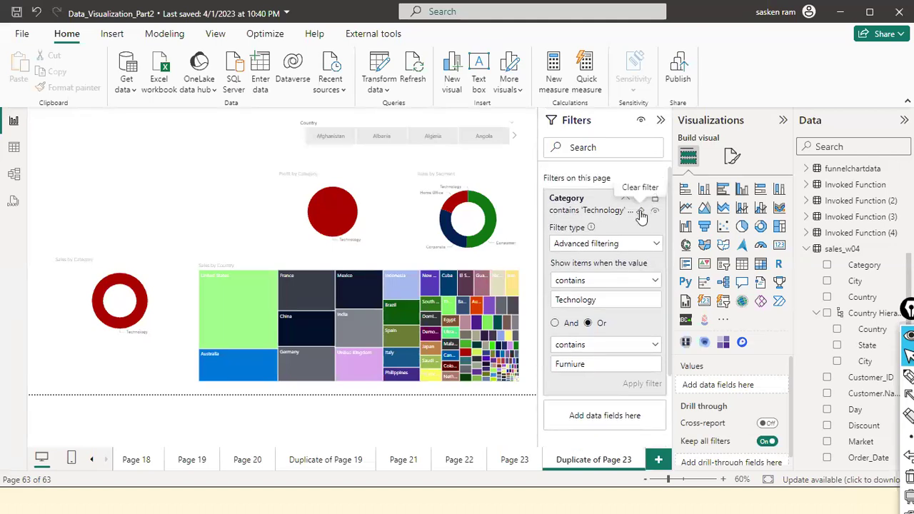
click(653, 248)
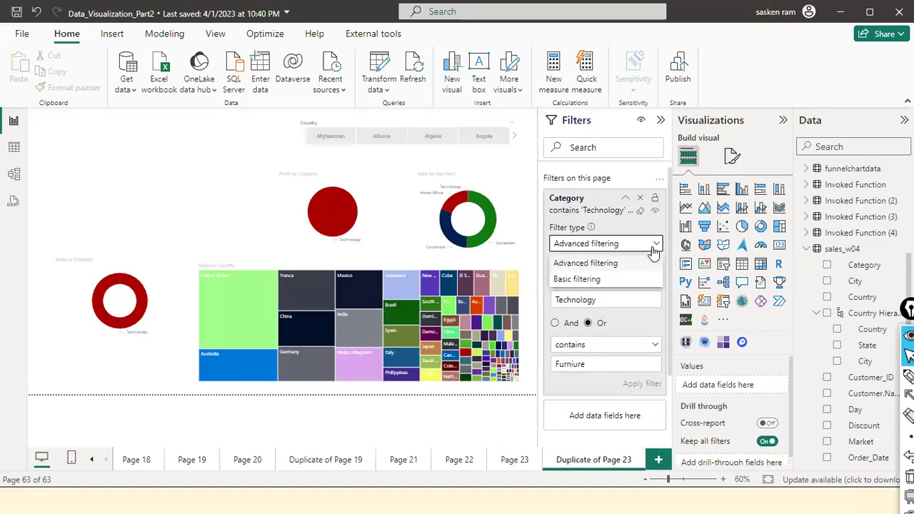
click(653, 250)
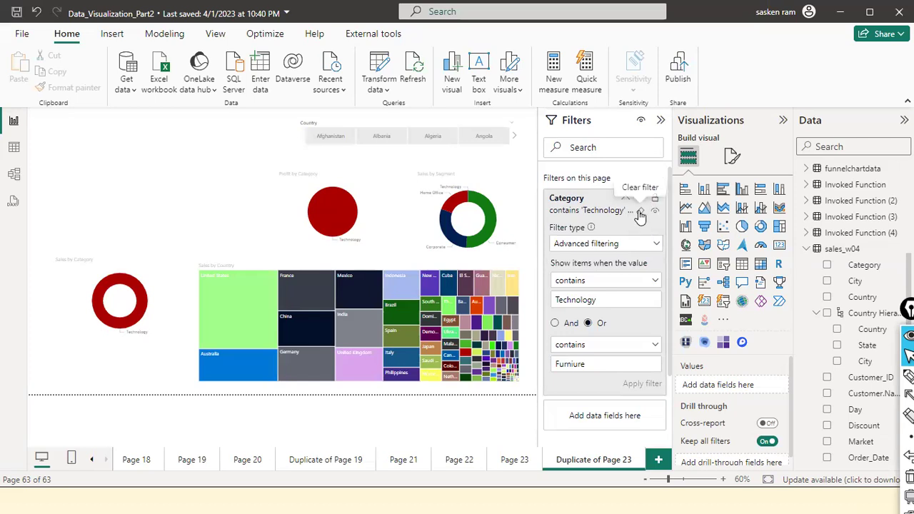
click(555, 324)
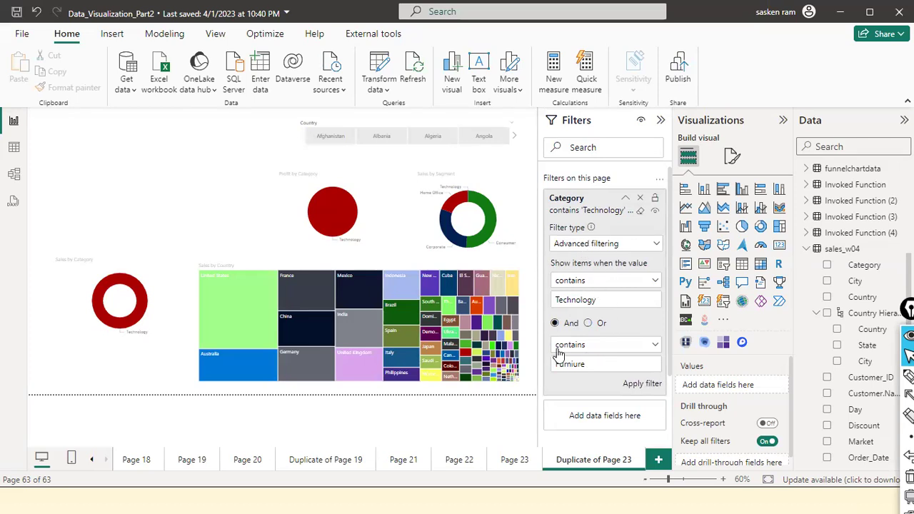
click(628, 385)
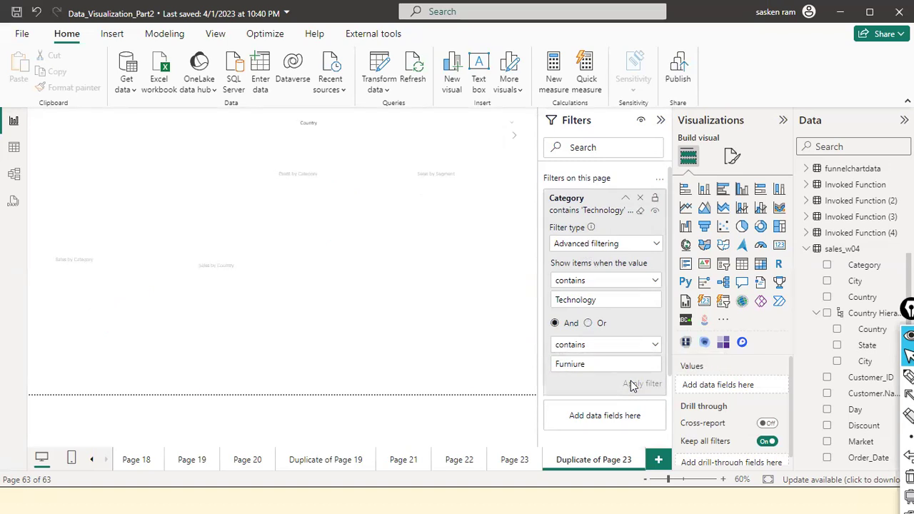
click(587, 323)
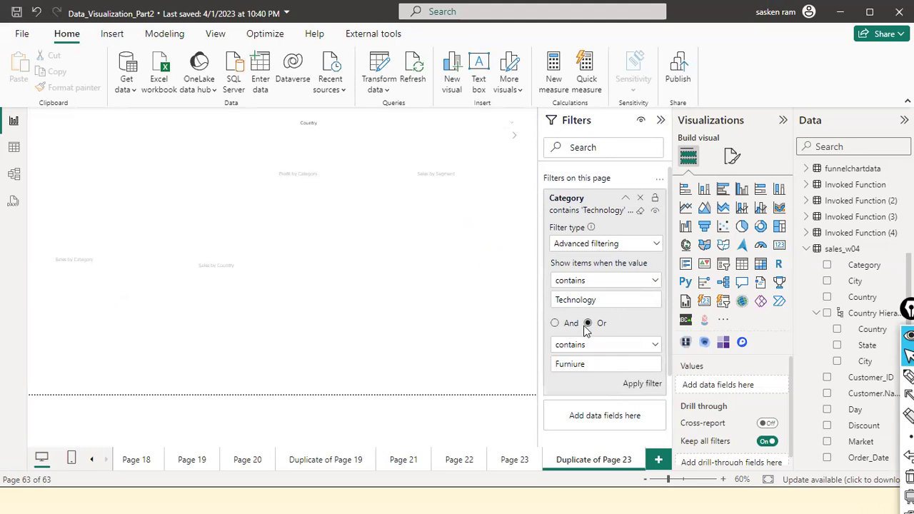
click(631, 383)
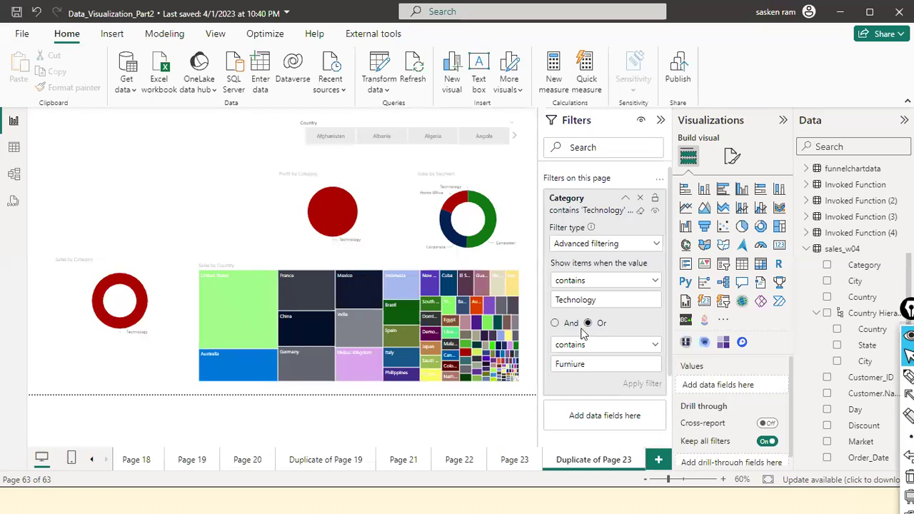
Change the first Category condition to does not contain "Technology", apply the page filter, and clear it.
click(656, 286)
click(658, 286)
click(635, 281)
click(605, 315)
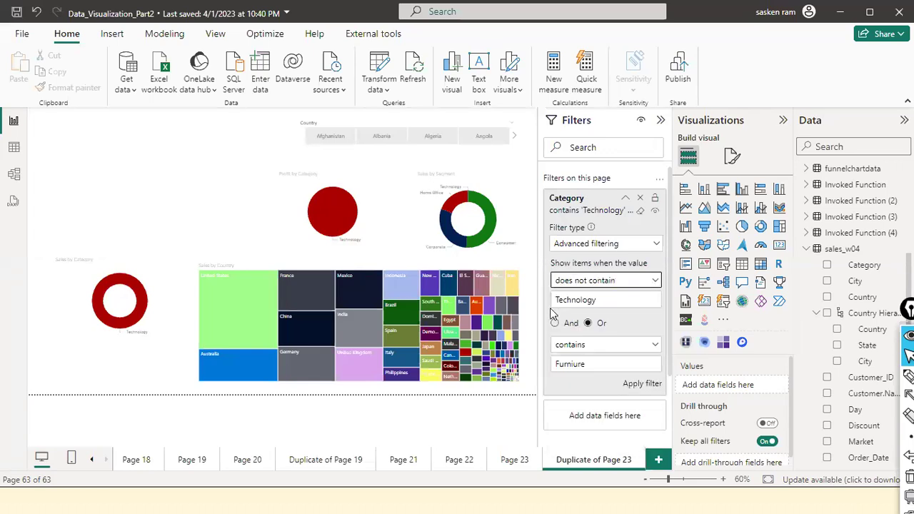
click(632, 385)
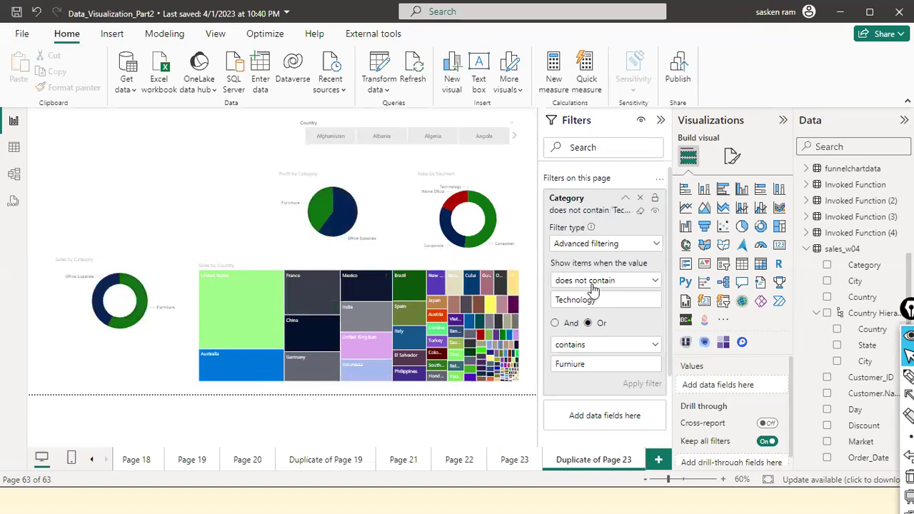
click(638, 213)
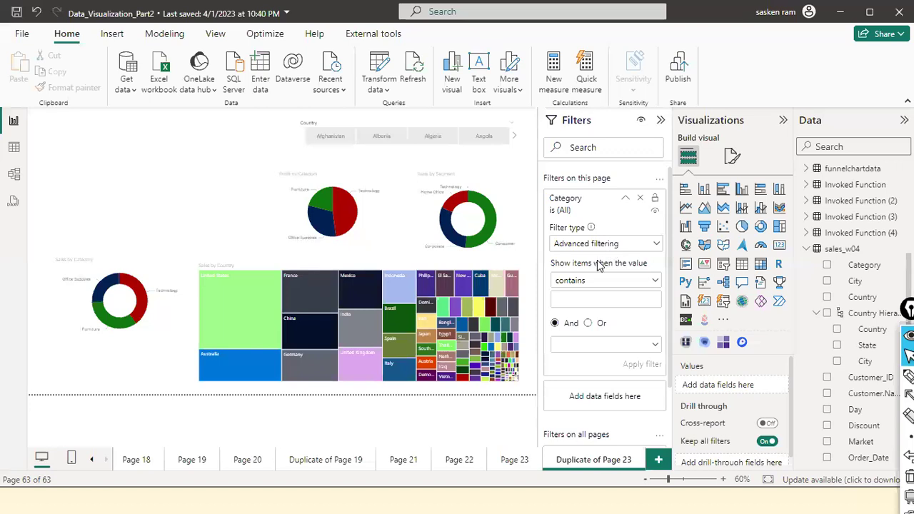
Add the Sales field of the sales_w04 table as a filter on this page.
scroll(599, 266, down, 2)
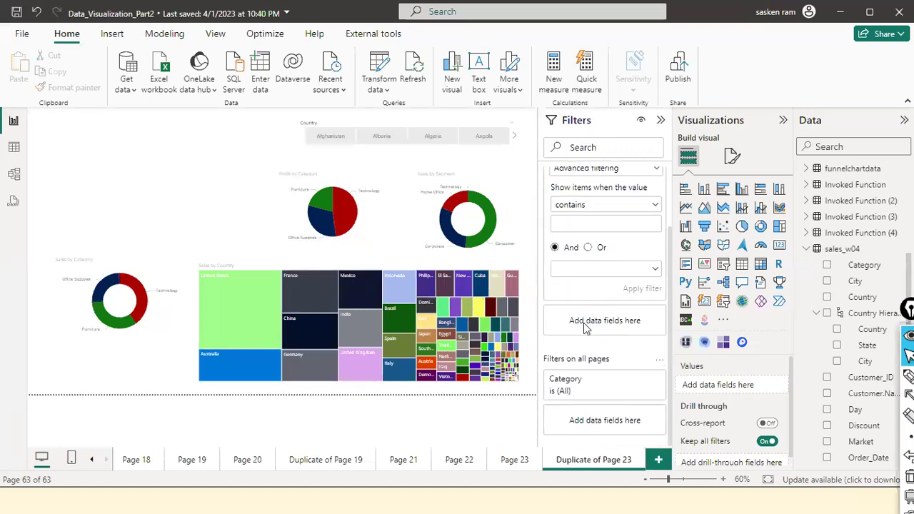
scroll(857, 357, down, 5)
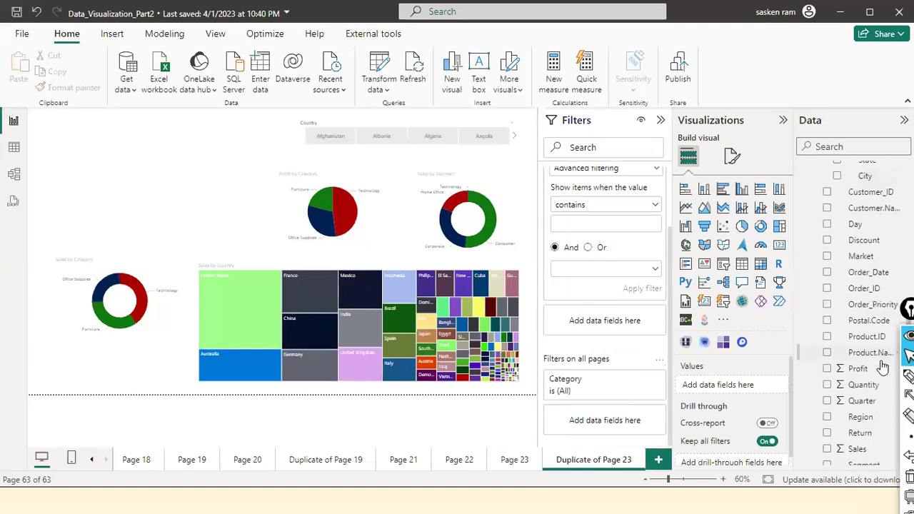
drag(861, 362, 600, 324)
scroll(593, 339, down, 1)
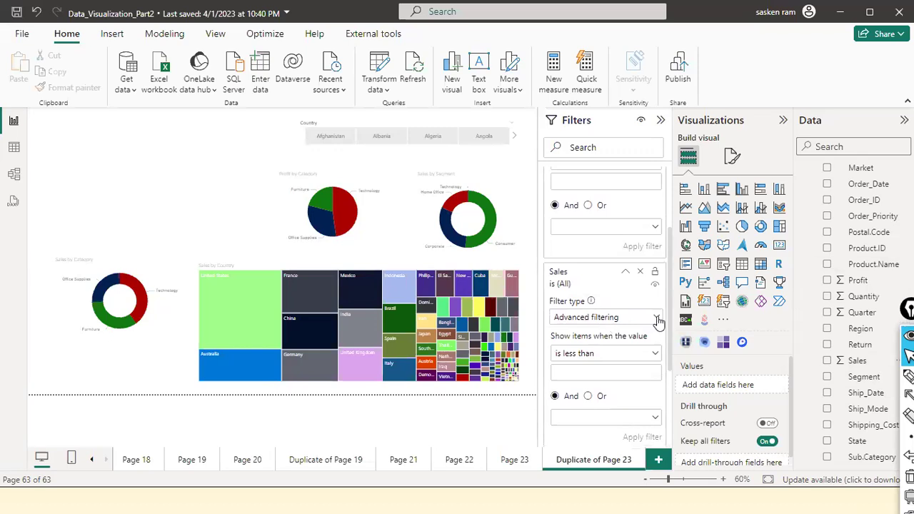
Examine the filter types and comparison conditions offered for Sales, and remove the Sales filter from the page.
click(657, 319)
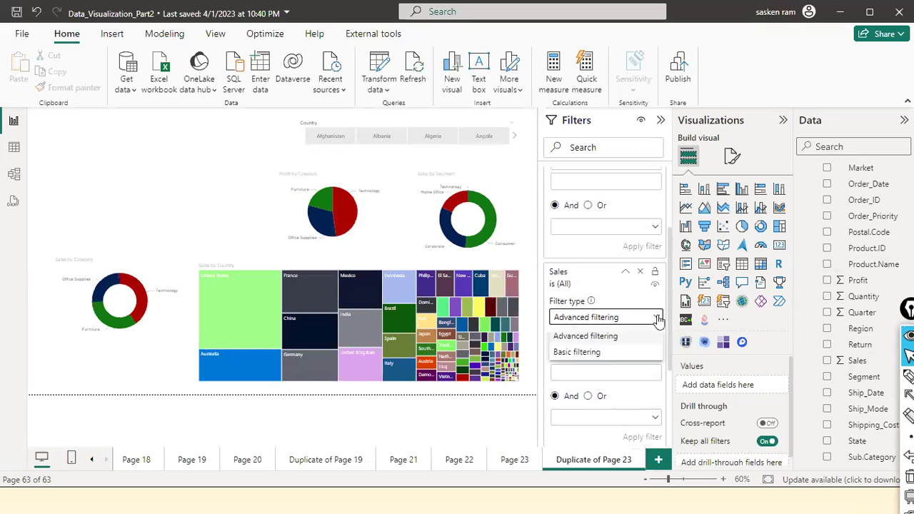
click(619, 335)
click(623, 357)
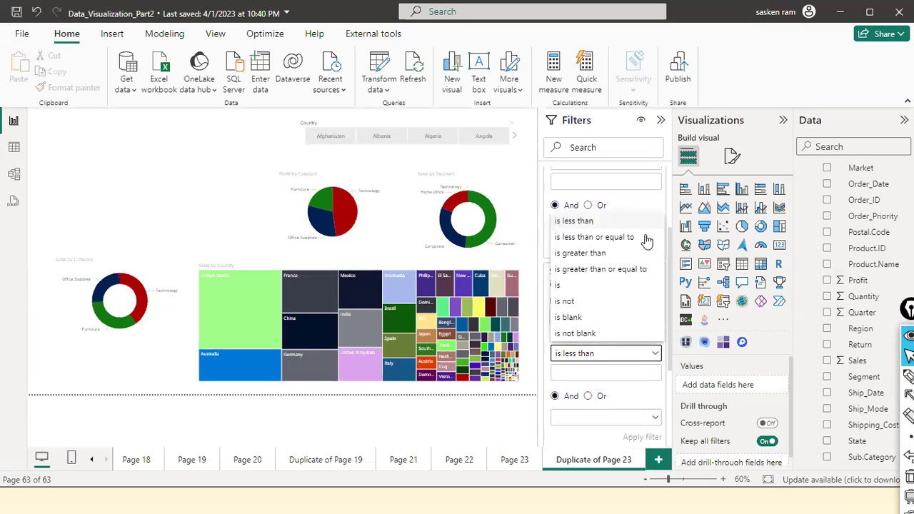
click(743, 126)
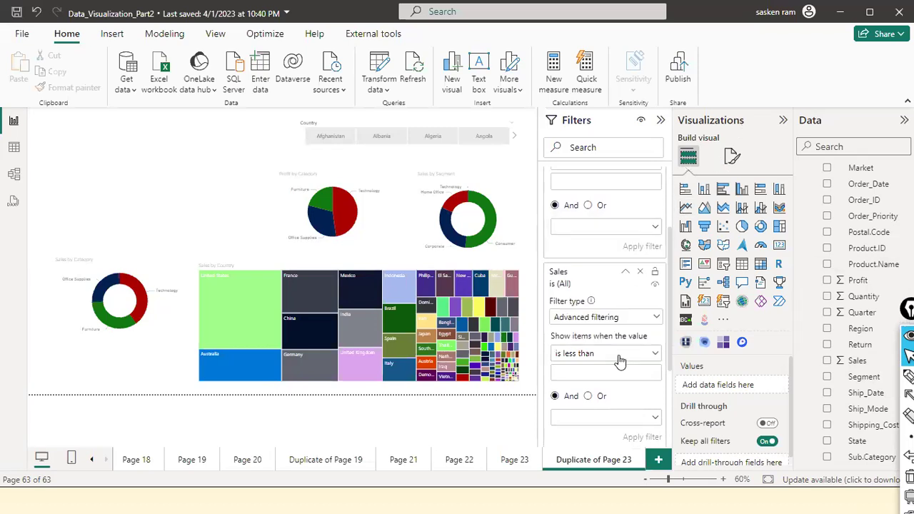
scroll(619, 360, down, 3)
scroll(618, 355, up, 2)
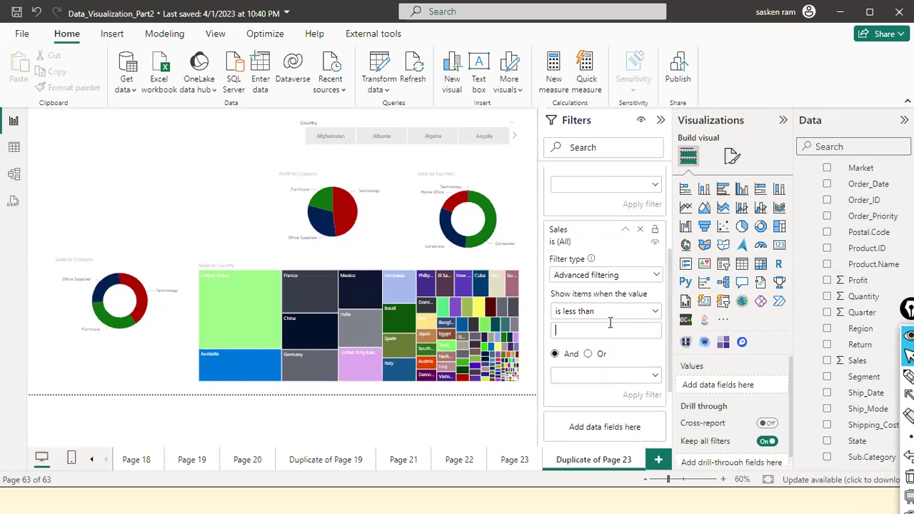
scroll(609, 323, down, 2)
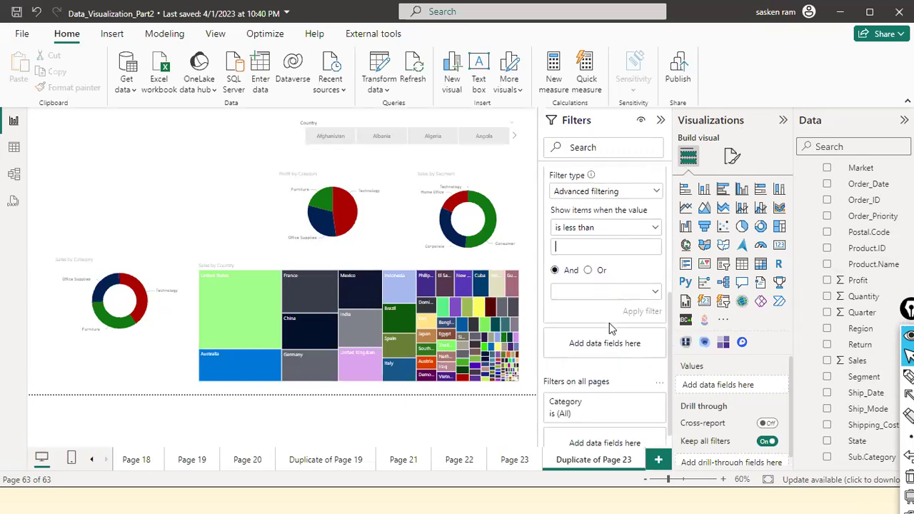
scroll(610, 323, up, 5)
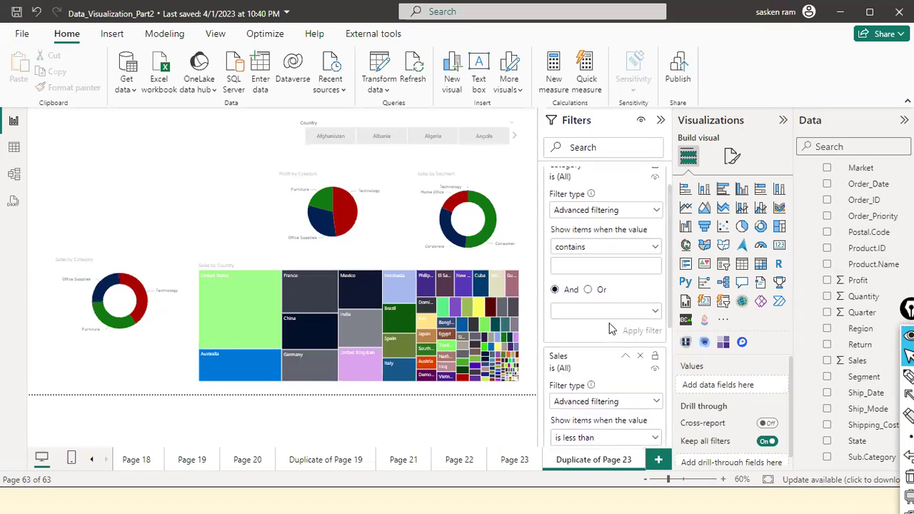
click(640, 356)
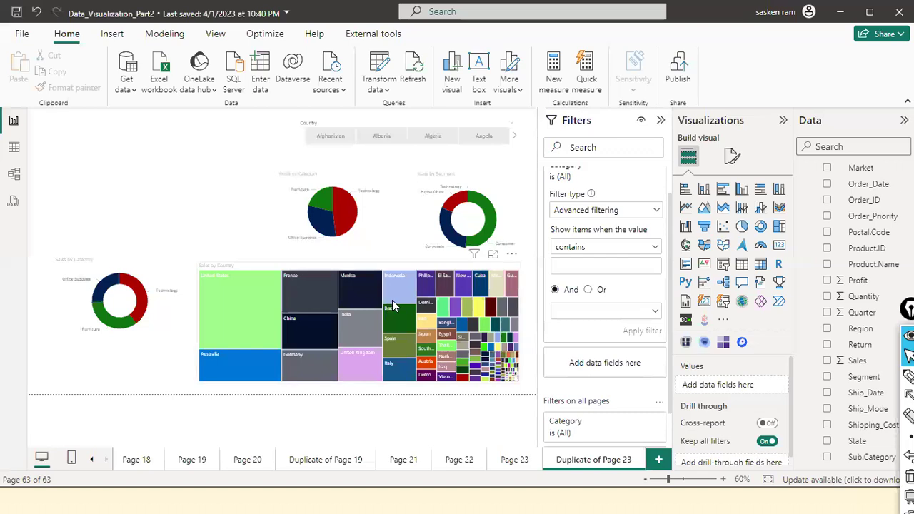
Set the Category page filter's type to Basic filtering.
scroll(640, 300, up, 1)
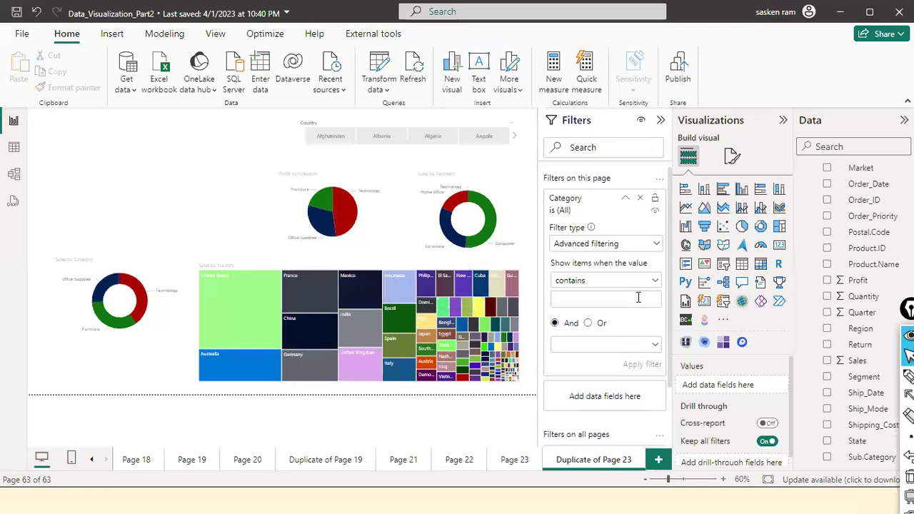
scroll(639, 299, down, 2)
scroll(637, 297, up, 2)
click(647, 247)
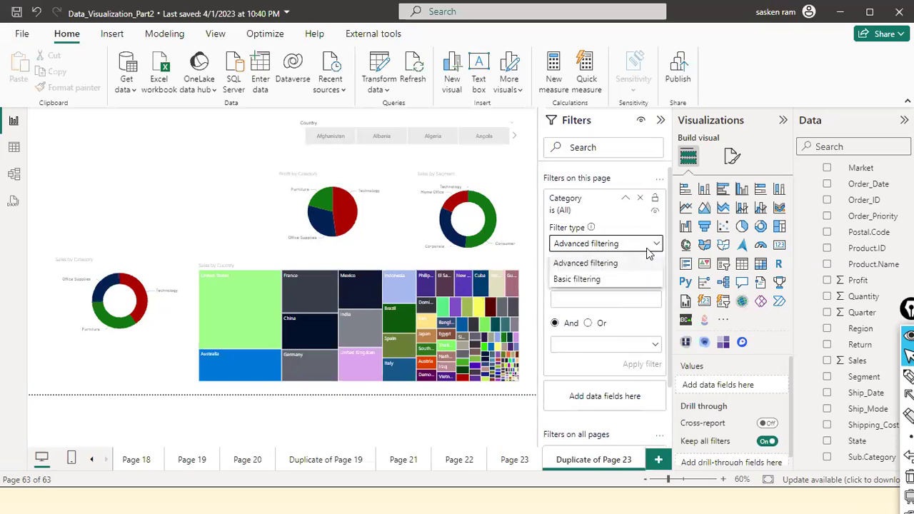
click(606, 279)
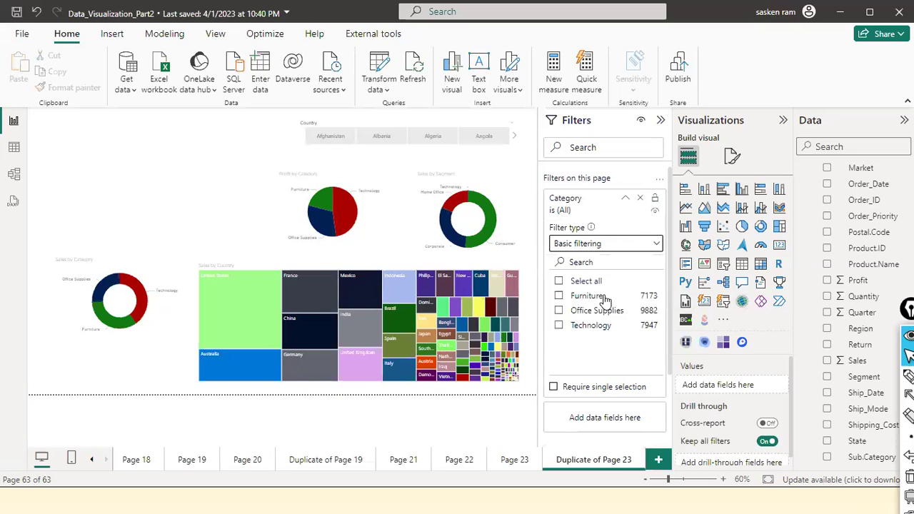
Require single selection in the Category page filter and choose Office Supplies, Technology and Furniture one after another.
scroll(618, 312, down, 3)
scroll(619, 312, up, 1)
scroll(618, 312, down, 1)
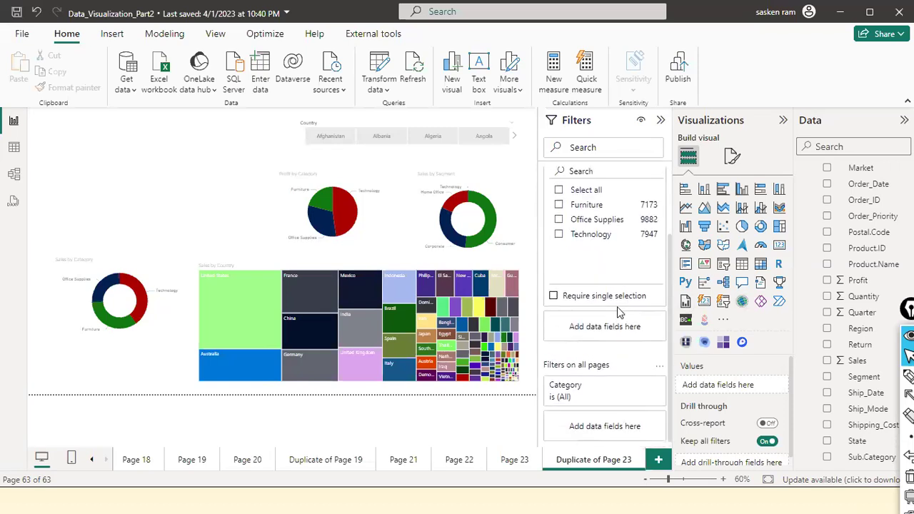
click(553, 291)
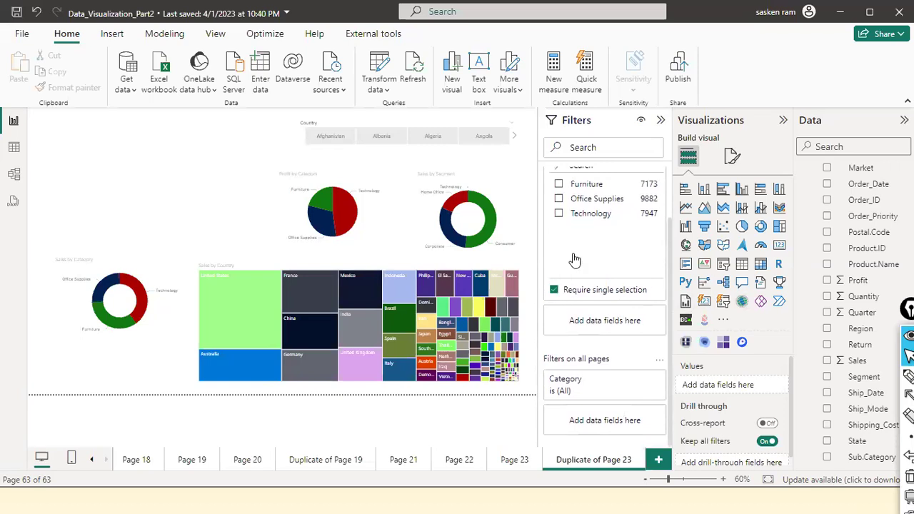
click(558, 200)
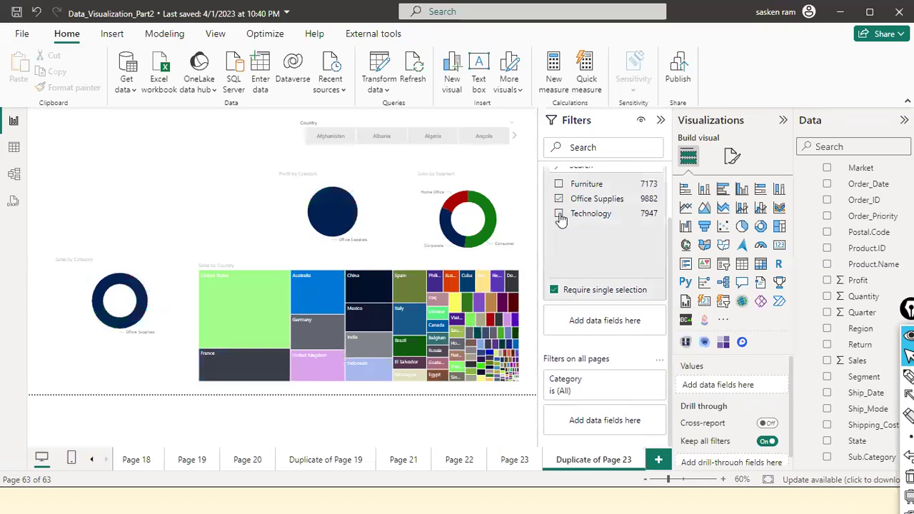
click(559, 213)
click(559, 184)
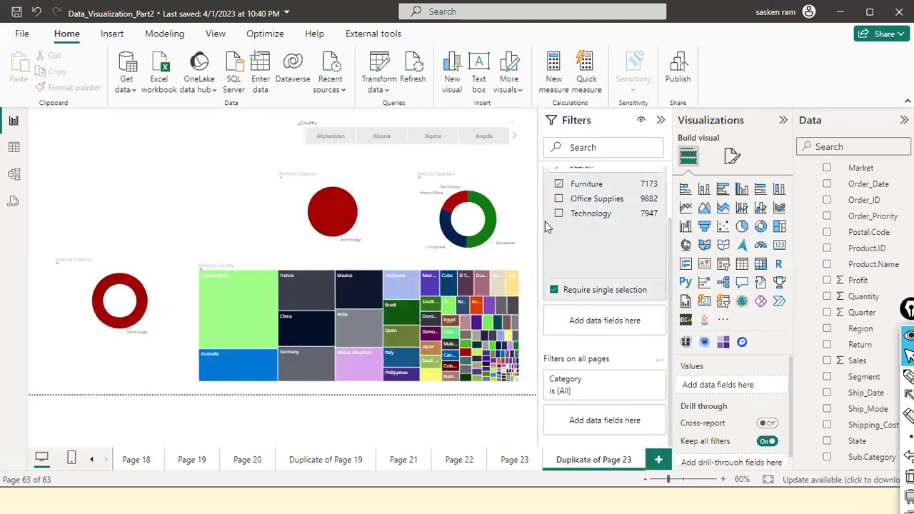
Turn off the single selection requirement in the Category page filter.
click(554, 289)
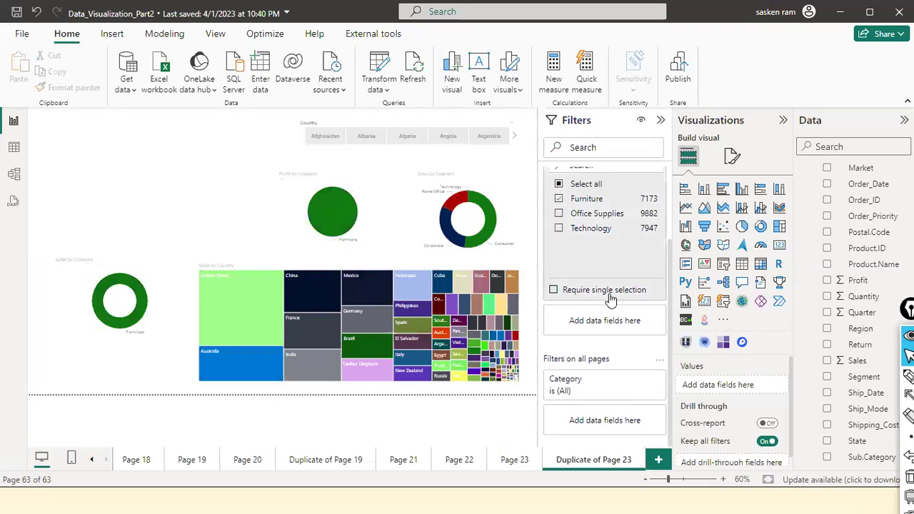
scroll(593, 318, up, 3)
scroll(596, 314, down, 2)
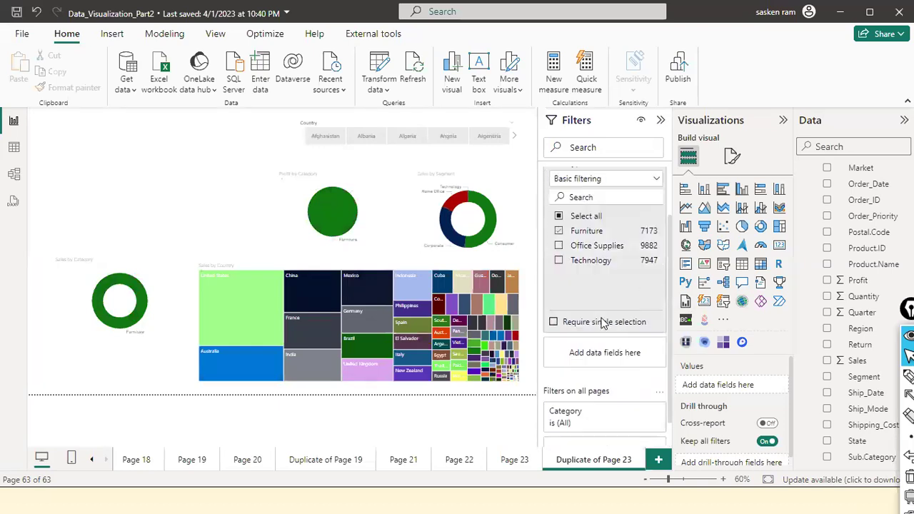
scroll(604, 323, down, 1)
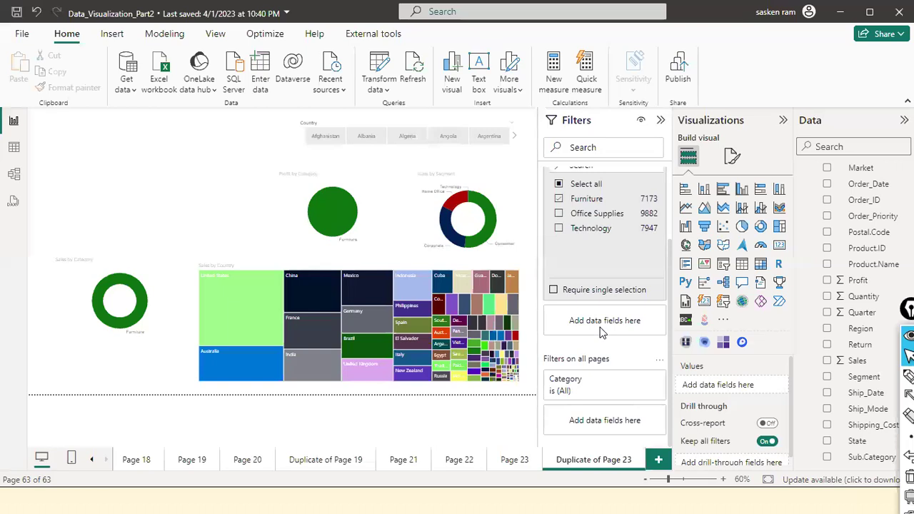
Add the Sales field of the sales_w04 table to the page filters again, below Category.
scroll(604, 326, up, 3)
scroll(602, 334, down, 3)
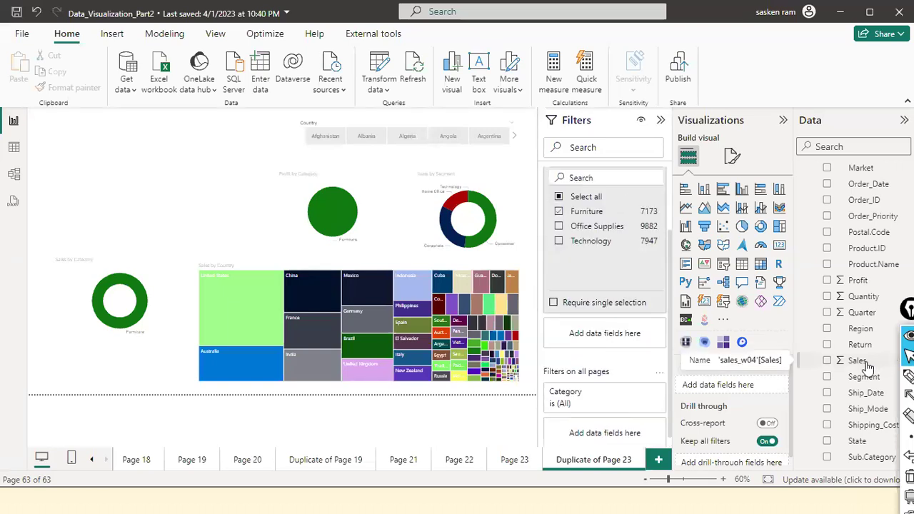
drag(868, 368, 626, 340)
scroll(627, 340, down, 3)
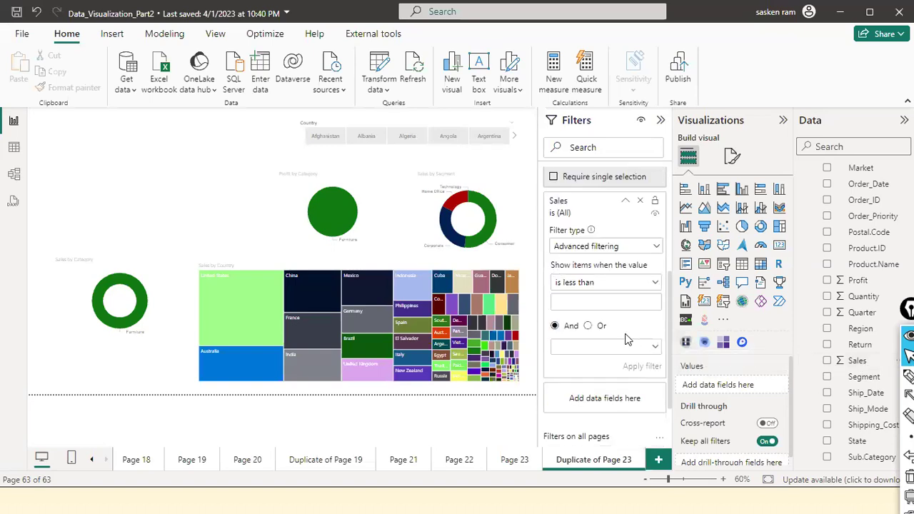
Examine the filter types and comparison operators offered by the Sales page filter.
scroll(627, 341, down, 1)
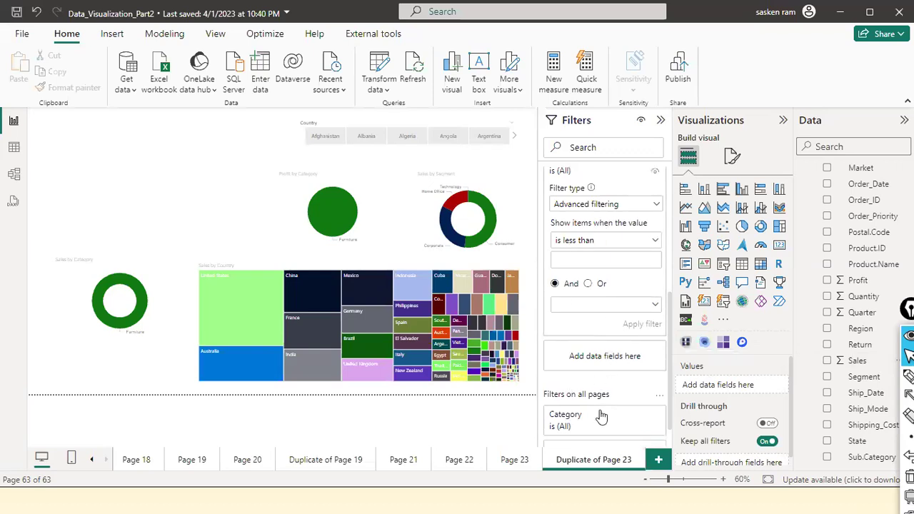
scroll(620, 318, up, 1)
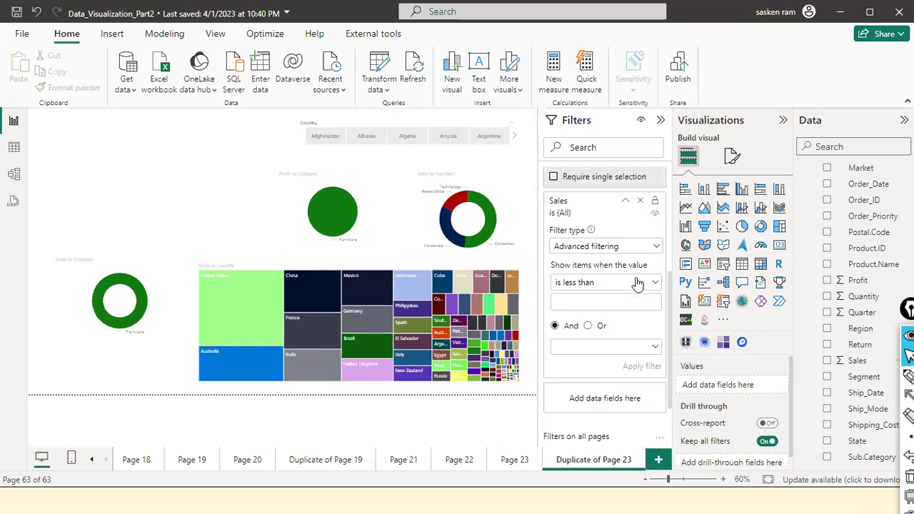
click(656, 246)
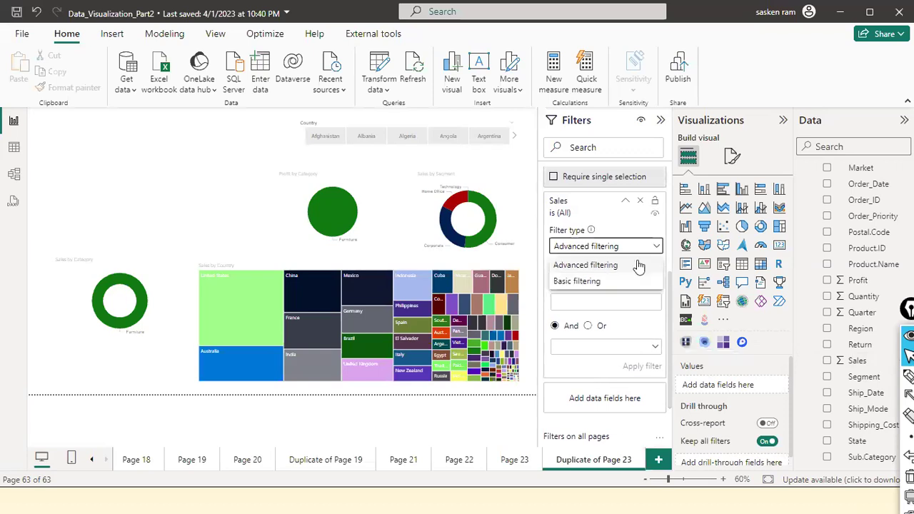
click(625, 317)
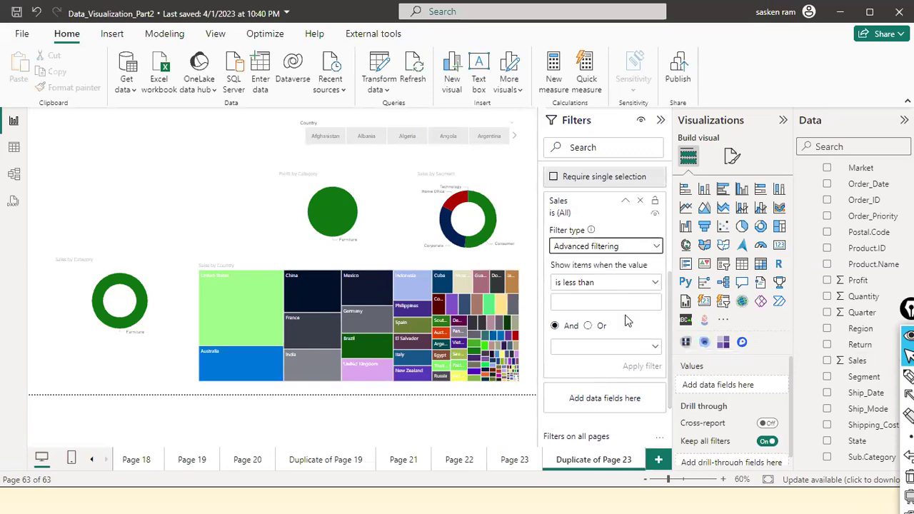
click(651, 286)
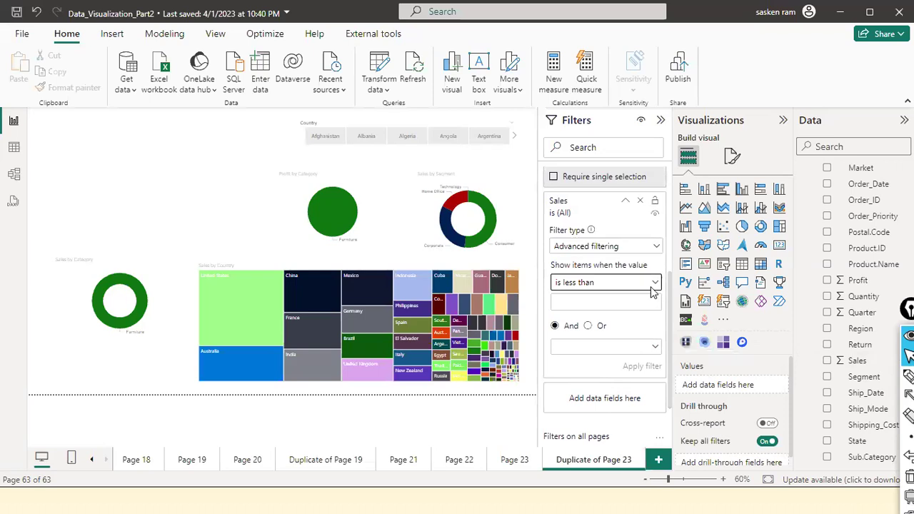
click(652, 287)
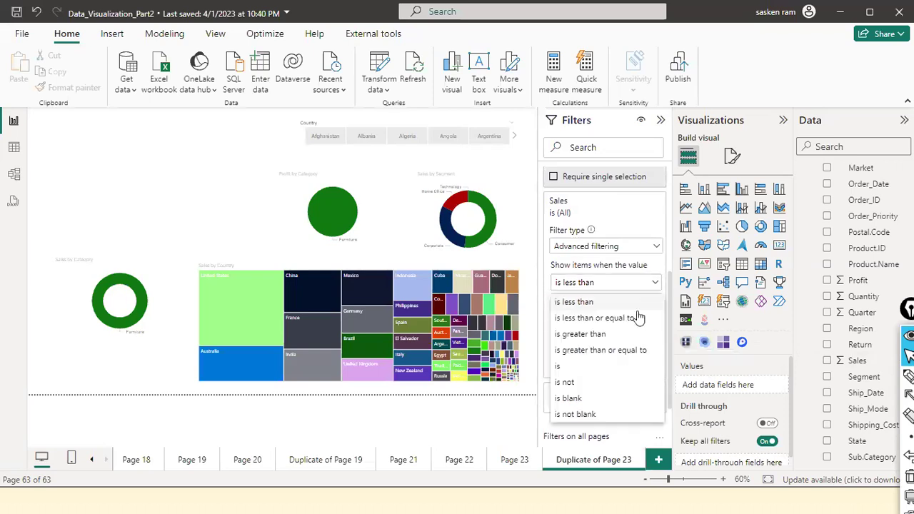
click(646, 245)
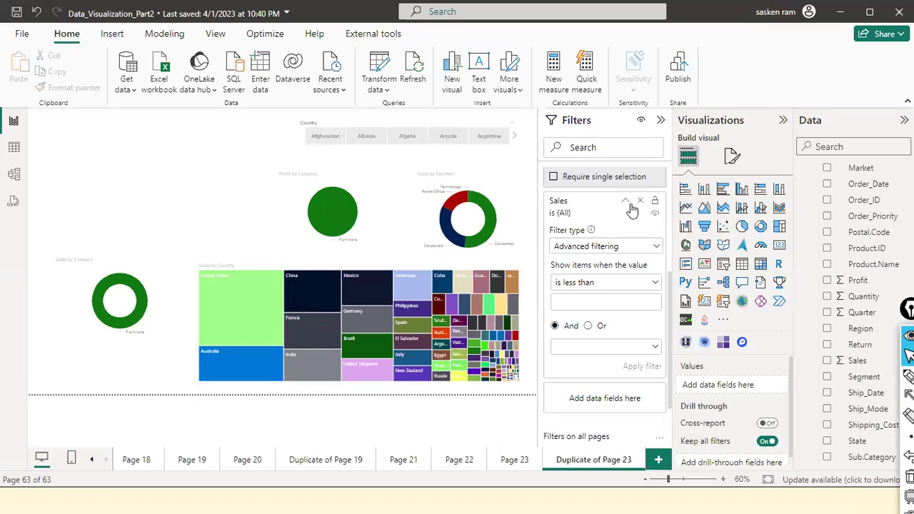
Remove the Sales filter from the page filters, and deselect Furniture in the Category filter and remove it too.
click(640, 200)
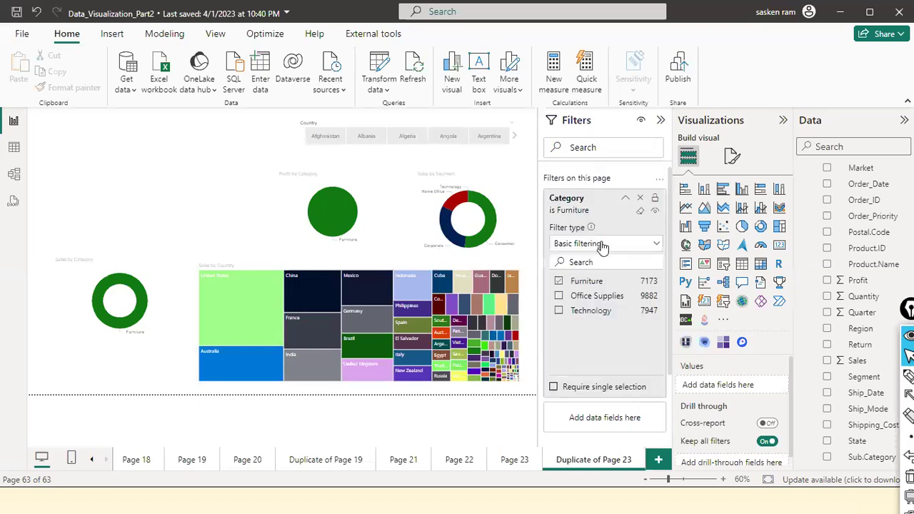
click(559, 282)
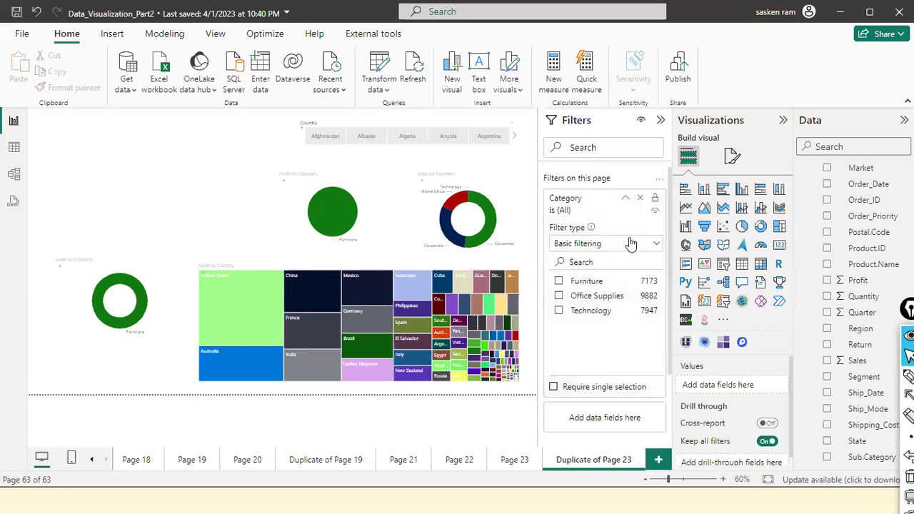
click(640, 199)
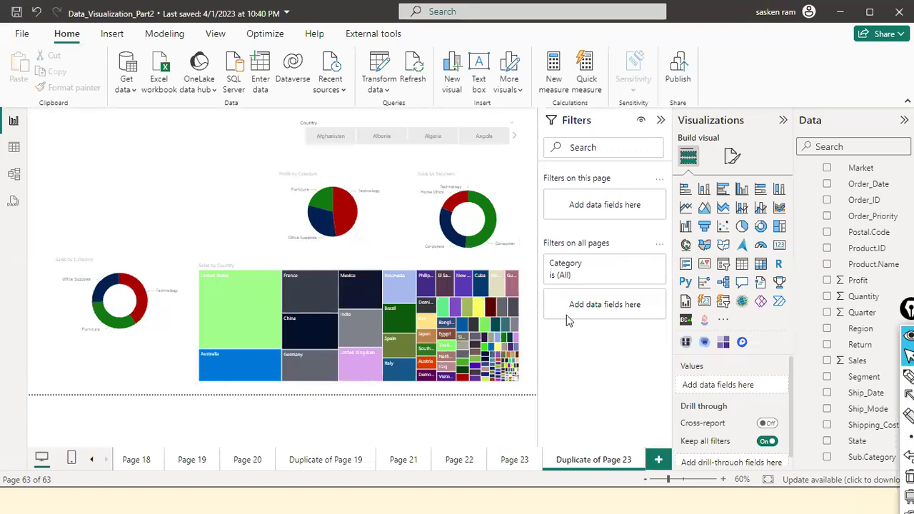
Filter the Sales by Category donut chart to Furniture and Technology with its visual-level Category filter.
click(127, 267)
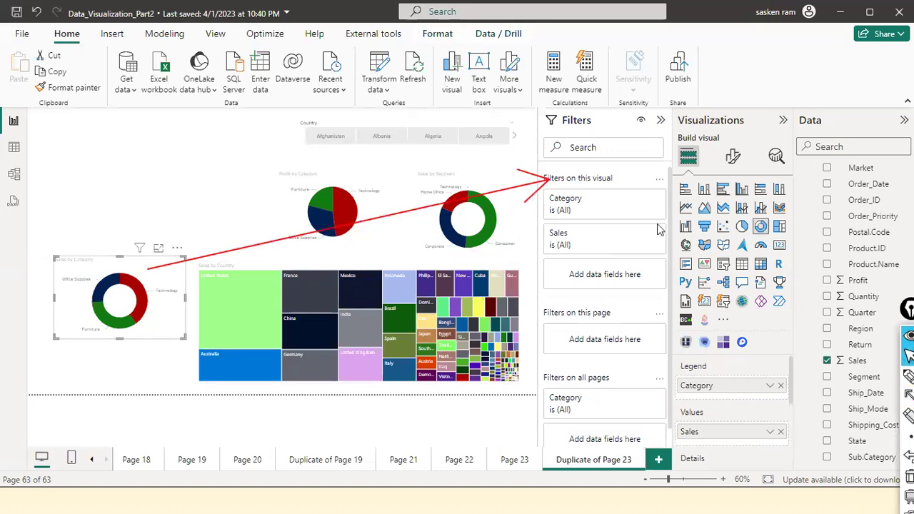
click(590, 207)
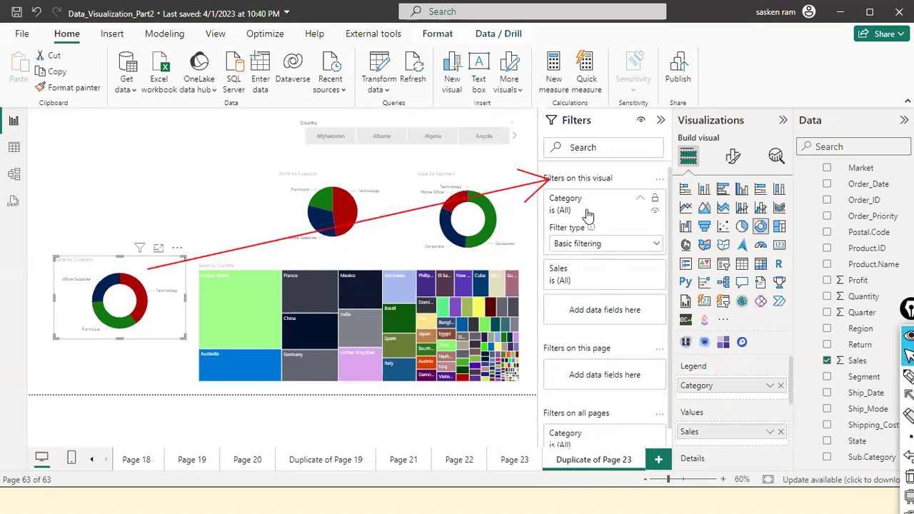
click(587, 297)
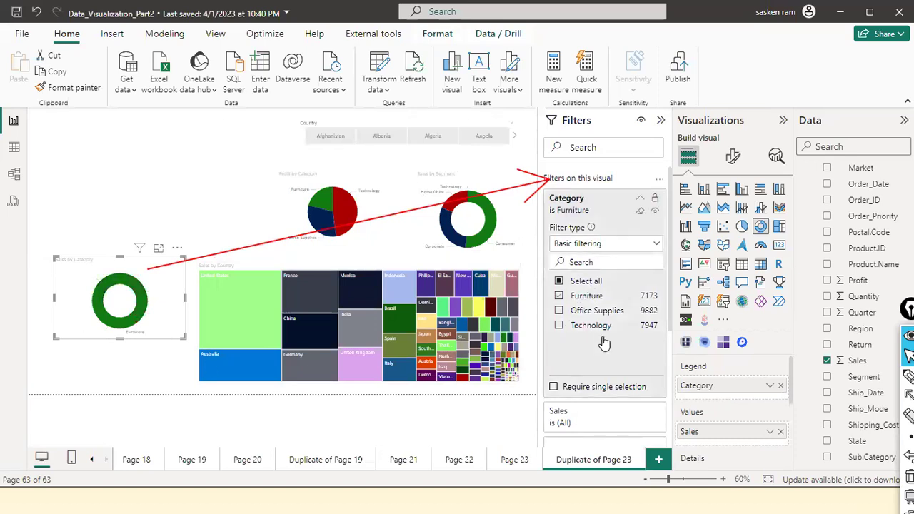
click(559, 326)
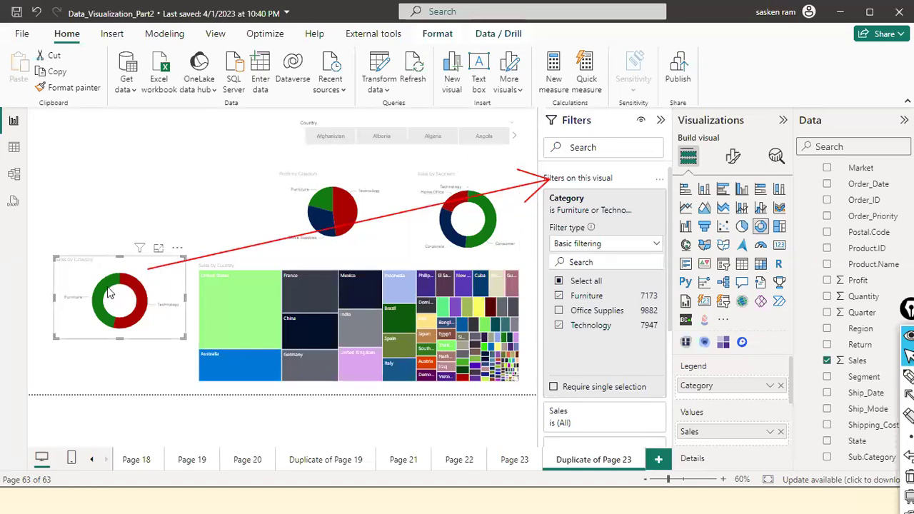
Set the filter type of the donut chart's visual-level Category filter to Top N without entering an item count.
click(658, 244)
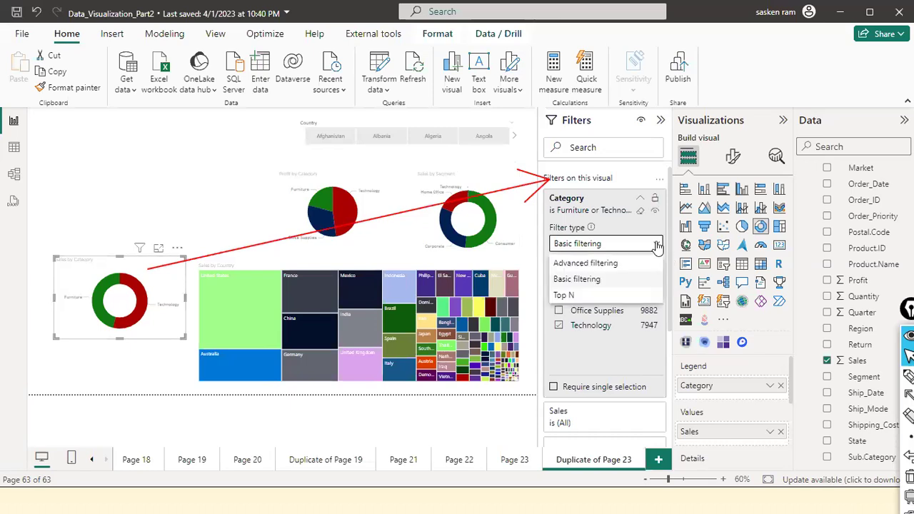
click(563, 296)
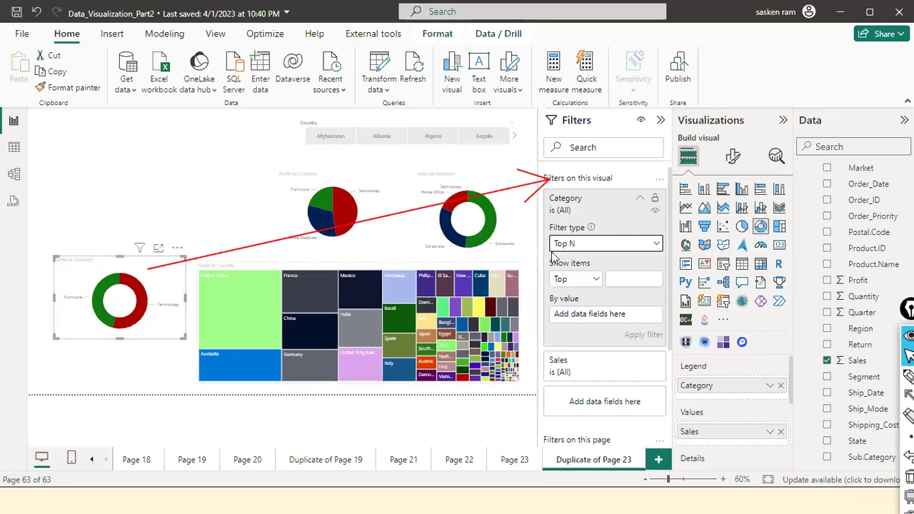
click(613, 277)
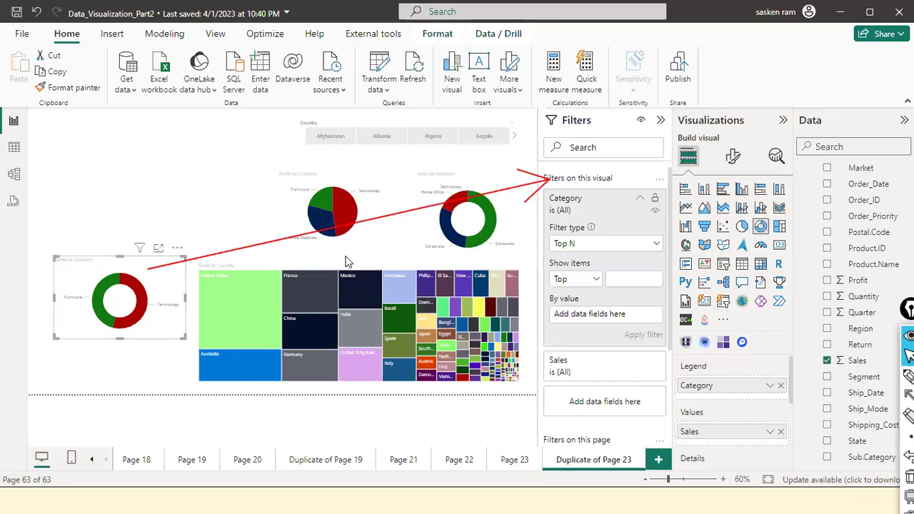
click(250, 250)
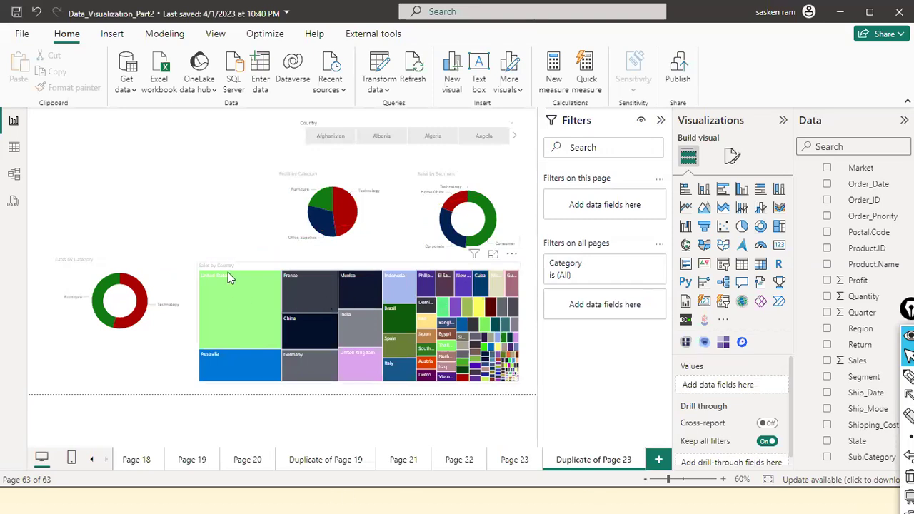
Select all countries in the visual-level Country filter of the Sales by Country treemap.
click(275, 312)
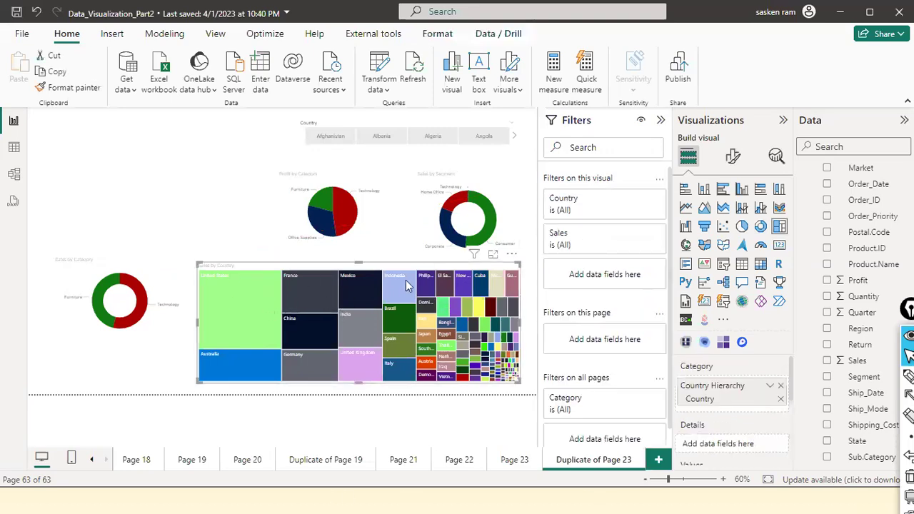
click(642, 200)
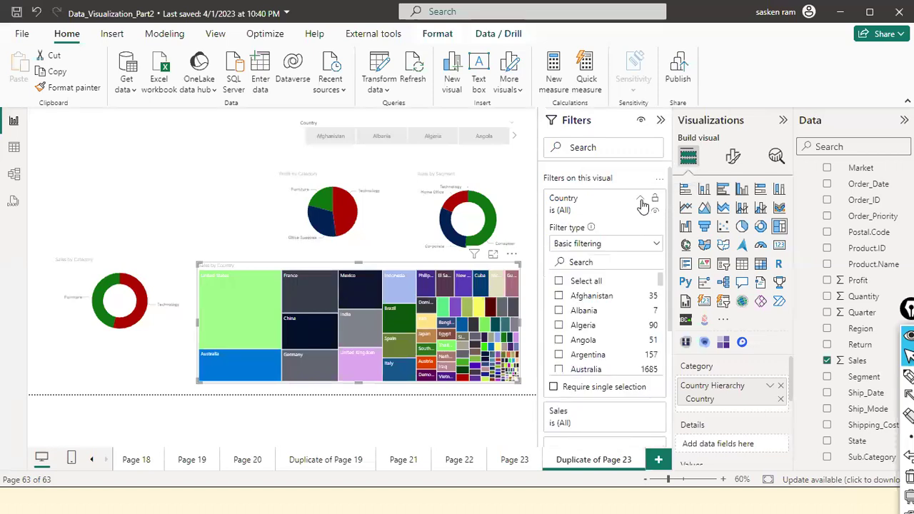
click(560, 281)
click(657, 244)
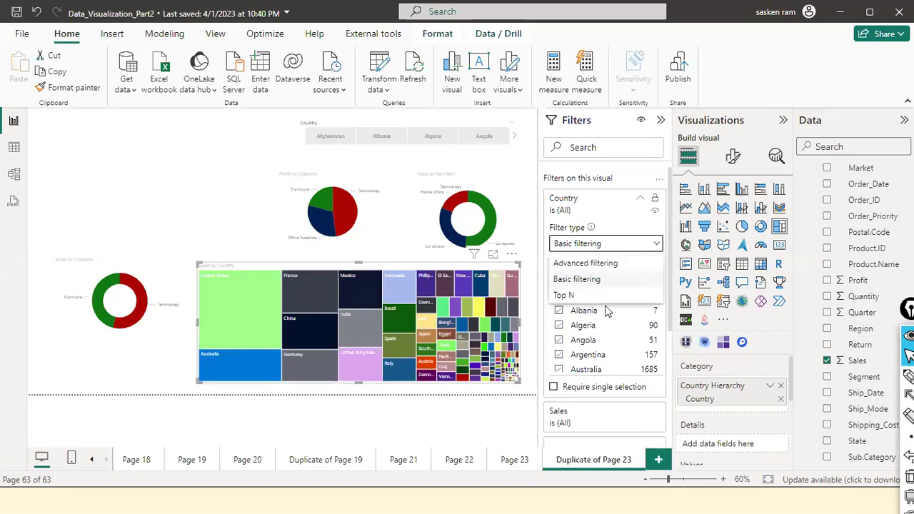
click(614, 358)
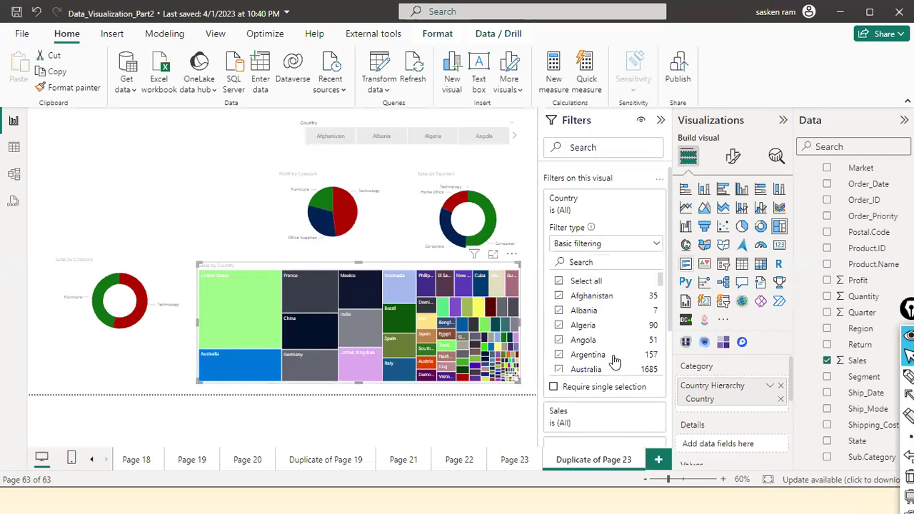
Filter the treemap's Country field with Top N to the top 10 by the sum of Sales and apply it.
click(635, 245)
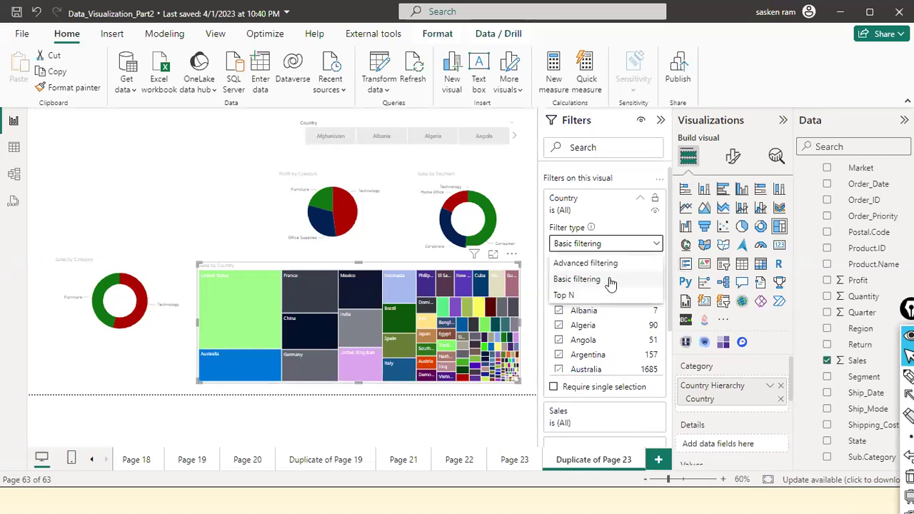
click(661, 294)
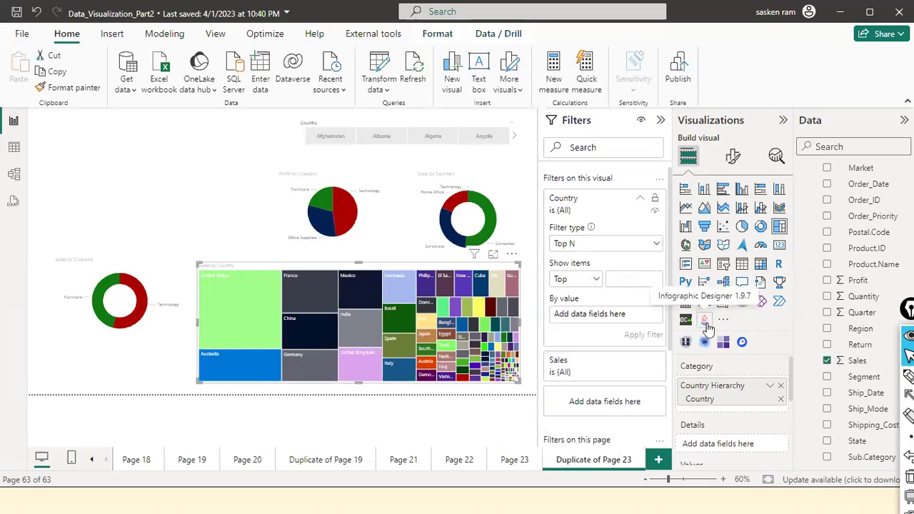
text(10)
drag(857, 361, 606, 321)
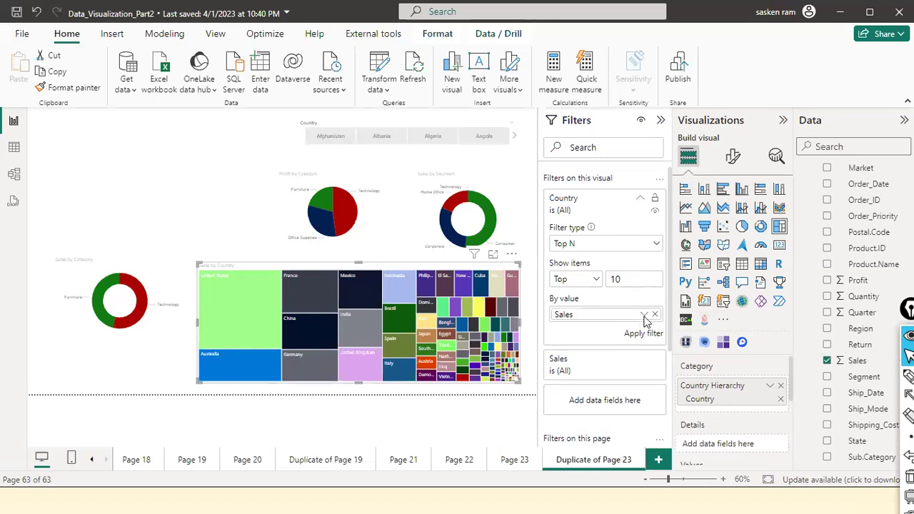
click(644, 316)
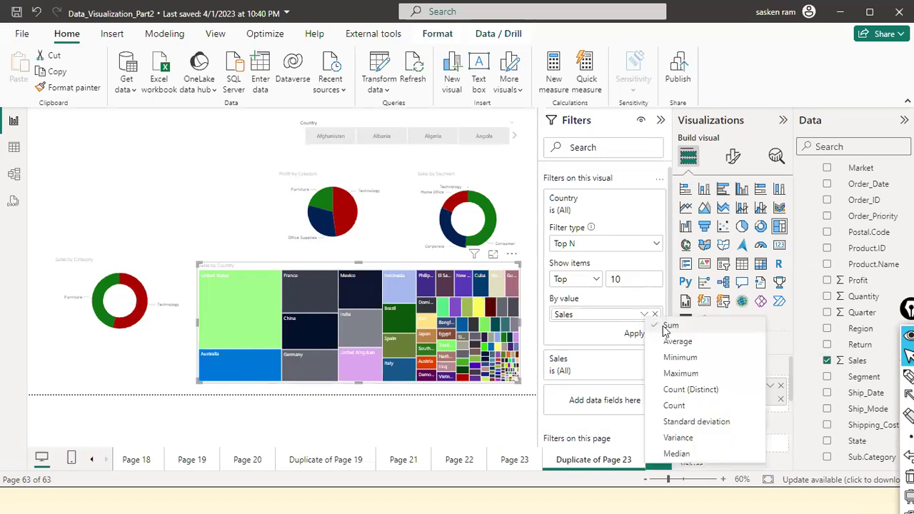
click(641, 341)
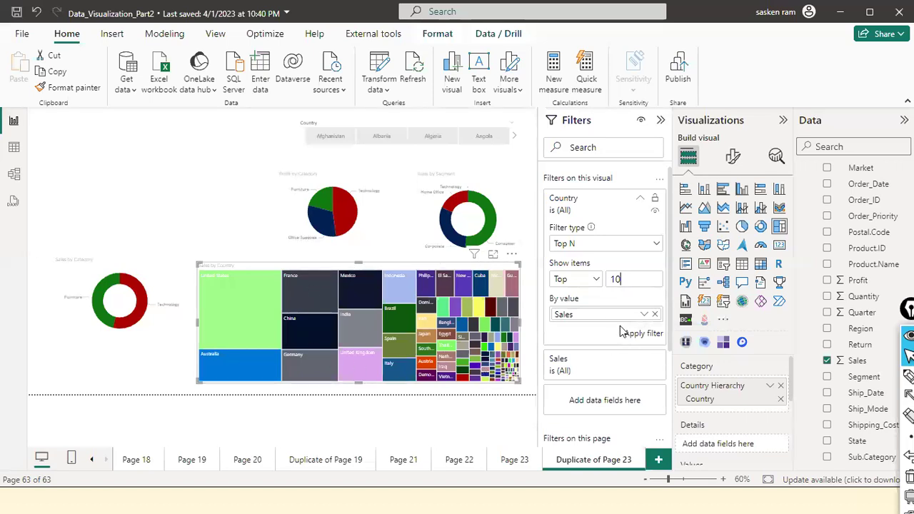
click(645, 334)
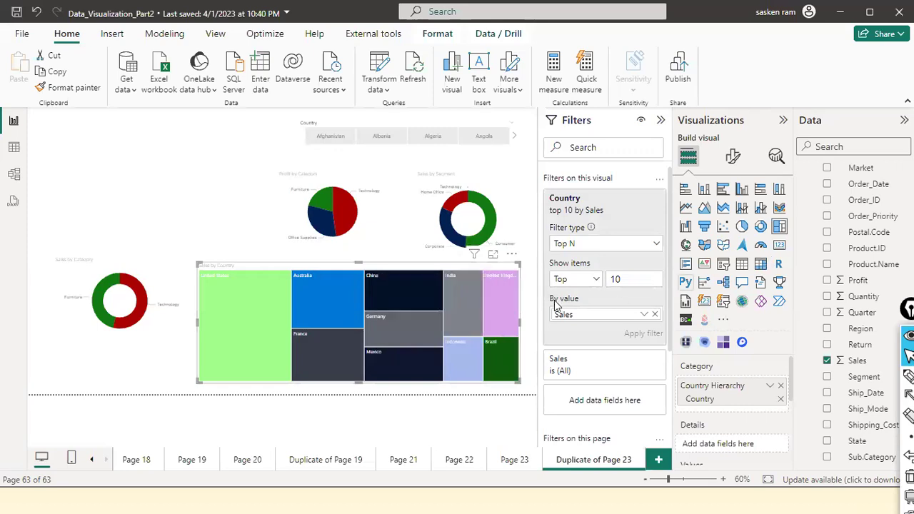
Change the treemap's Country filter to the bottom 10 by Sales and apply it.
click(595, 279)
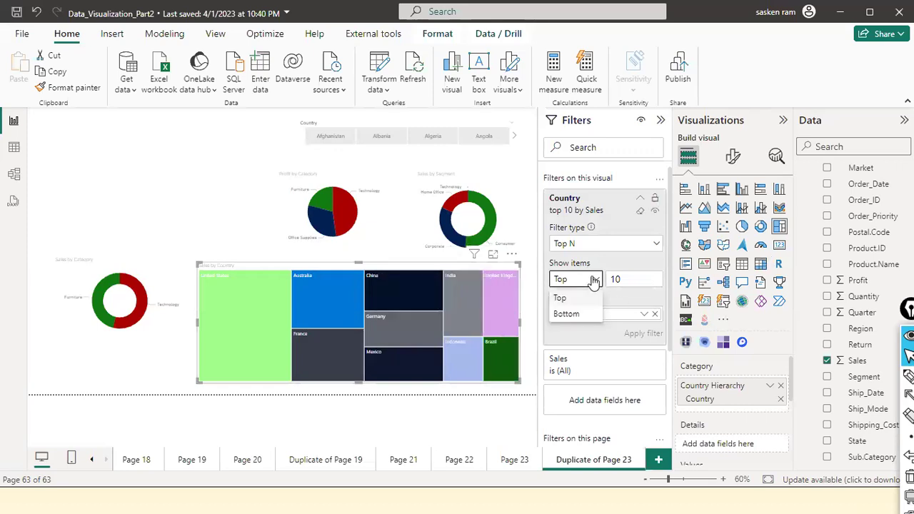
click(568, 314)
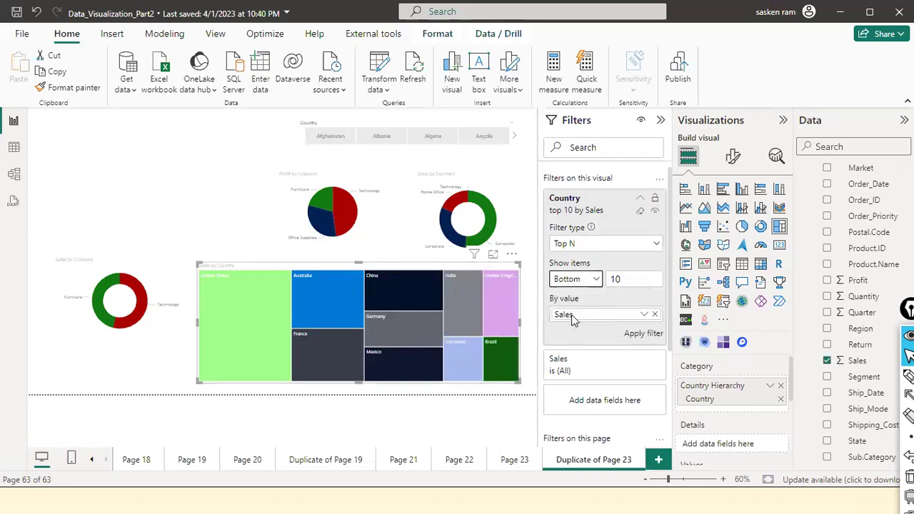
click(635, 335)
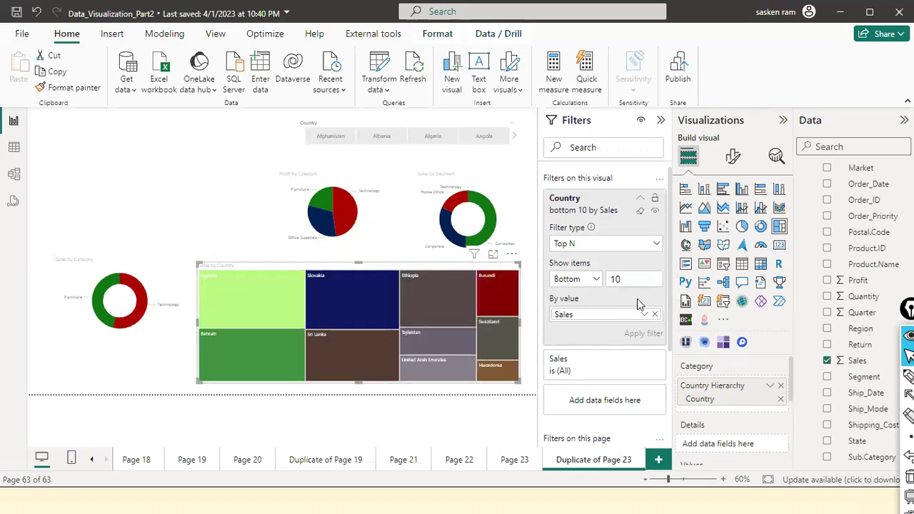
Switch the treemap's Country filter back to top items, and clear the filter and collapse its card.
click(592, 280)
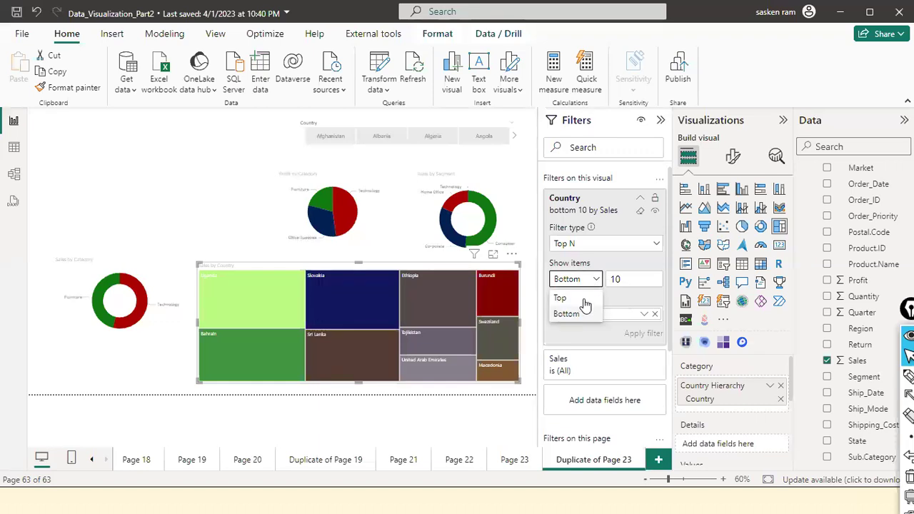
click(580, 298)
double_click(646, 282)
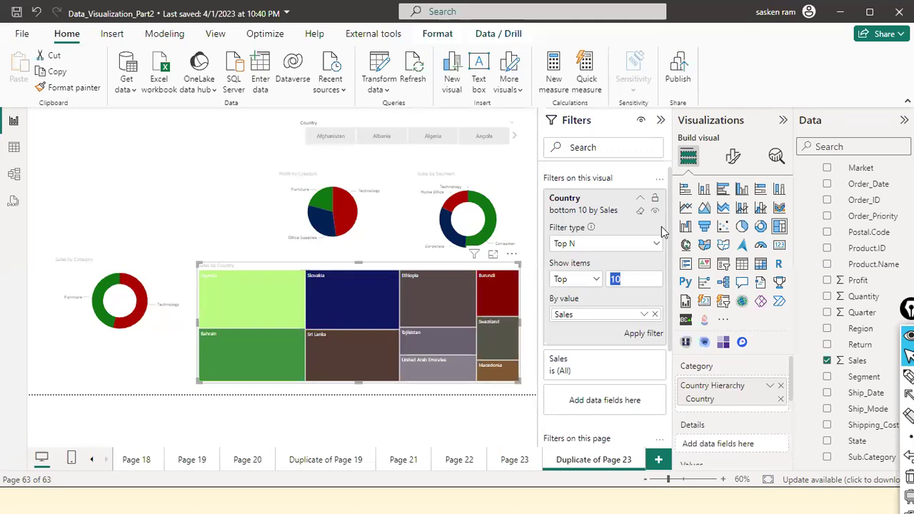
click(641, 212)
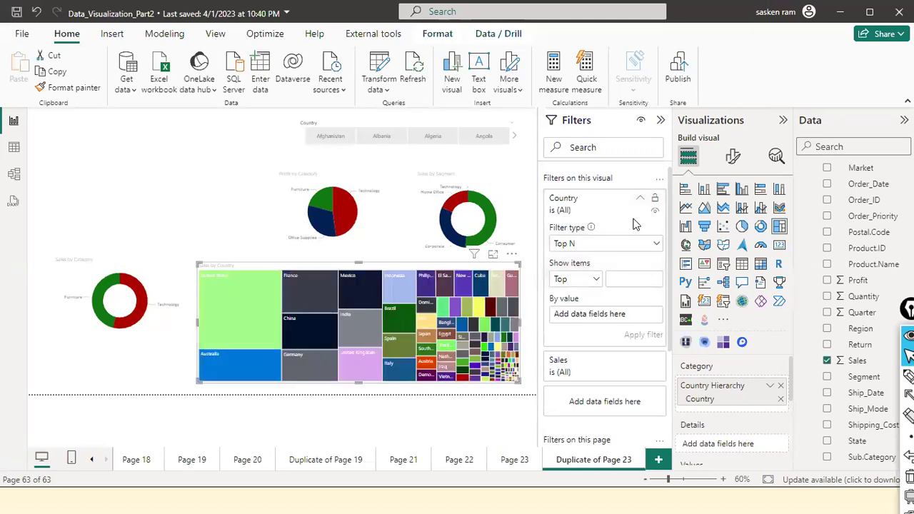
click(640, 203)
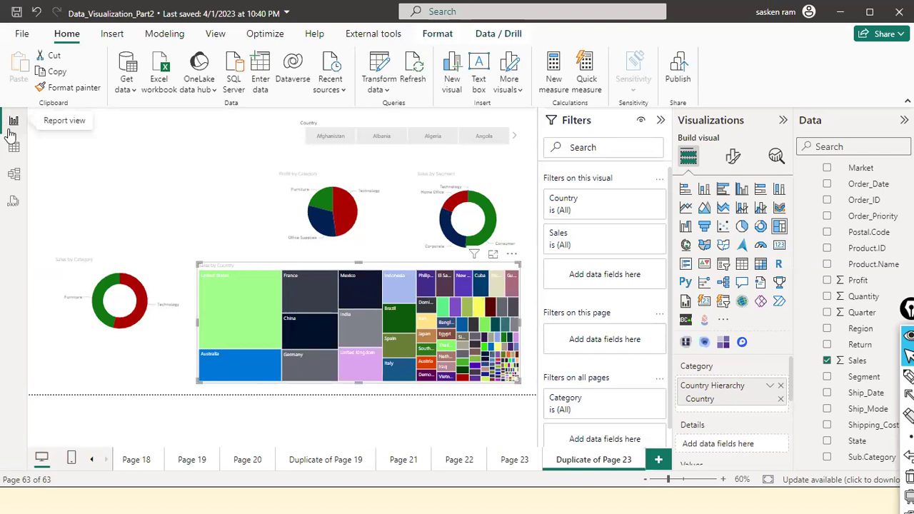
Switch to the PowerPoint slide show on Filters in Power BI and advance the Types of Filters slide to Page Level.
key(alt+Tab)
key(alt+Tab)
key(alt+Tab)
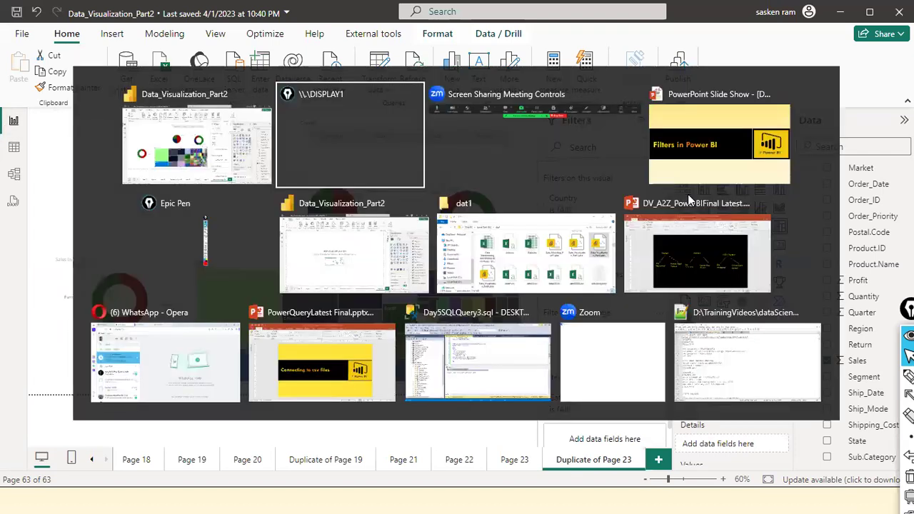
key(Right)
key(Right)
key(Right)
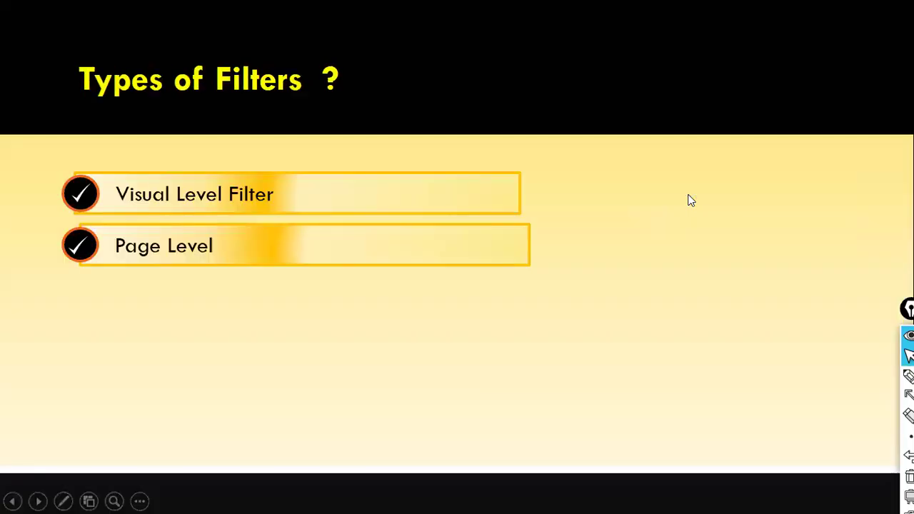